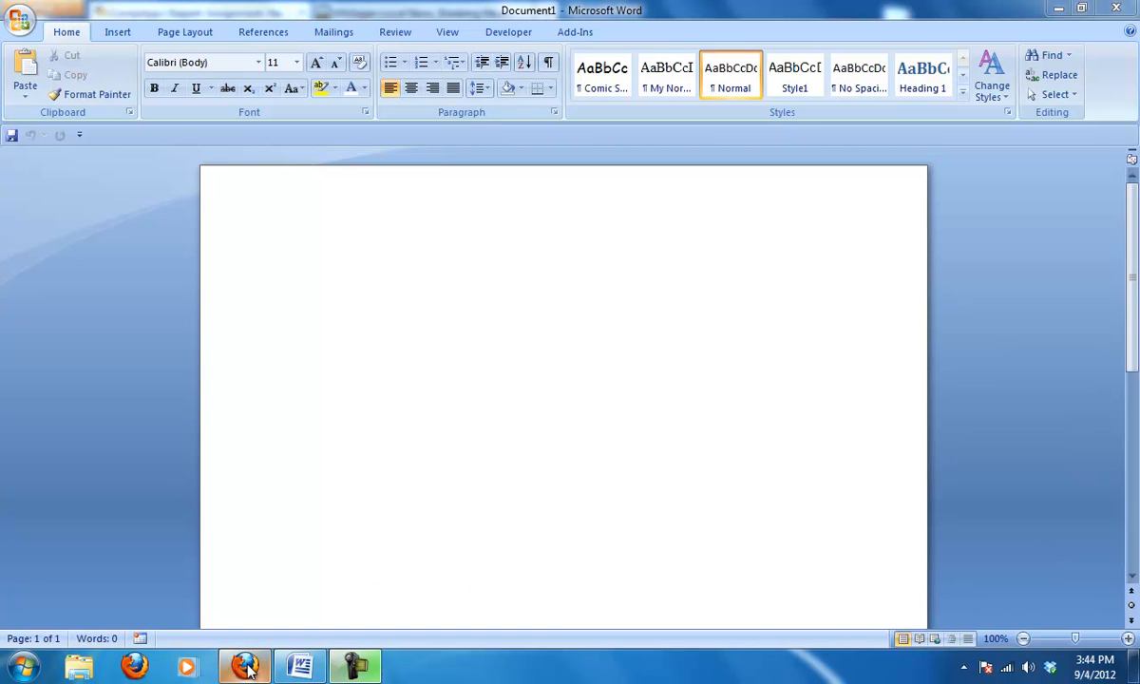
Step: Switch to Firefox and check the Newspaper assignment's requirements, noting the page size, and return to the blank Word document
click(245, 667)
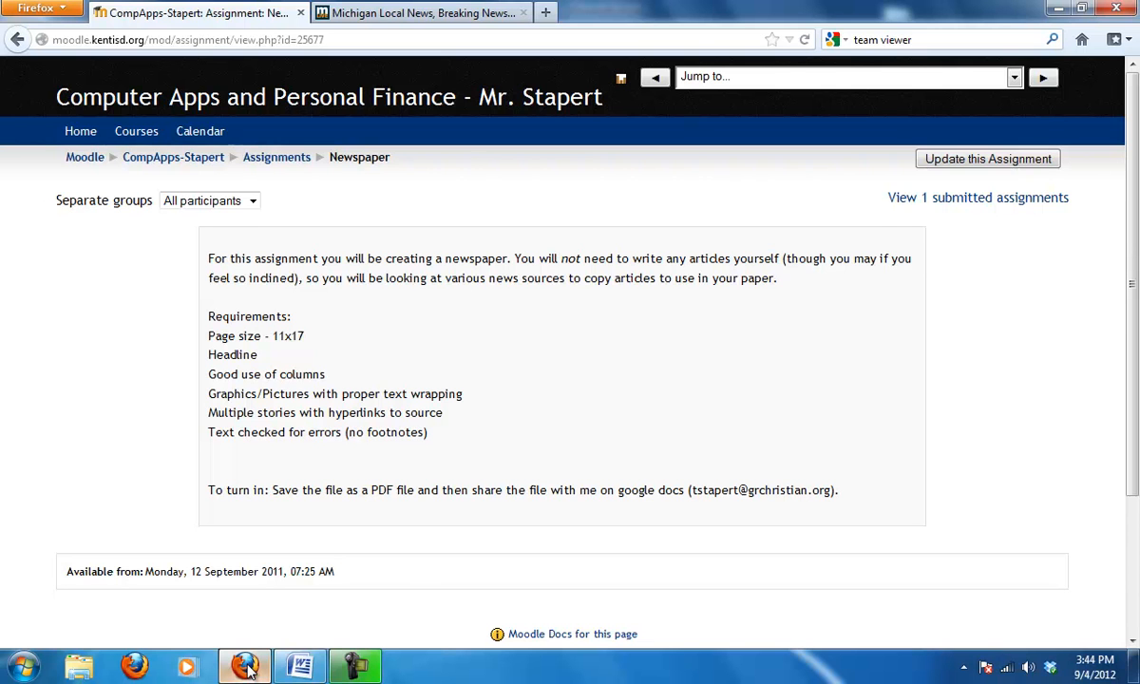
click(297, 669)
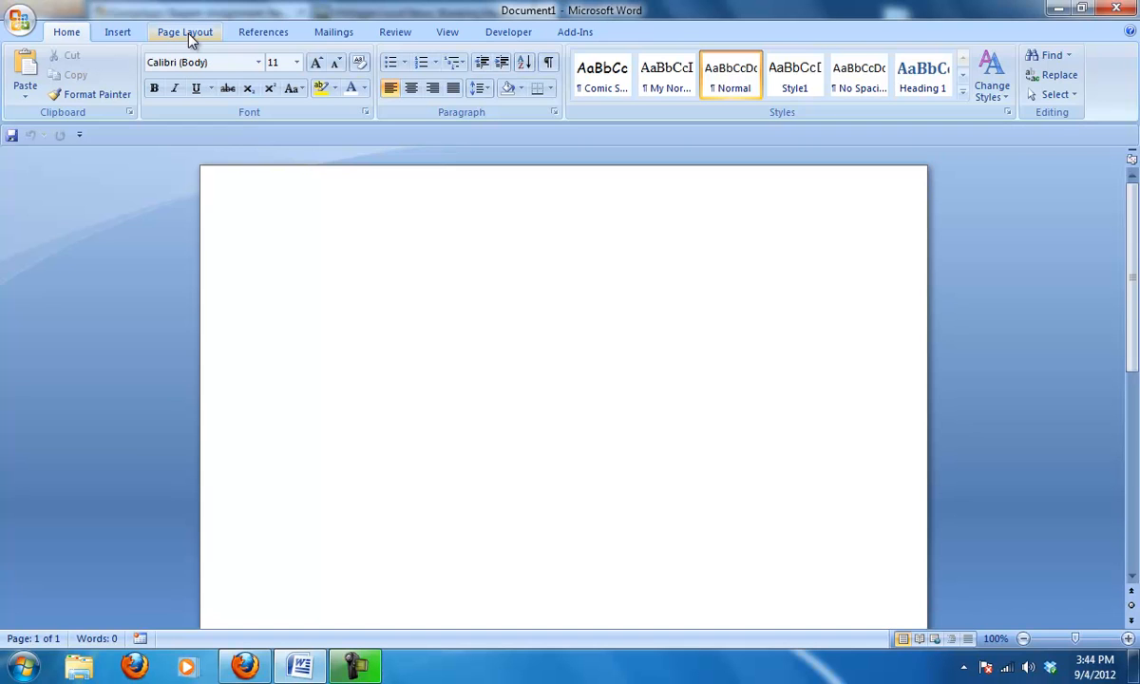
key(alt+Tab)
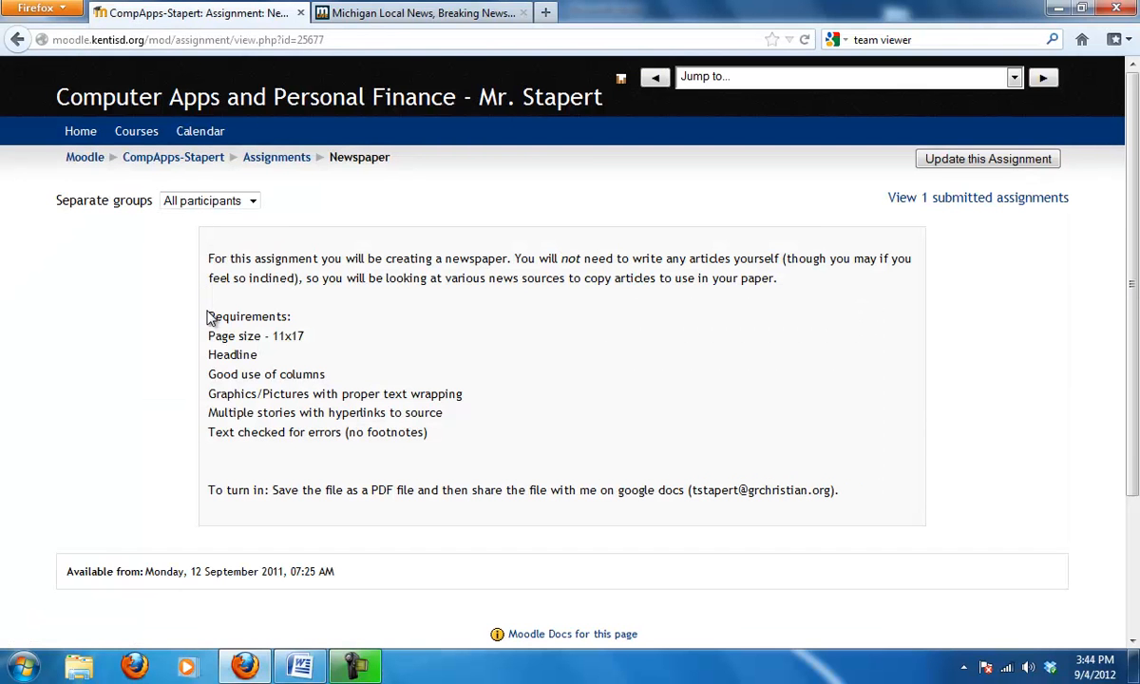
drag(208, 335, 317, 337)
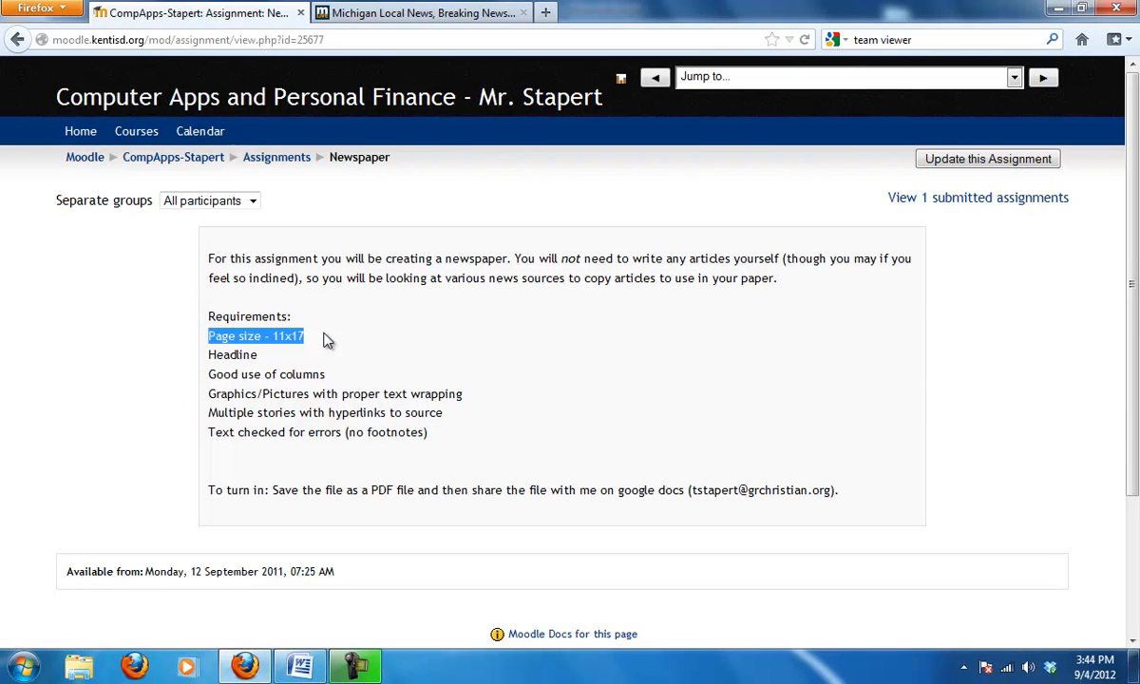
key(alt+Tab)
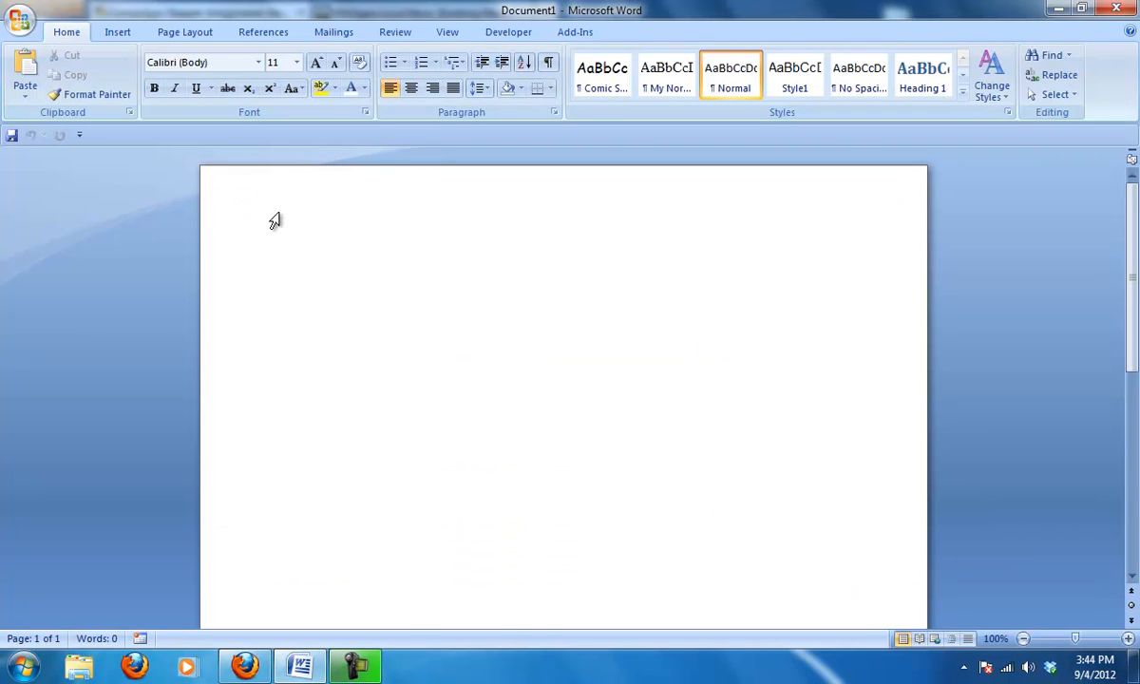
Step: Set the whole document's paper to a custom size 11 inches wide by 17 inches high
click(192, 38)
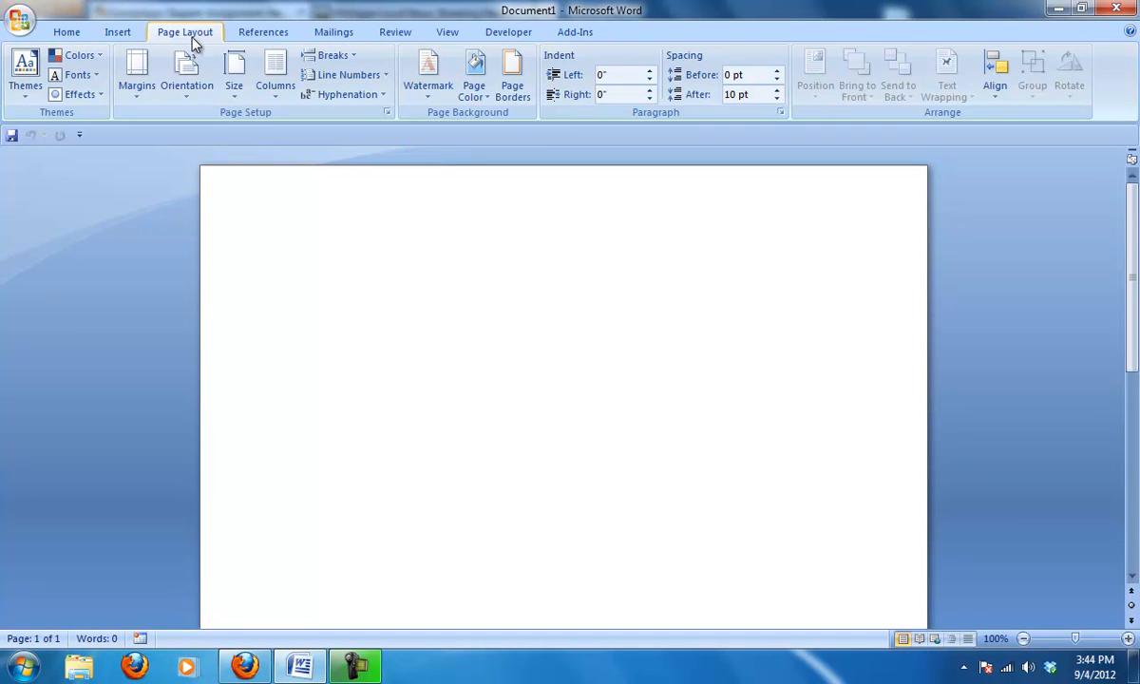
click(239, 99)
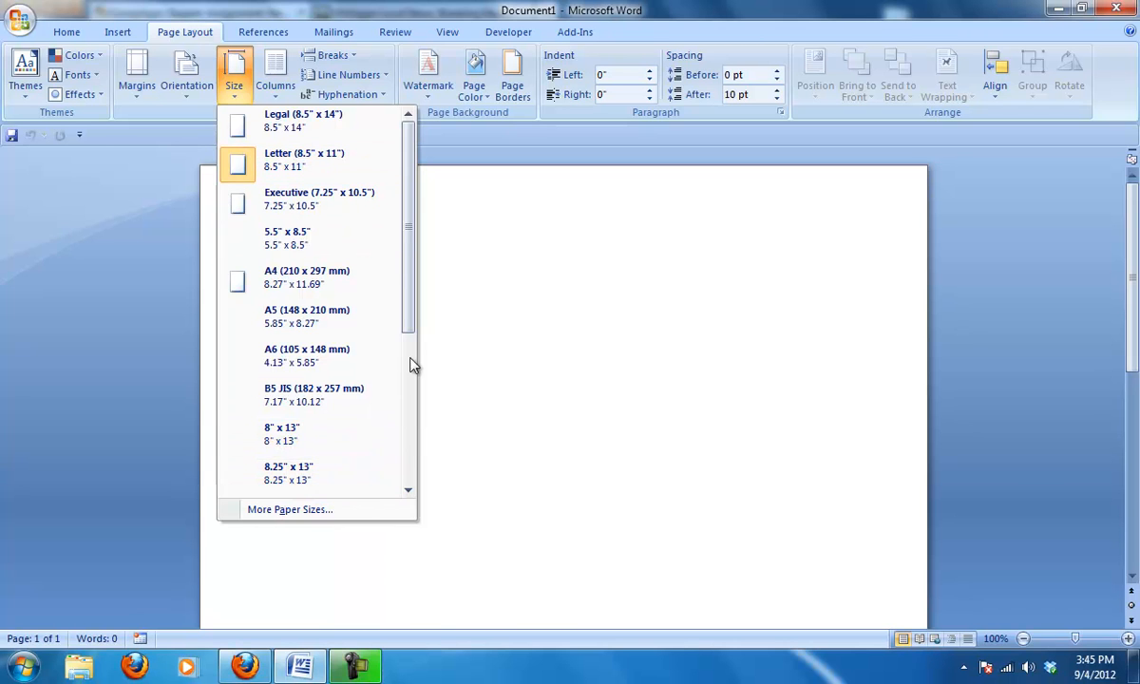
drag(410, 329, 423, 292)
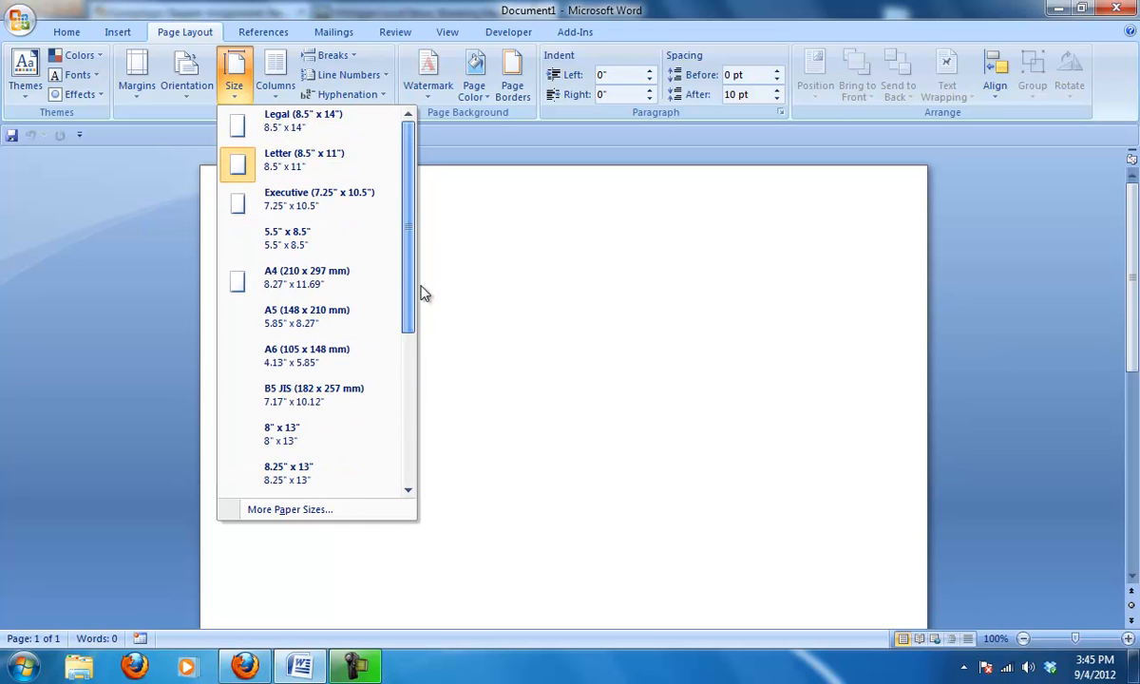
click(340, 521)
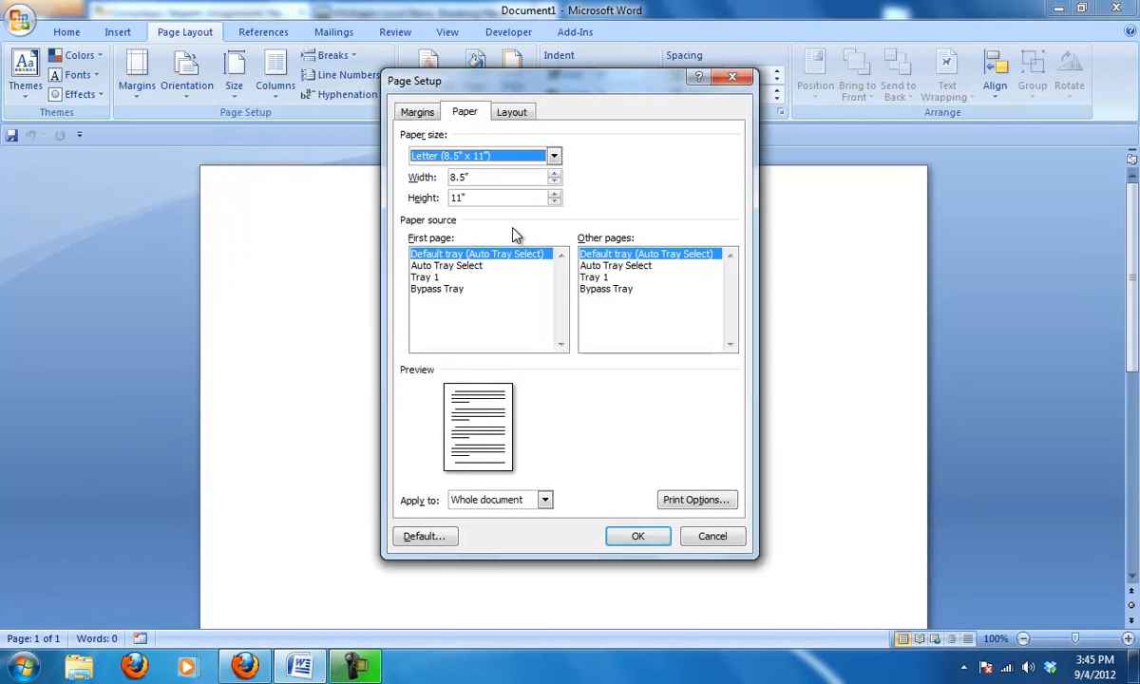
drag(504, 178, 407, 180)
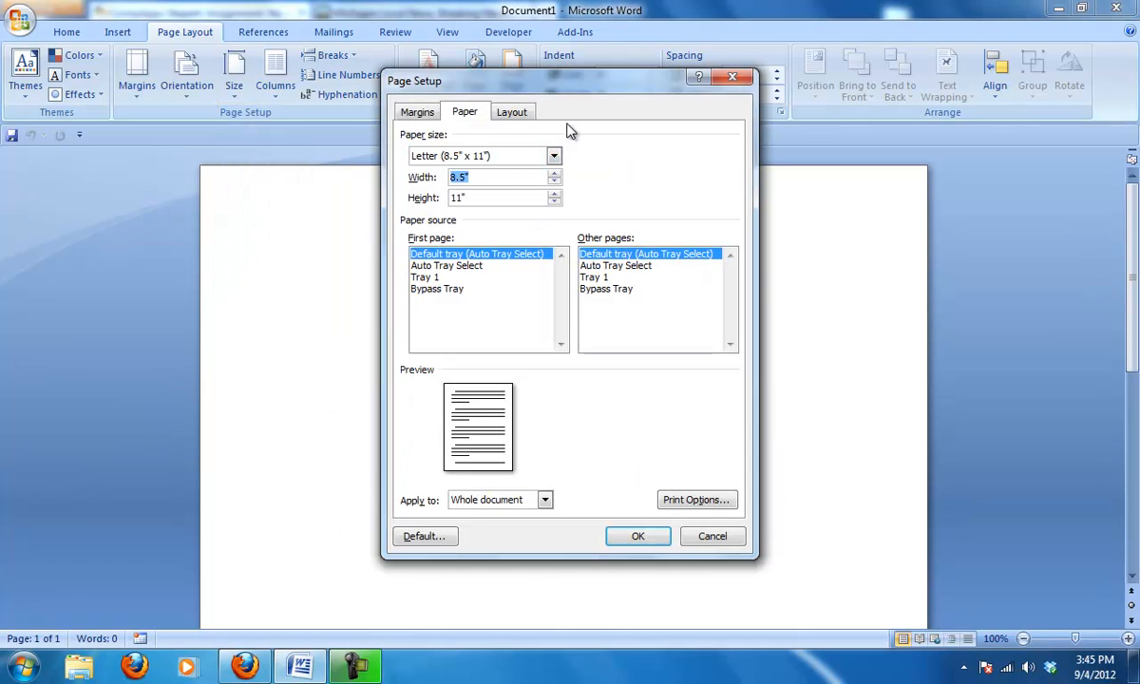
click(554, 157)
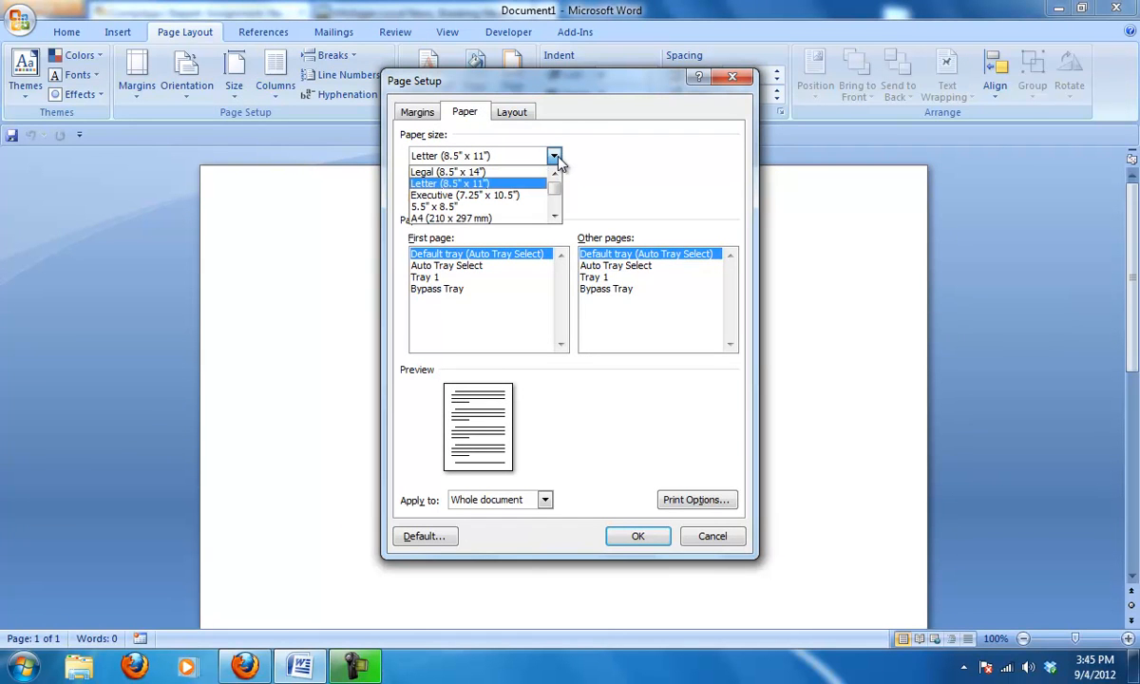
drag(556, 189, 556, 213)
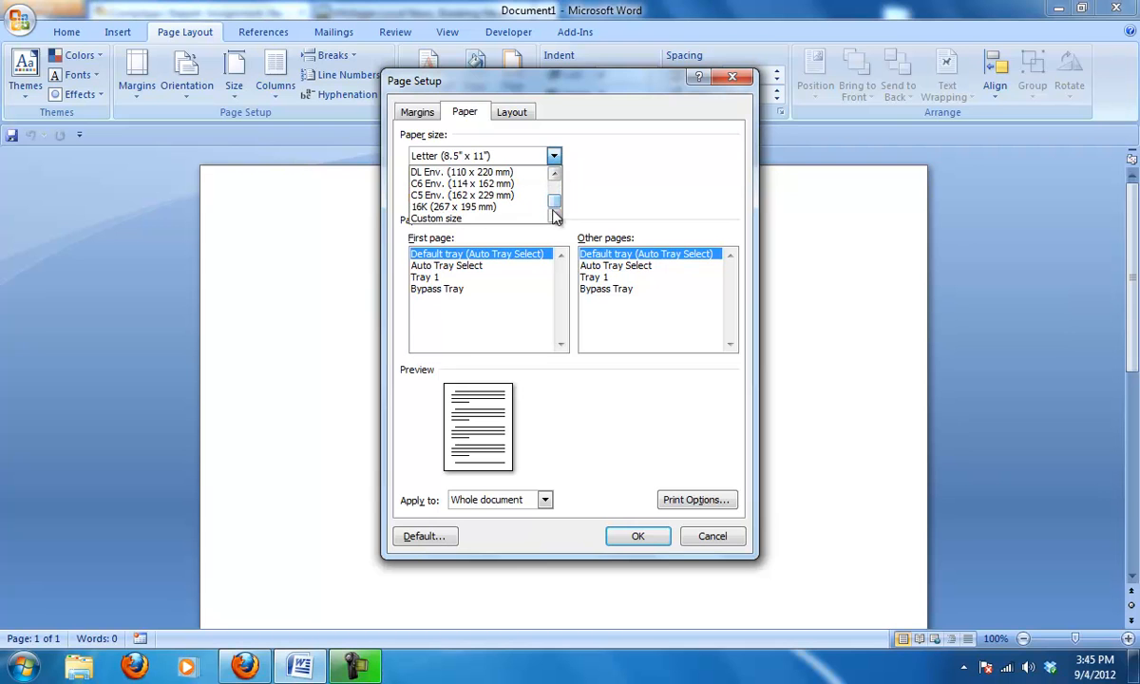
click(575, 209)
drag(504, 178, 423, 181)
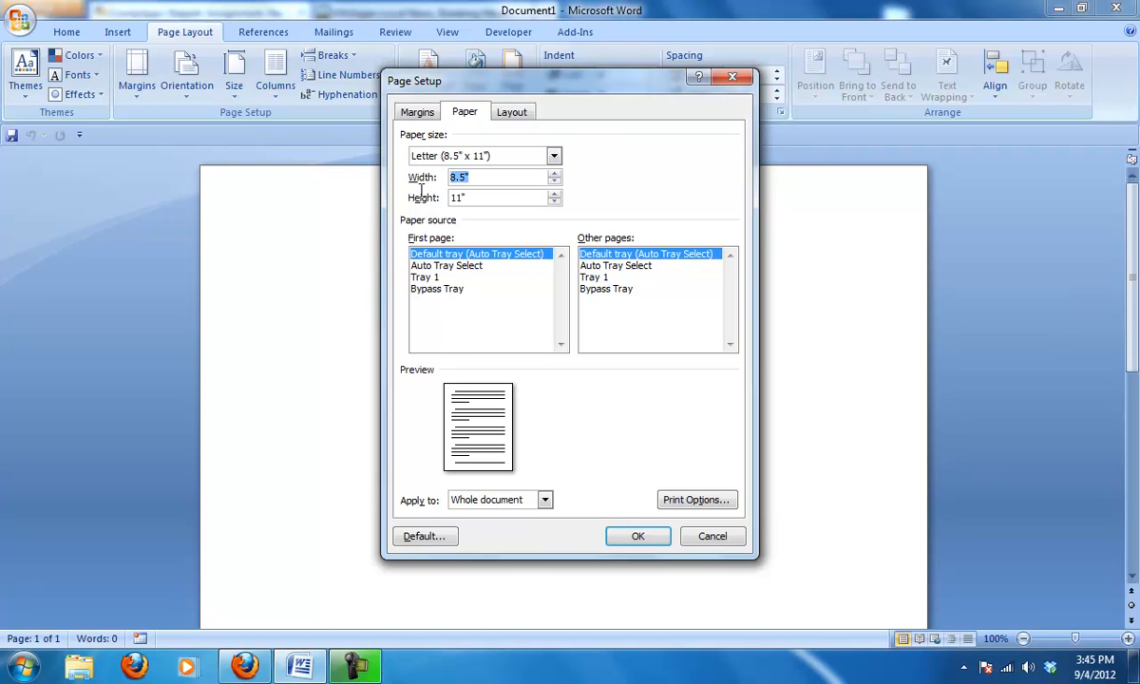
text(11)
key(Tab)
text(17)
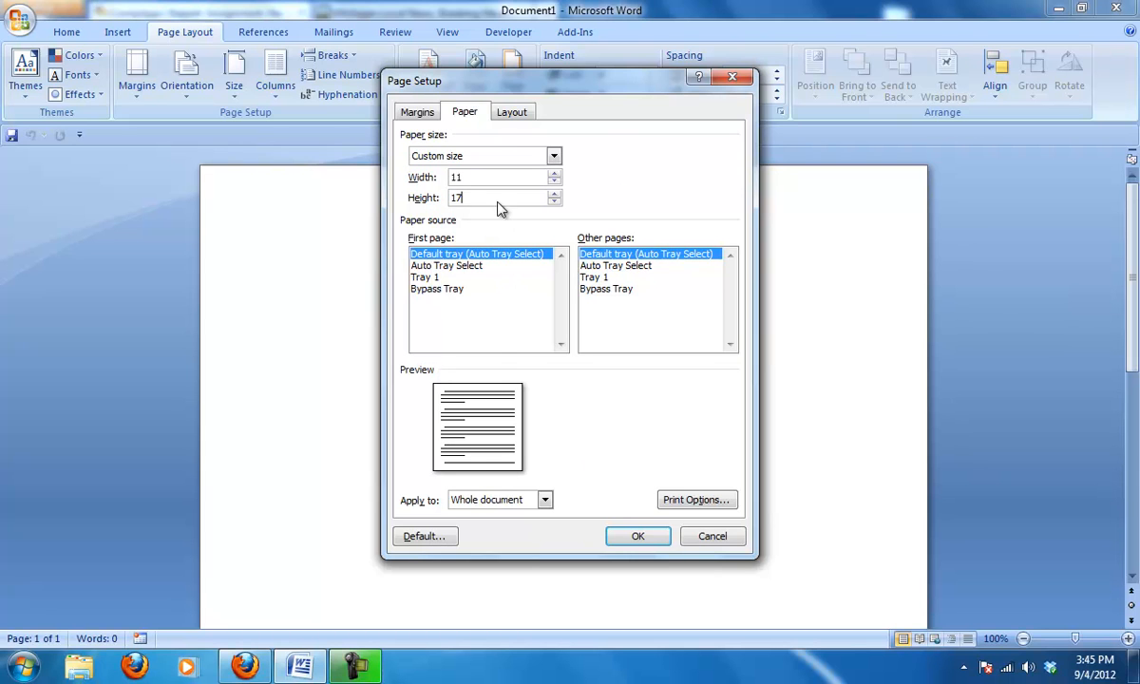
click(638, 536)
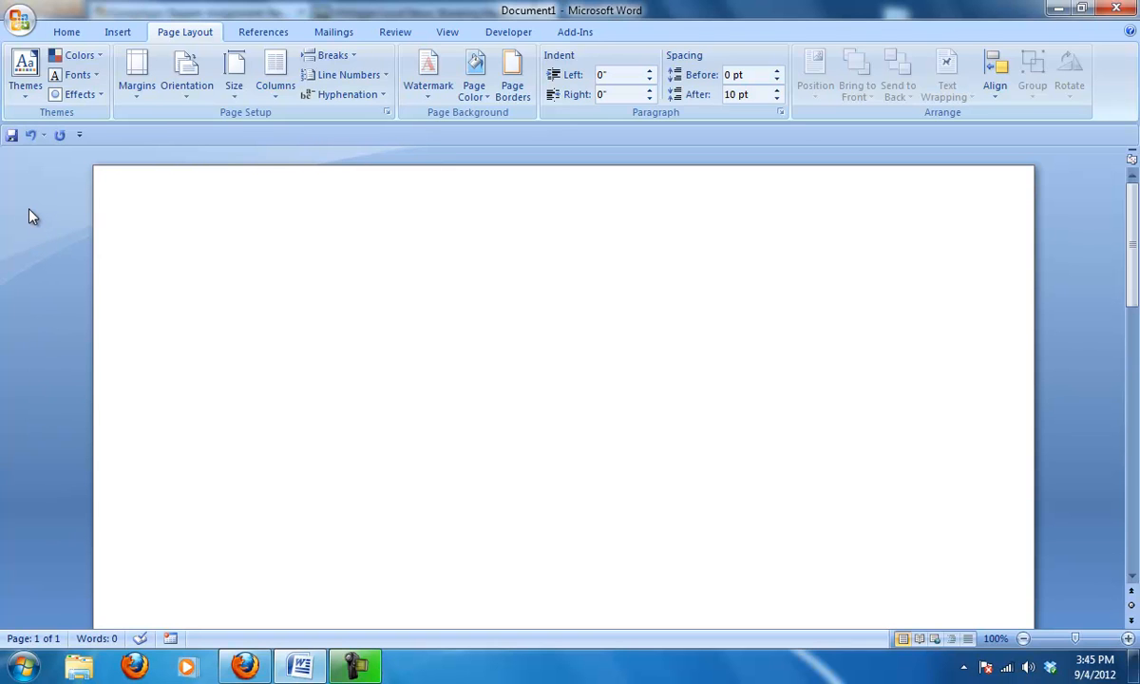
Step: Show the ruler and apply the Narrow margin preset with 0.5" on all sides of the page
click(448, 32)
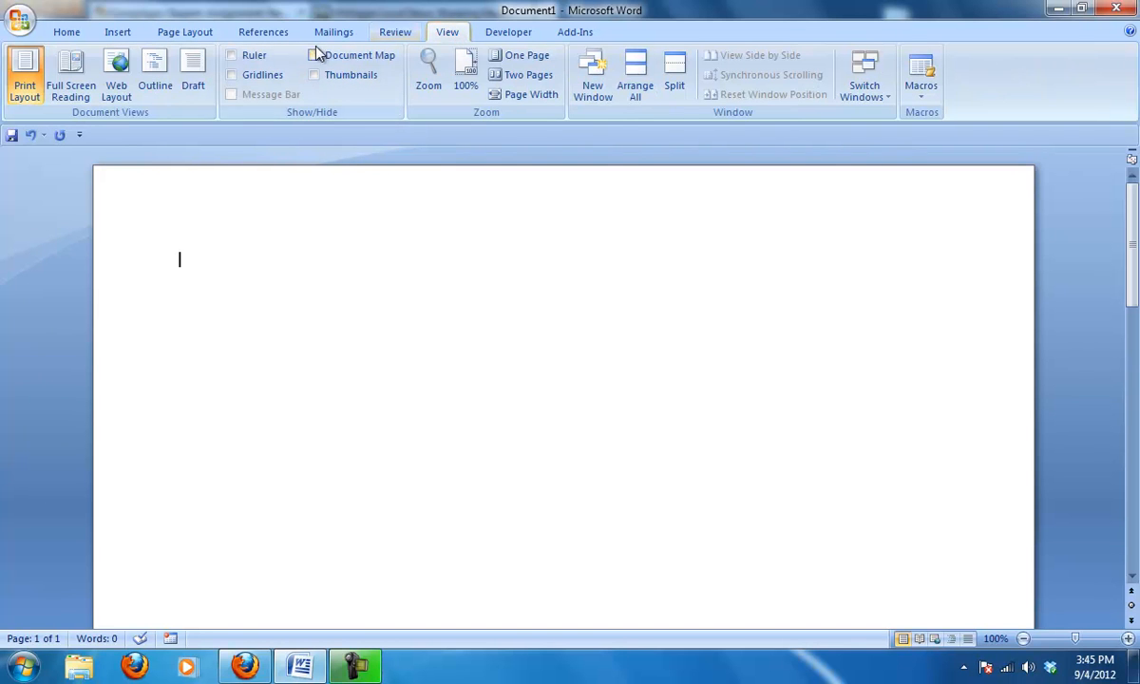
click(234, 57)
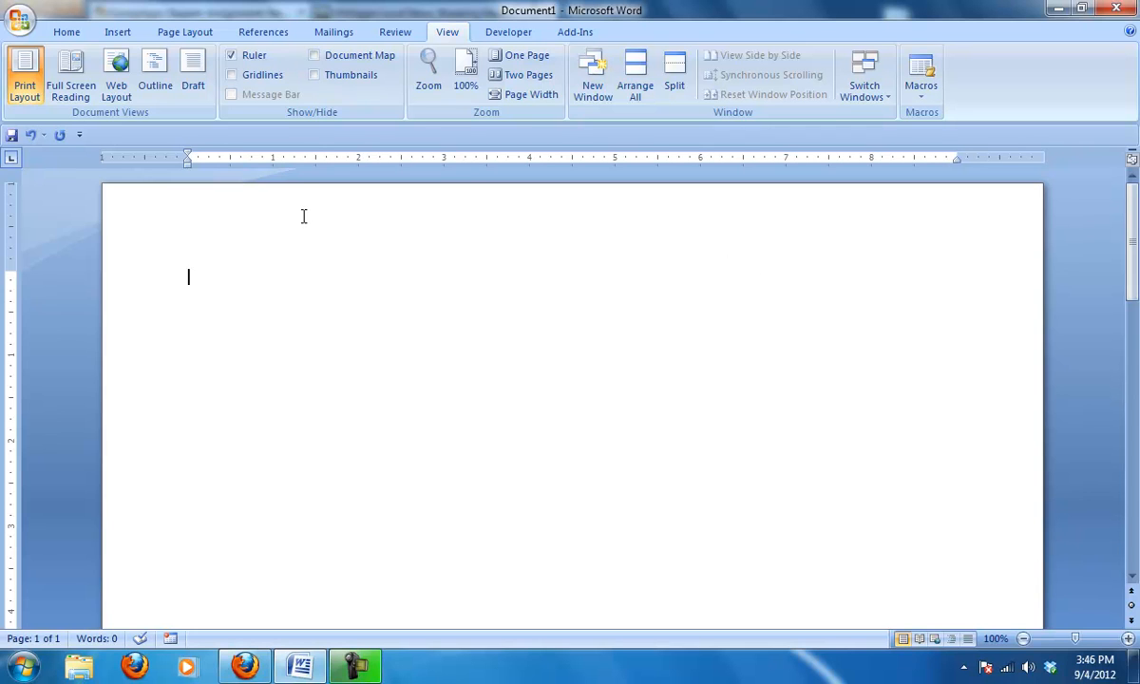
click(196, 30)
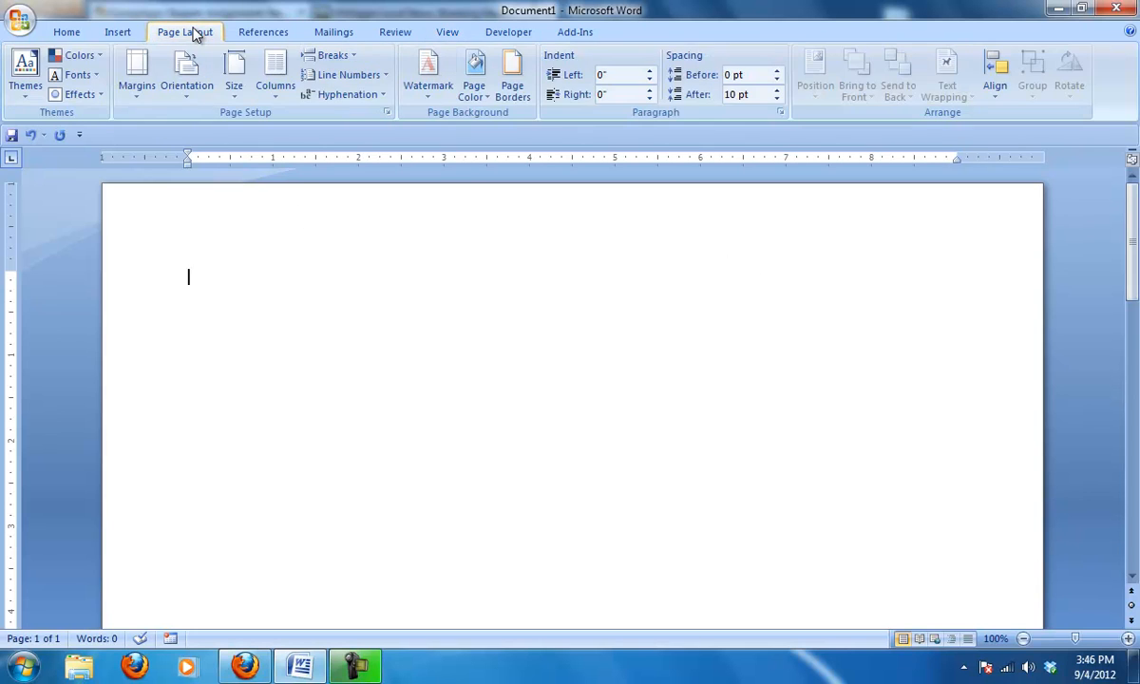
click(138, 87)
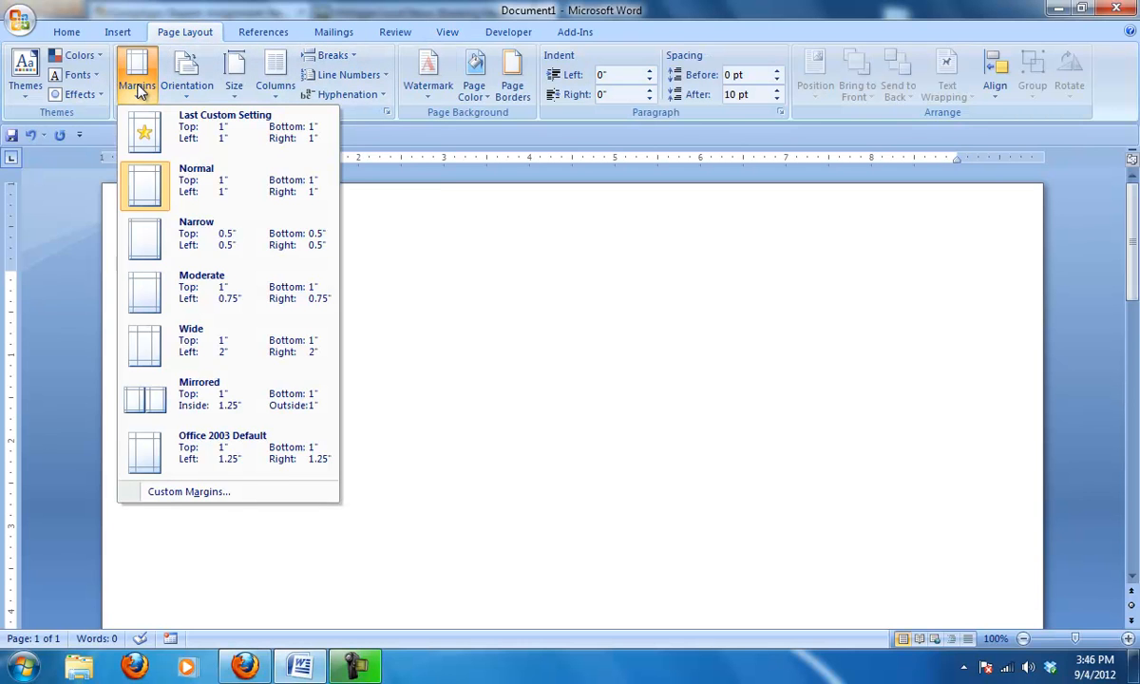
click(138, 88)
click(139, 87)
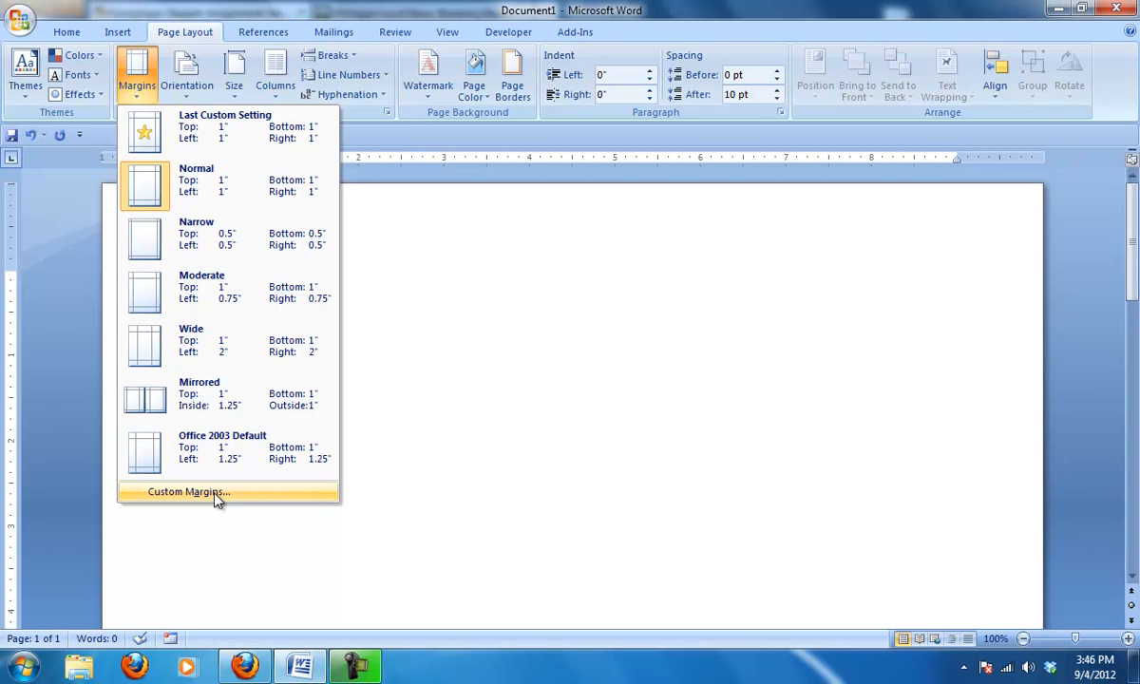
click(224, 241)
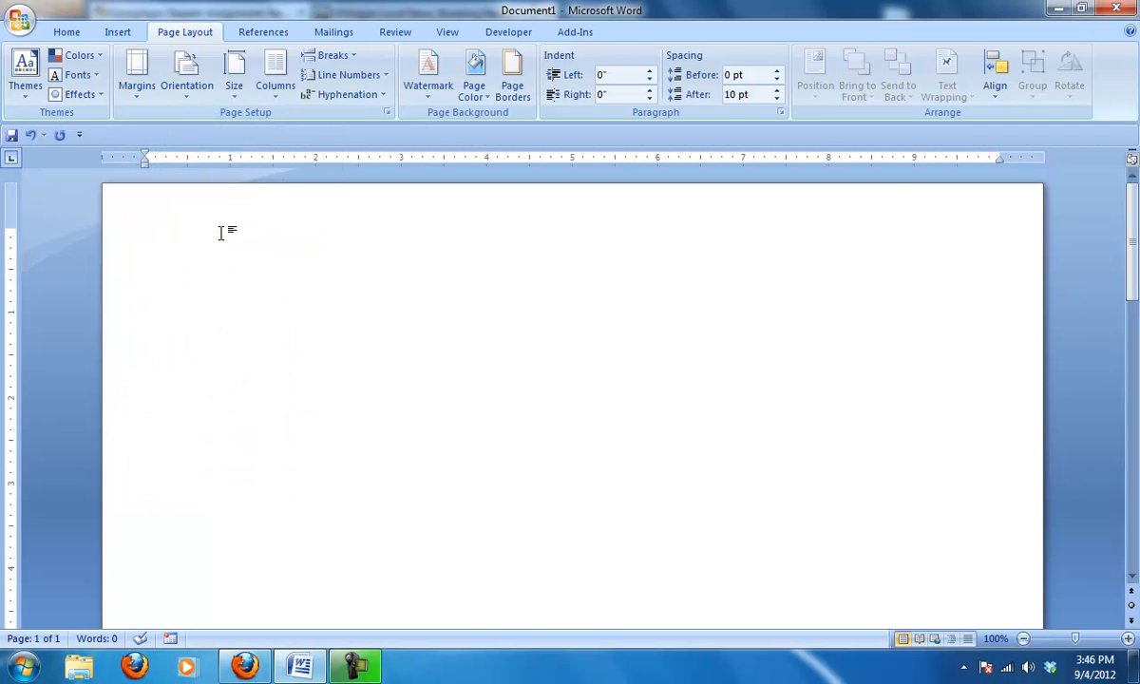
Step: Review the assignment's headline, columns and graphics with text wrapping requirements in Firefox against the Word document
key(alt+Tab)
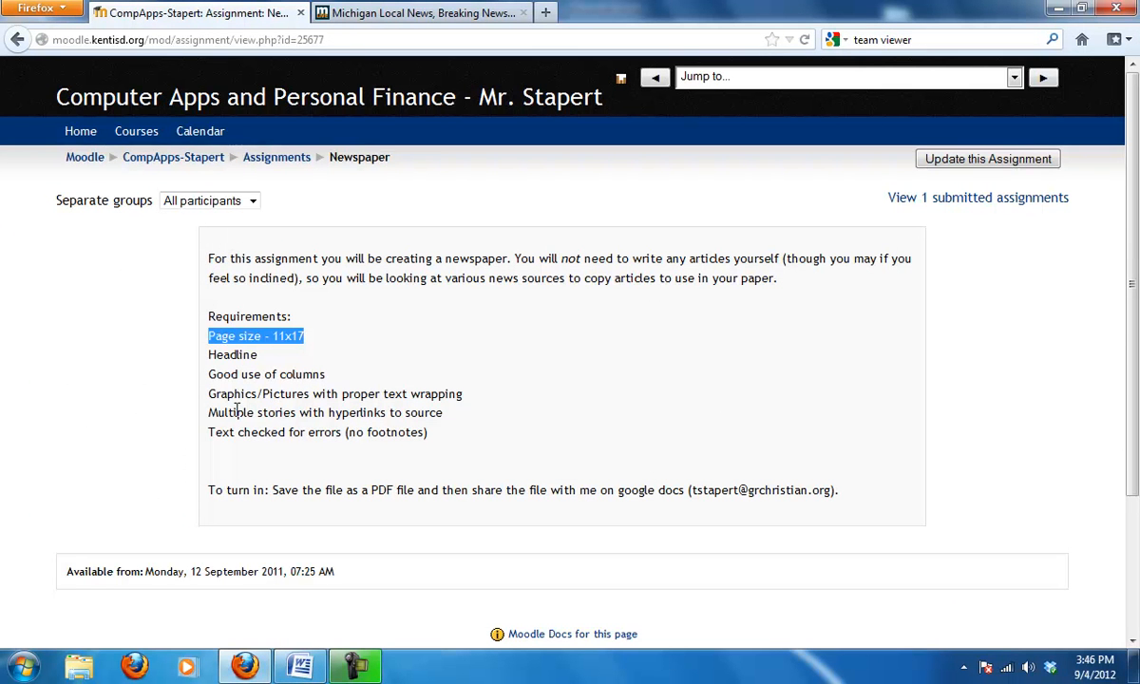
drag(259, 357, 191, 346)
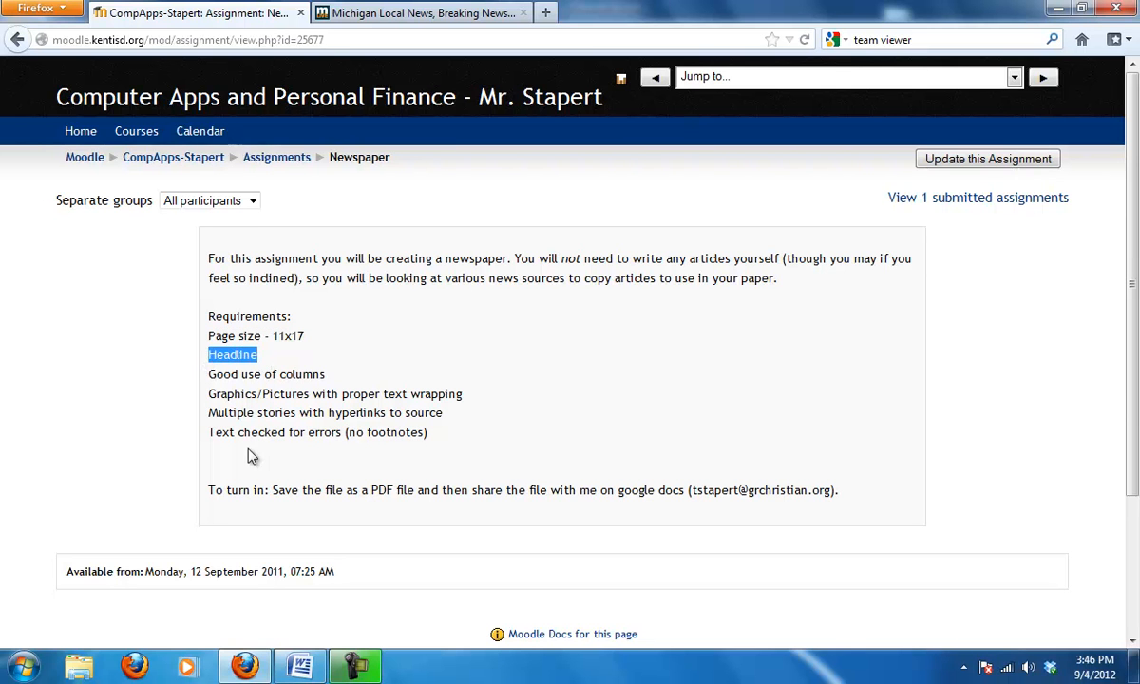
key(alt+Tab)
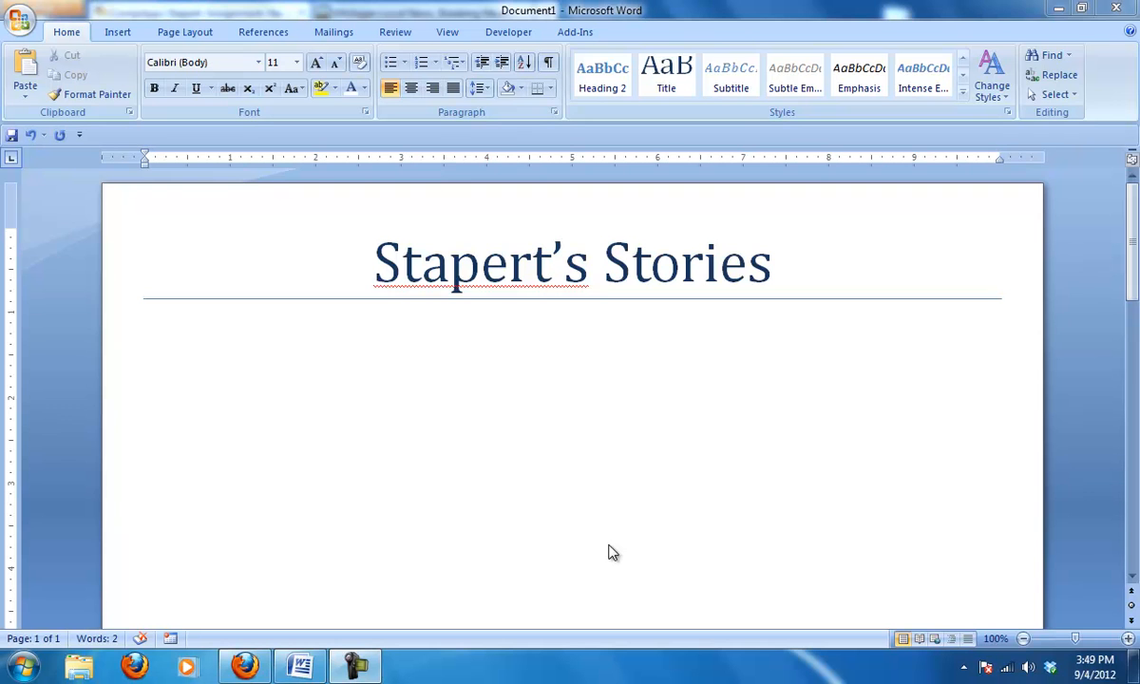
key(alt+Tab)
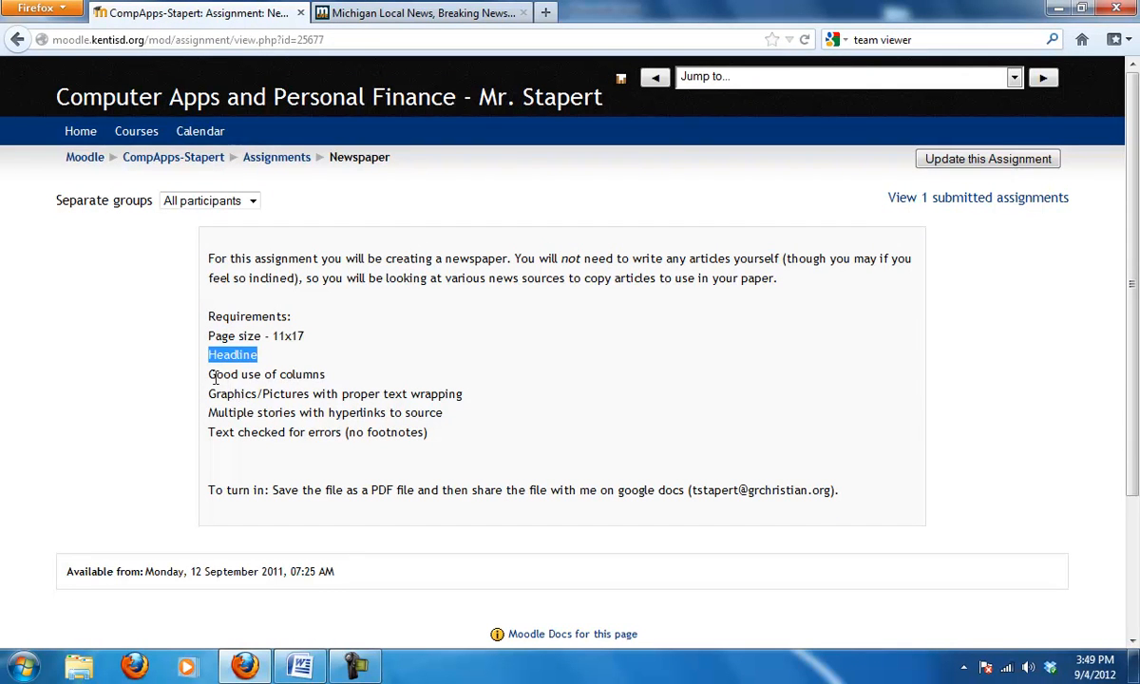
drag(209, 373, 457, 390)
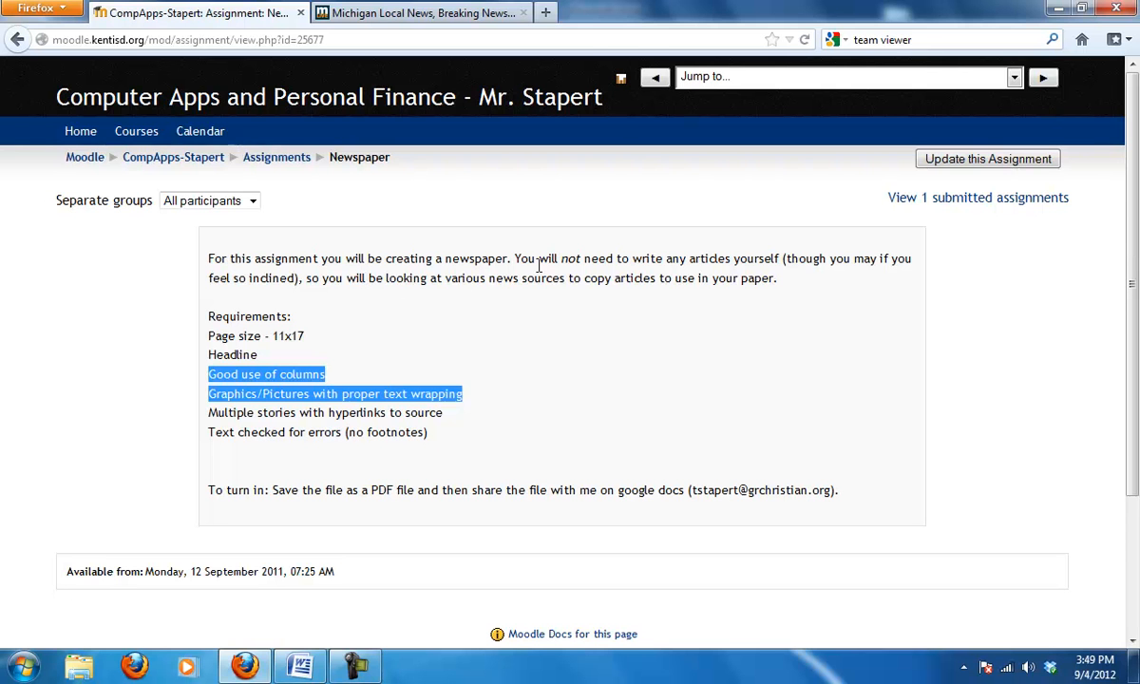
Step: Open the fatal baseball-bat attack court story from the News section of the MLive site and view the article
click(428, 18)
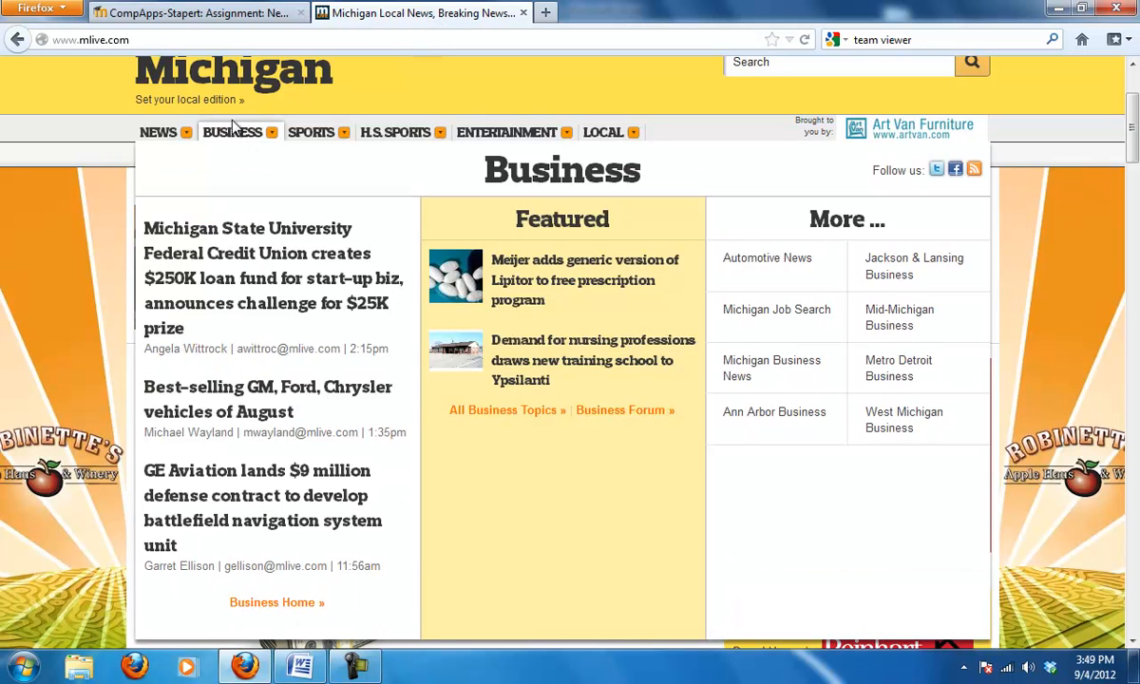
mouse_move(164, 138)
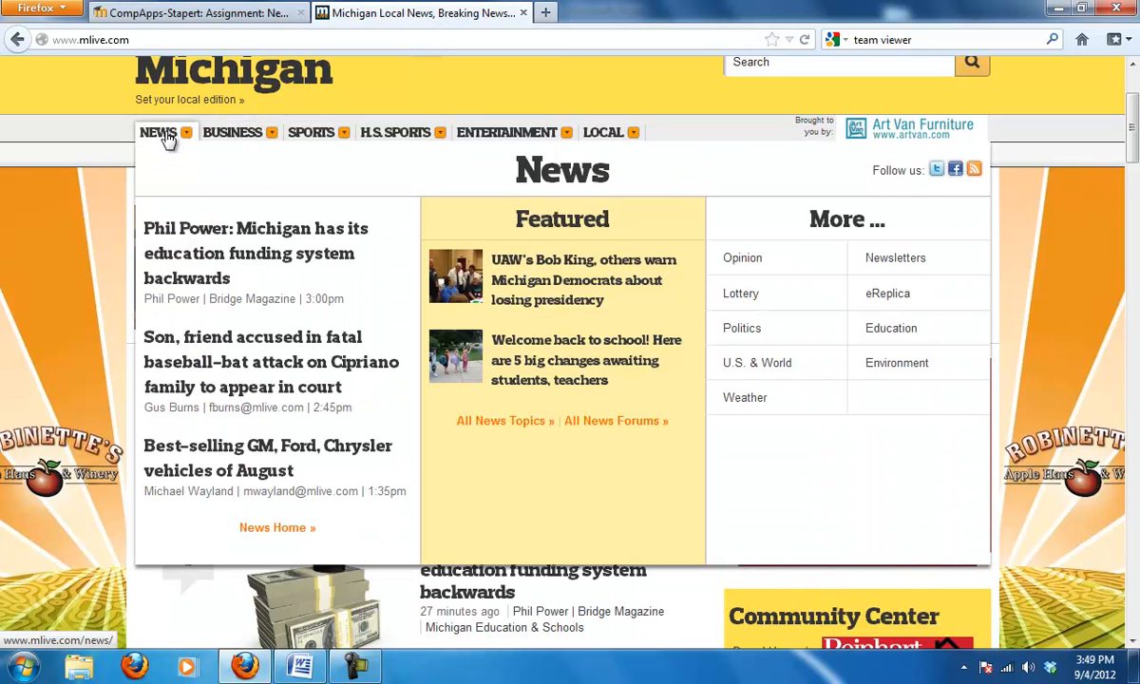
click(220, 354)
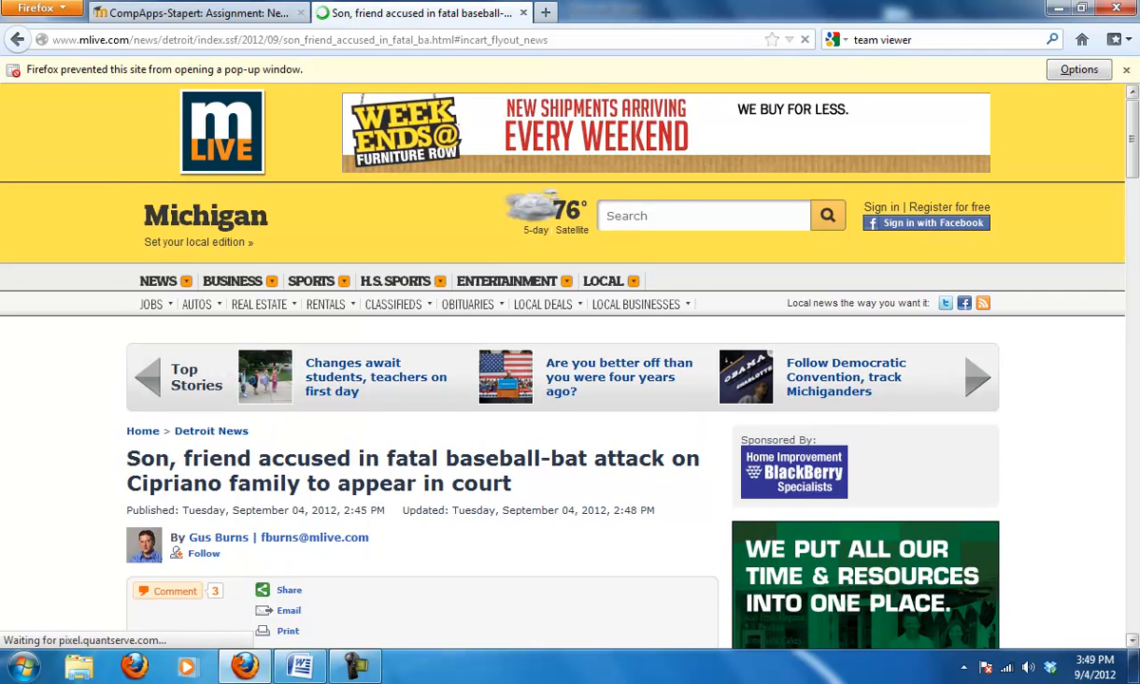
drag(1134, 157, 1134, 190)
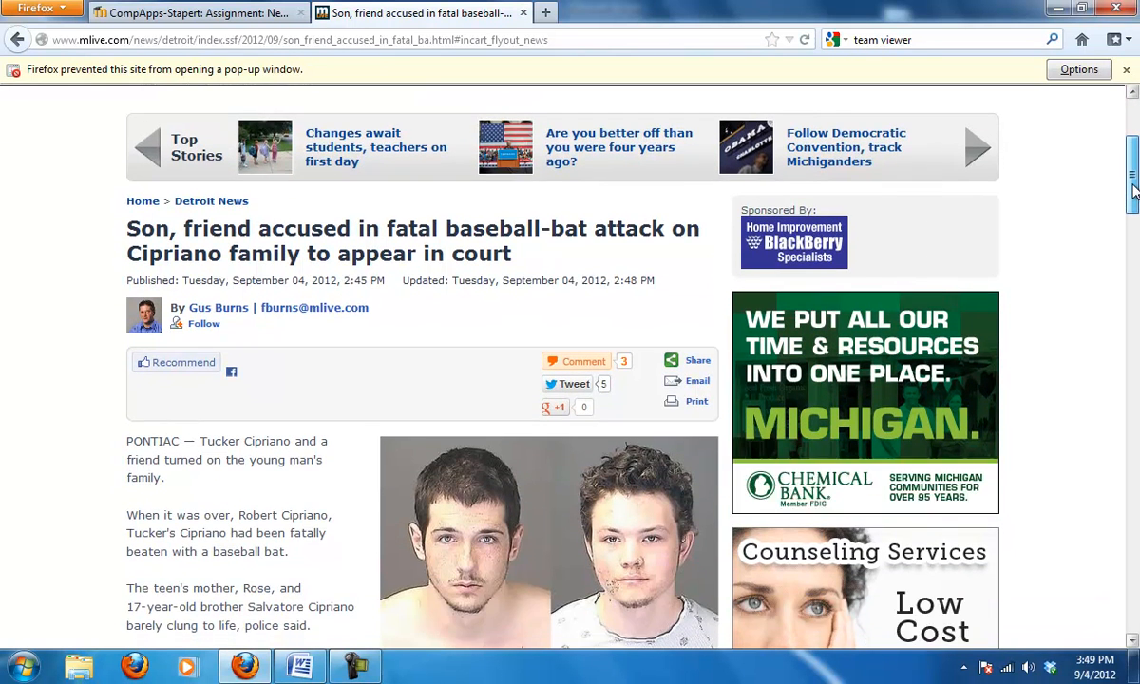
drag(1134, 190, 1134, 208)
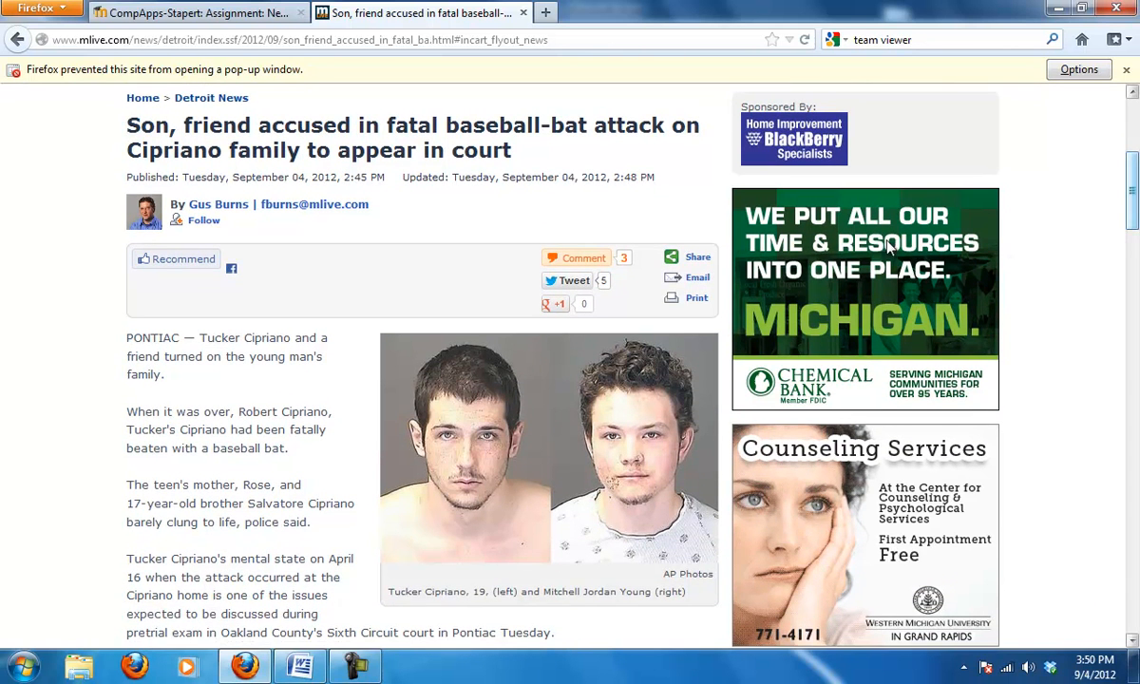
Step: Open the article's print version, dismiss the pop-up ad, and select the story from its headline through the 2:45 p.m. update
click(697, 301)
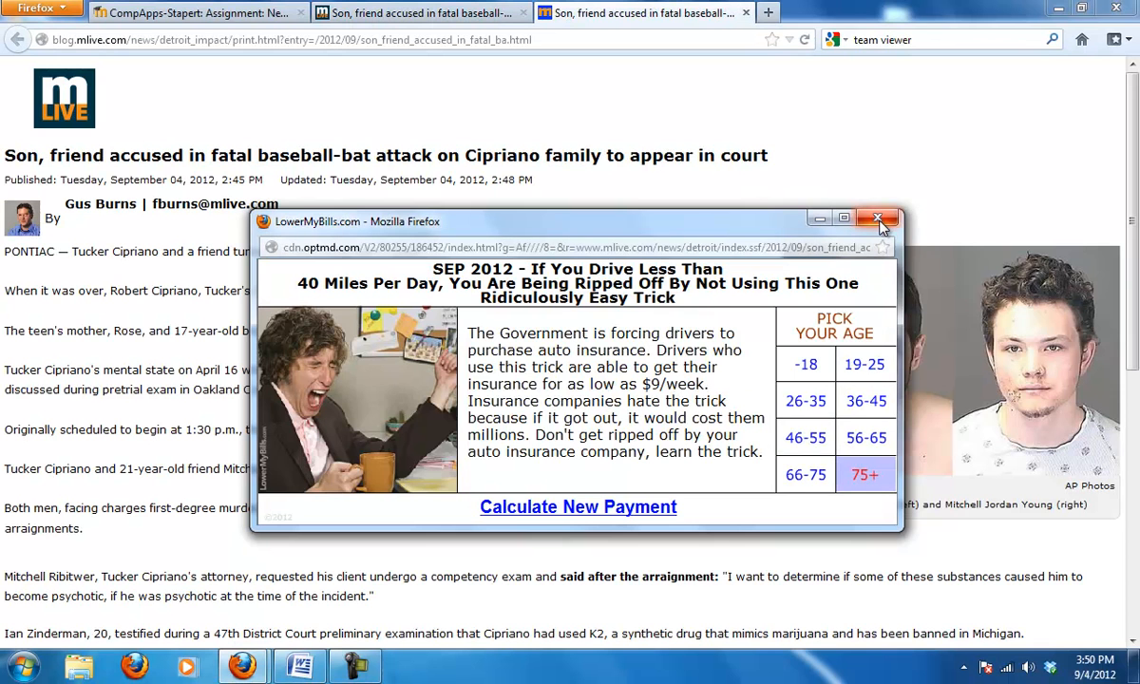
click(878, 220)
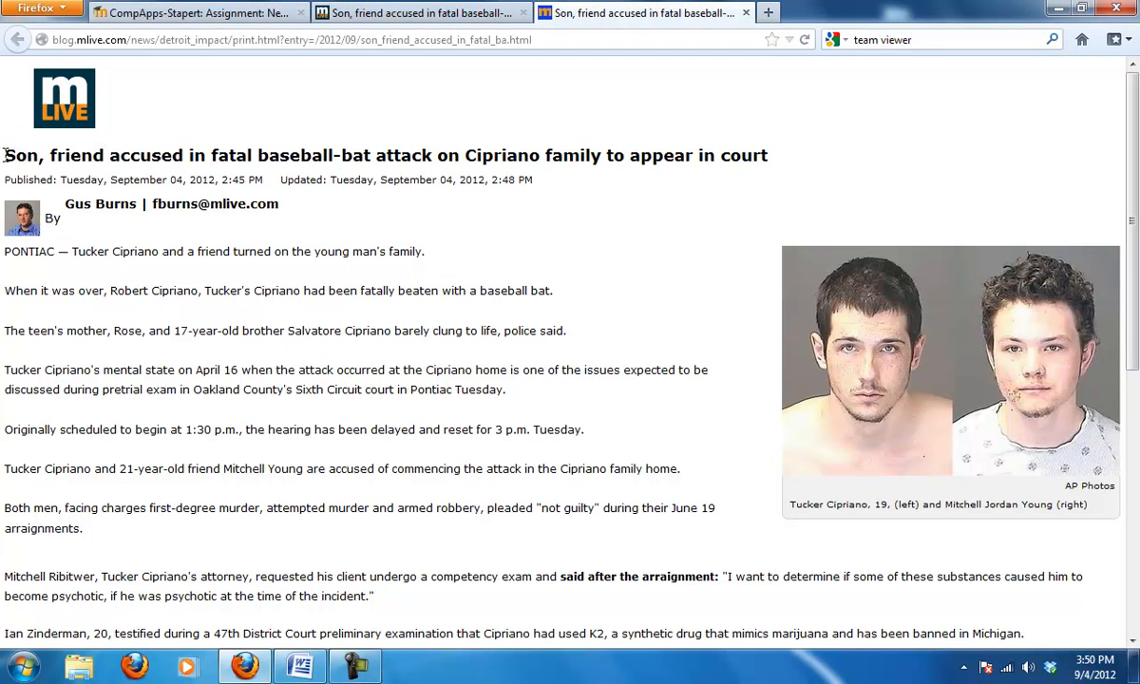
drag(4, 155, 839, 345)
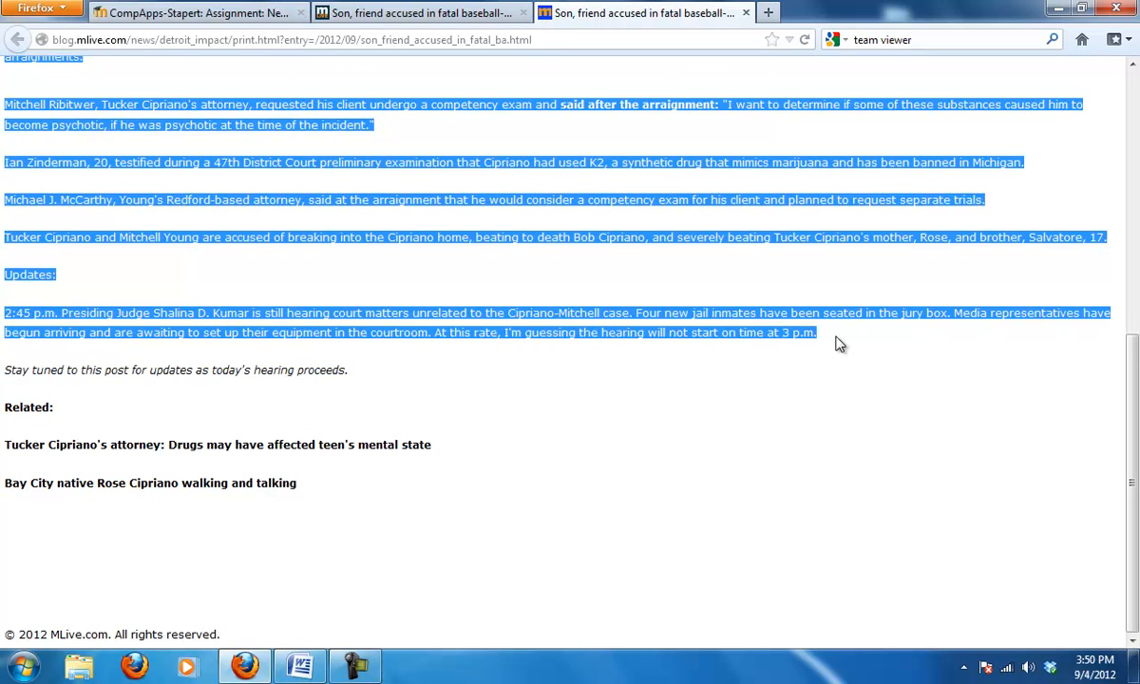
Step: Paste the copied MLive article with its pictures into the Word document below the newspaper title
key(alt+Tab)
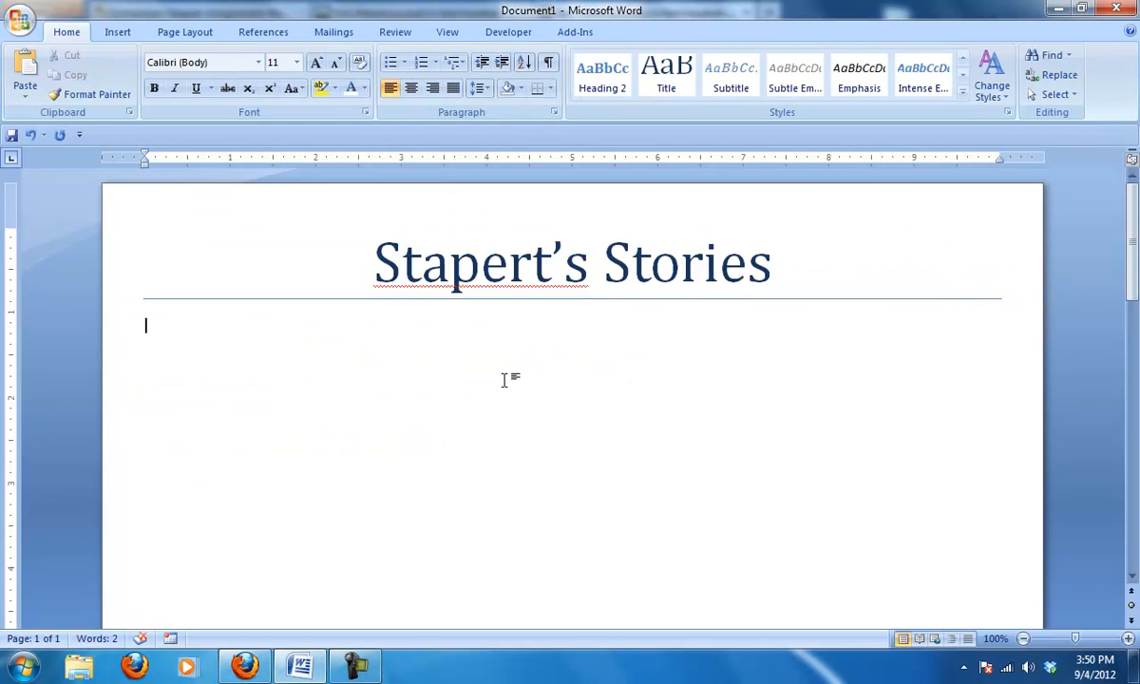
key(ctrl+v)
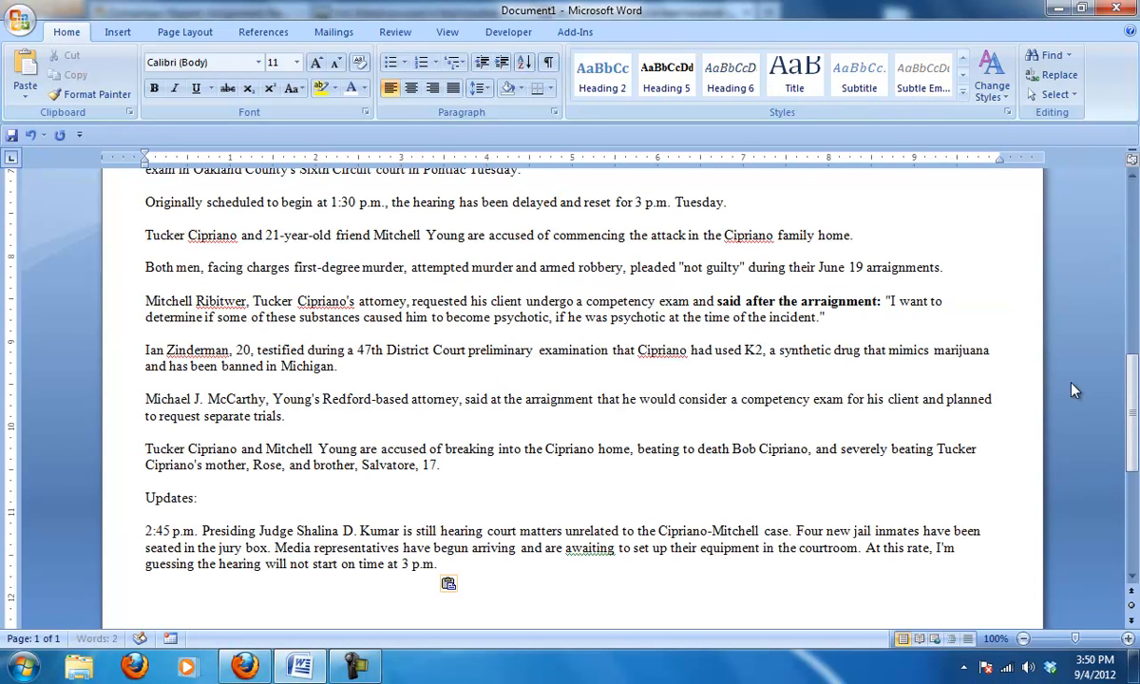
scroll(1033, 302, up, 10)
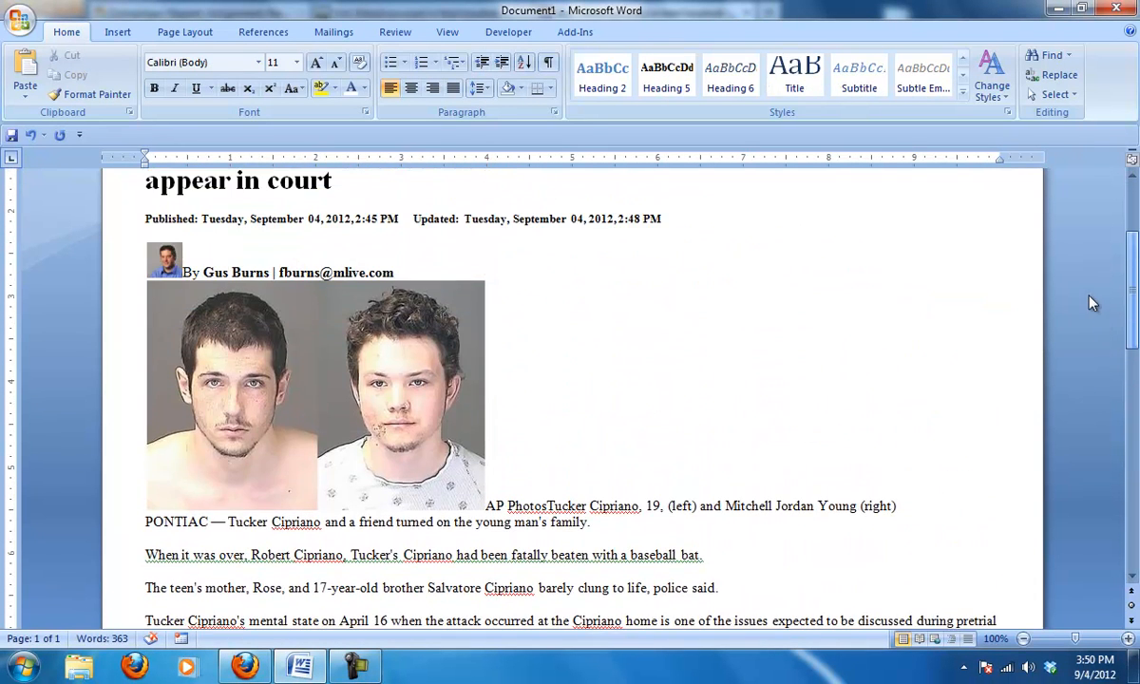
scroll(1083, 281, up, 1)
scroll(1083, 275, down, 1)
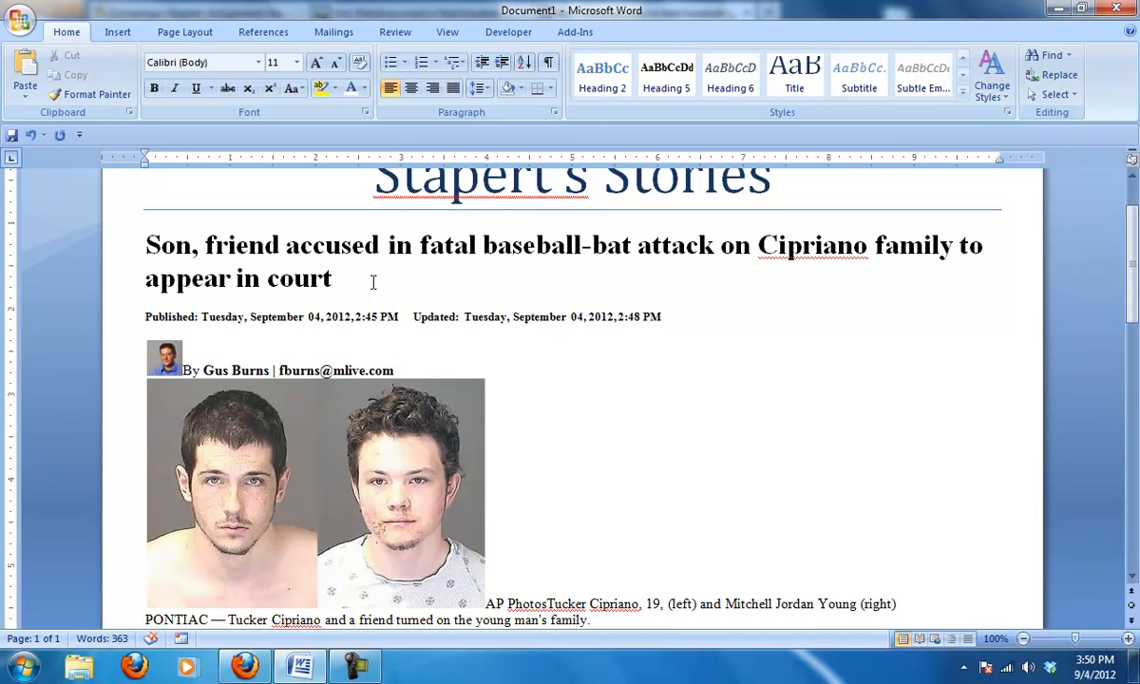
Step: Try a three-column layout from the start of the article headline without selecting any text, and undo it
click(147, 246)
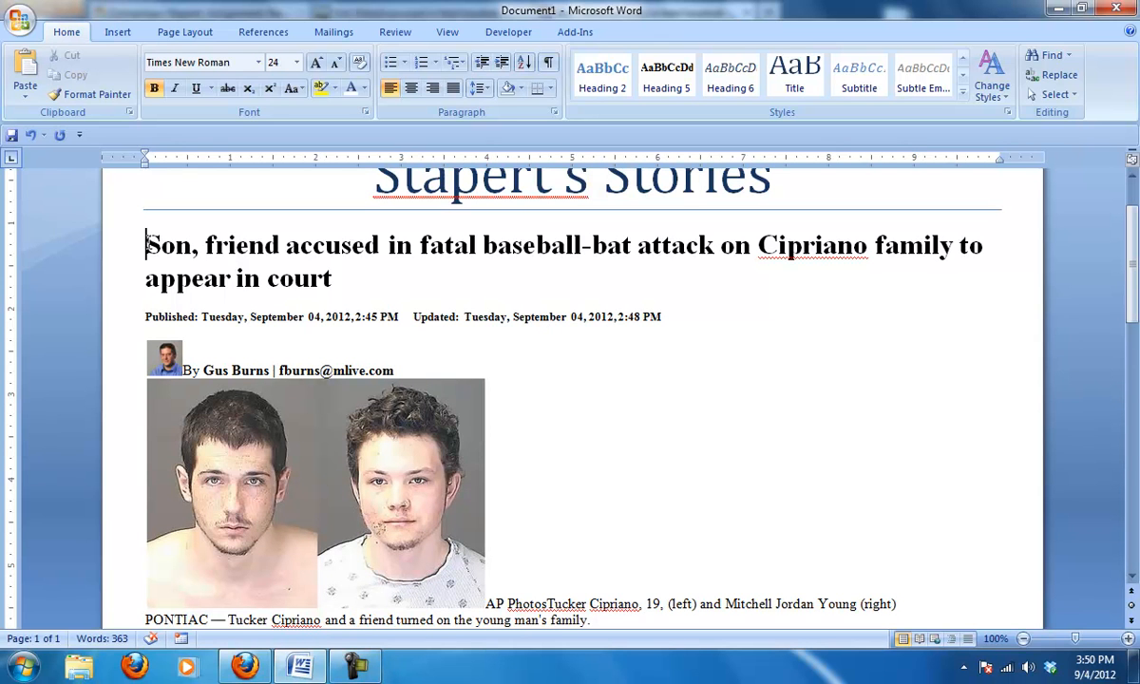
click(187, 33)
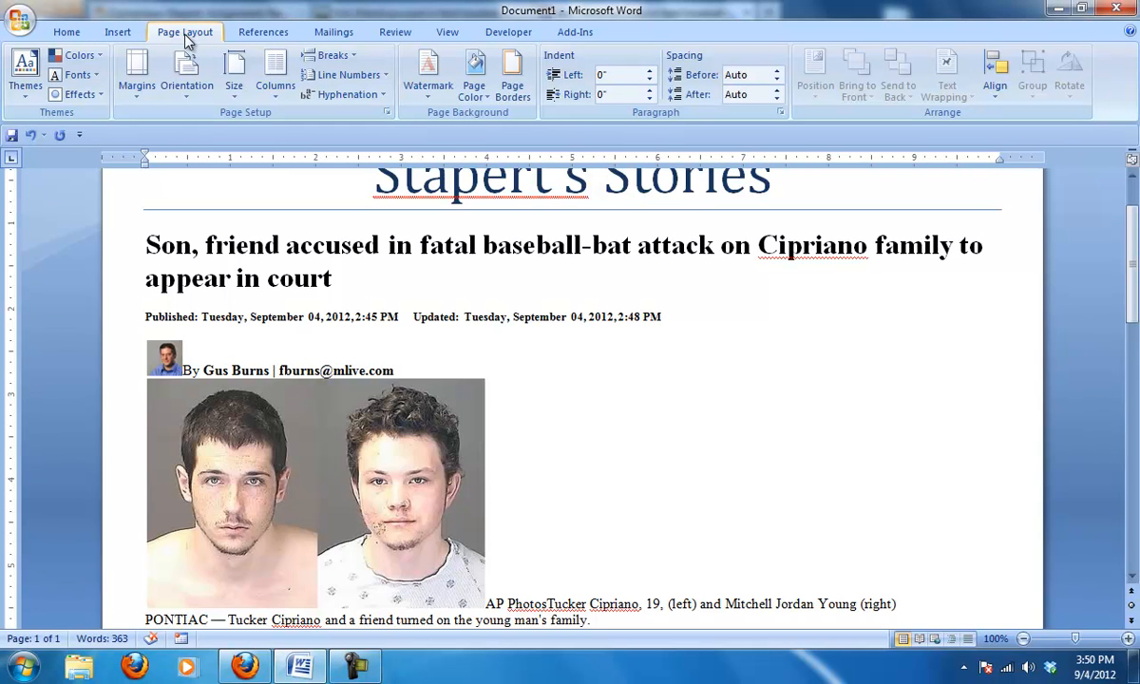
click(276, 88)
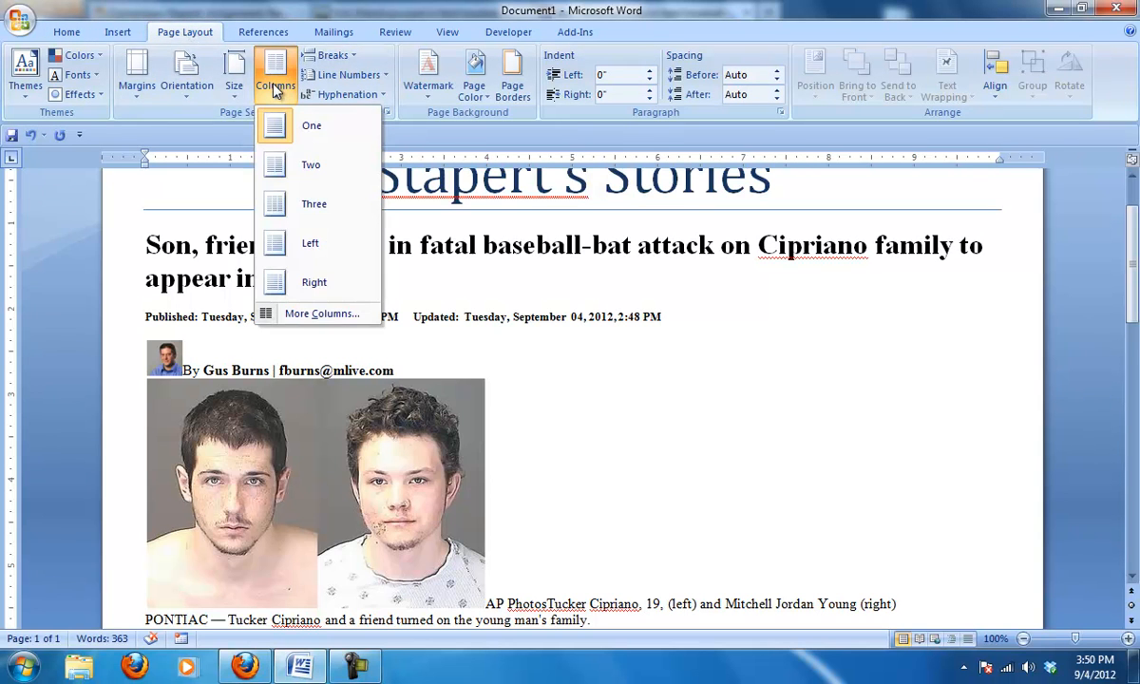
click(320, 207)
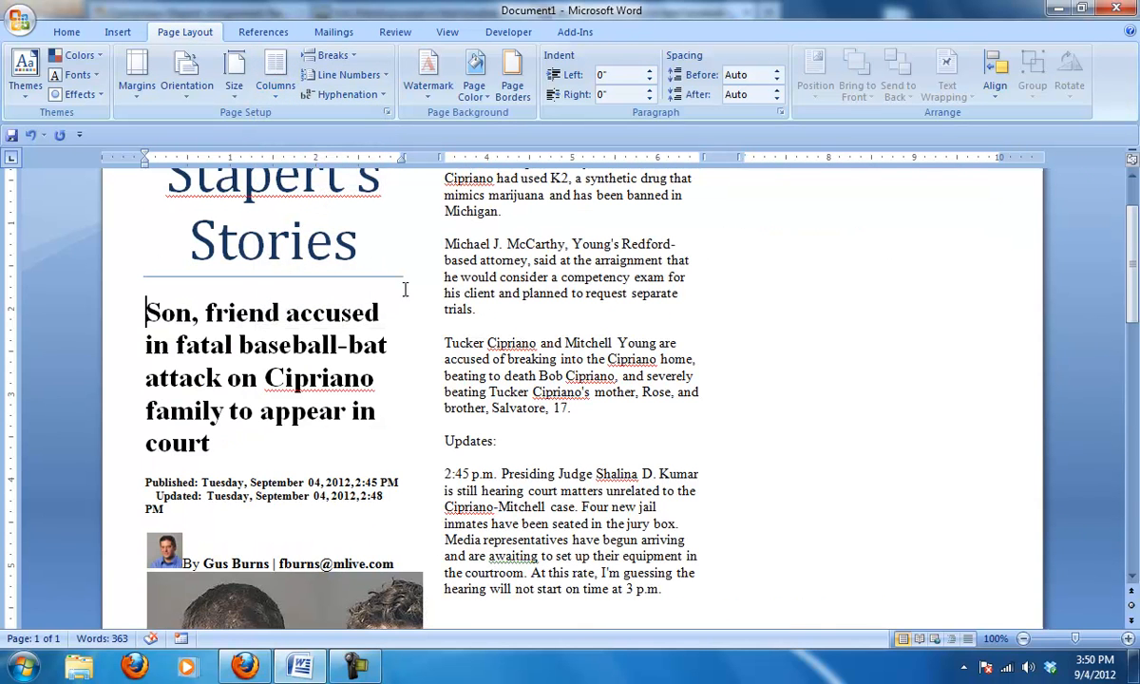
drag(1132, 267, 1131, 243)
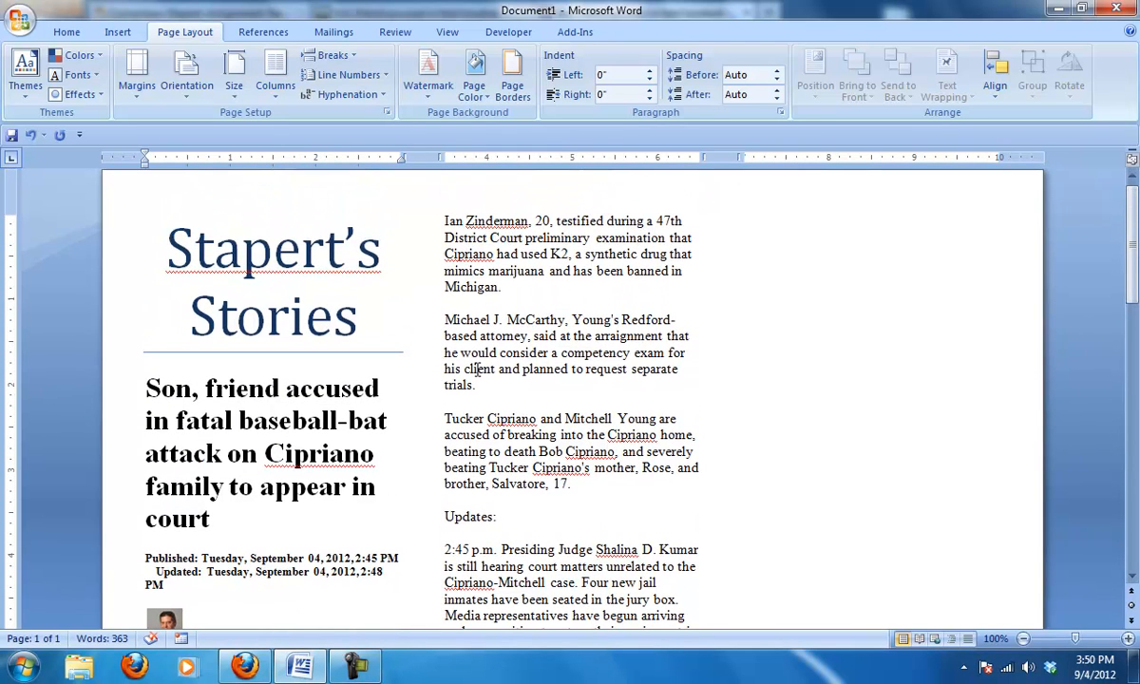
drag(1131, 249, 1079, 279)
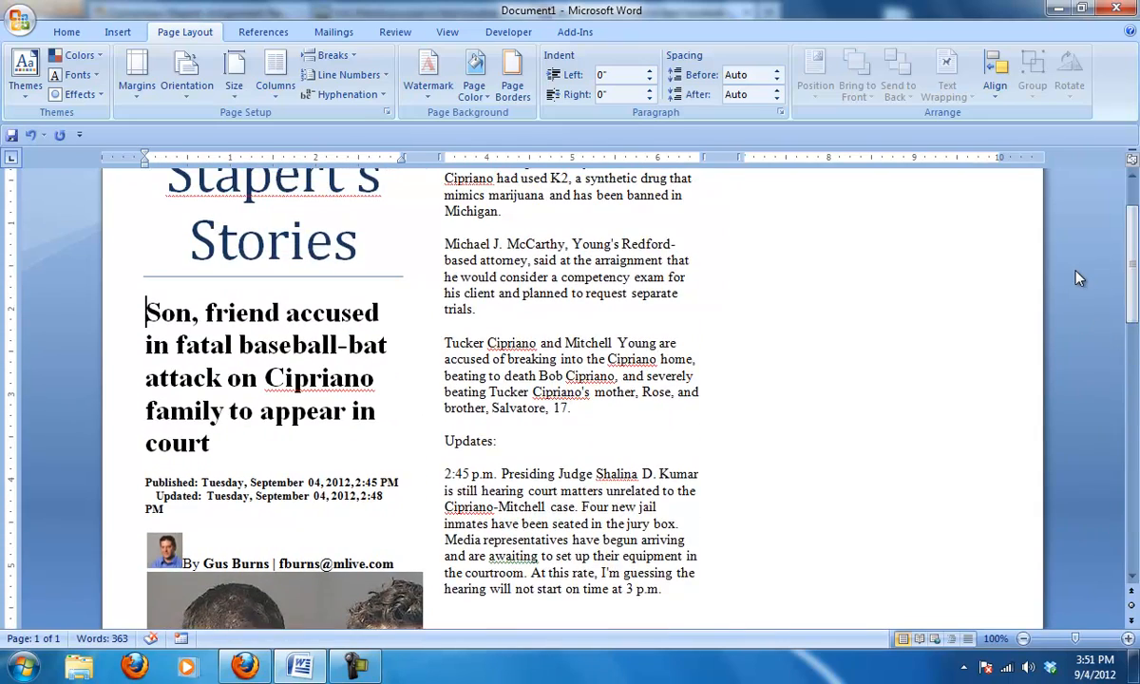
key(ctrl+z)
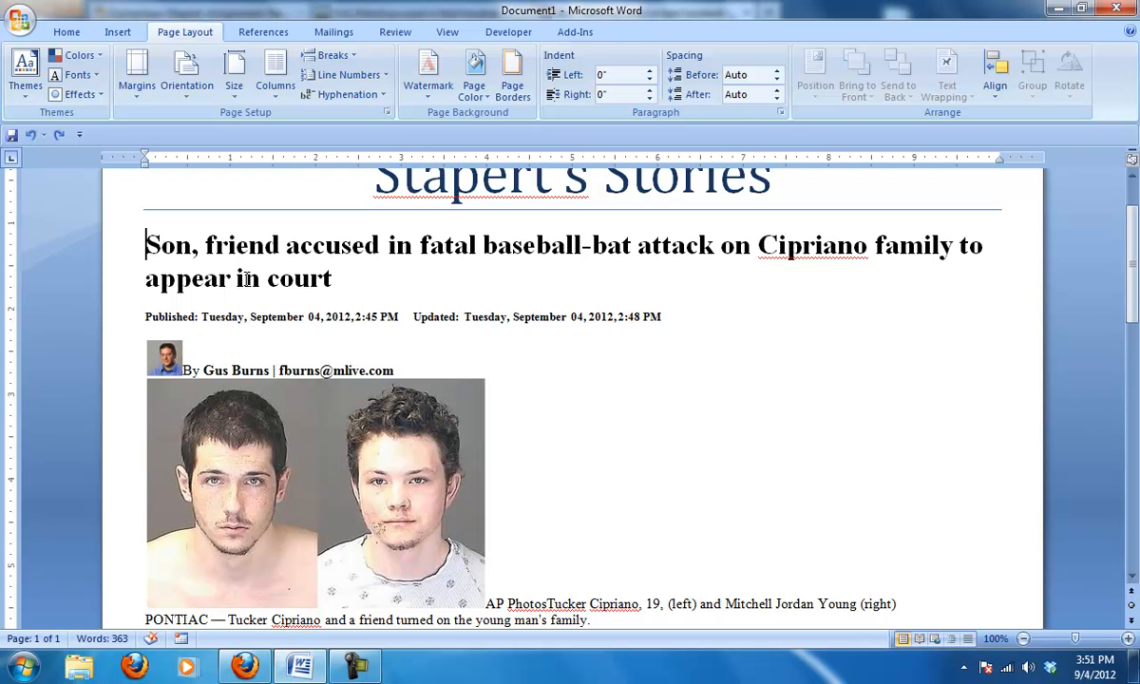
Step: Try a three-column layout on only the selected article below the newspaper title, and undo it
drag(138, 249, 272, 415)
drag(373, 572, 443, 532)
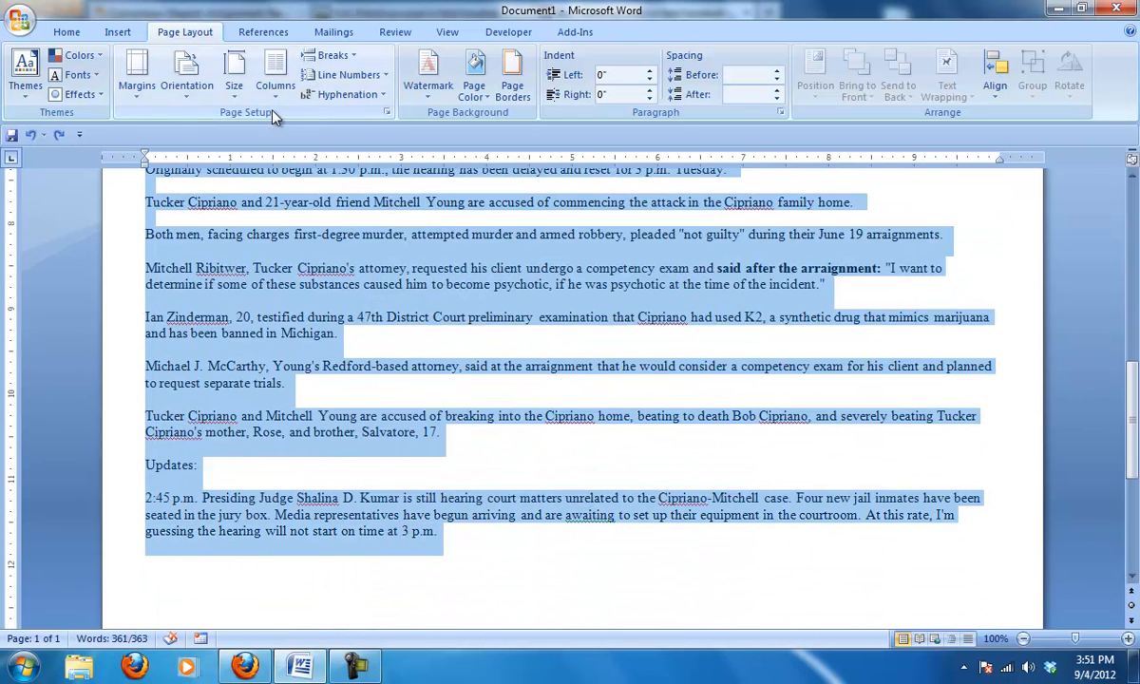
click(275, 84)
click(308, 205)
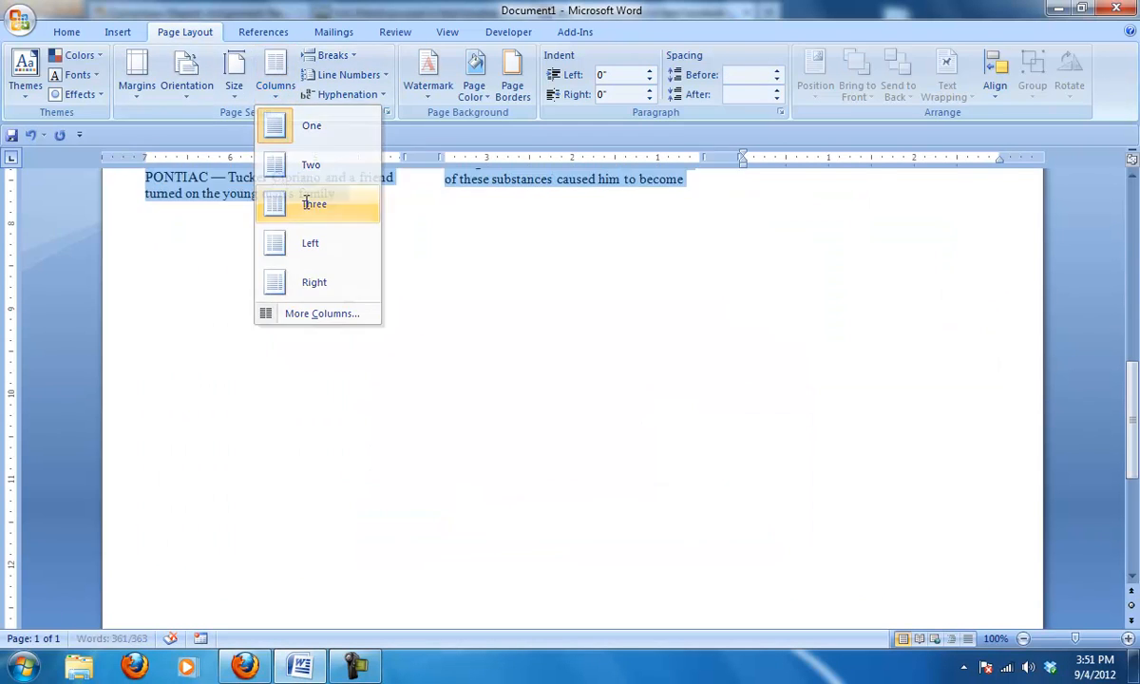
drag(1135, 435, 1025, 272)
key(ctrl+z)
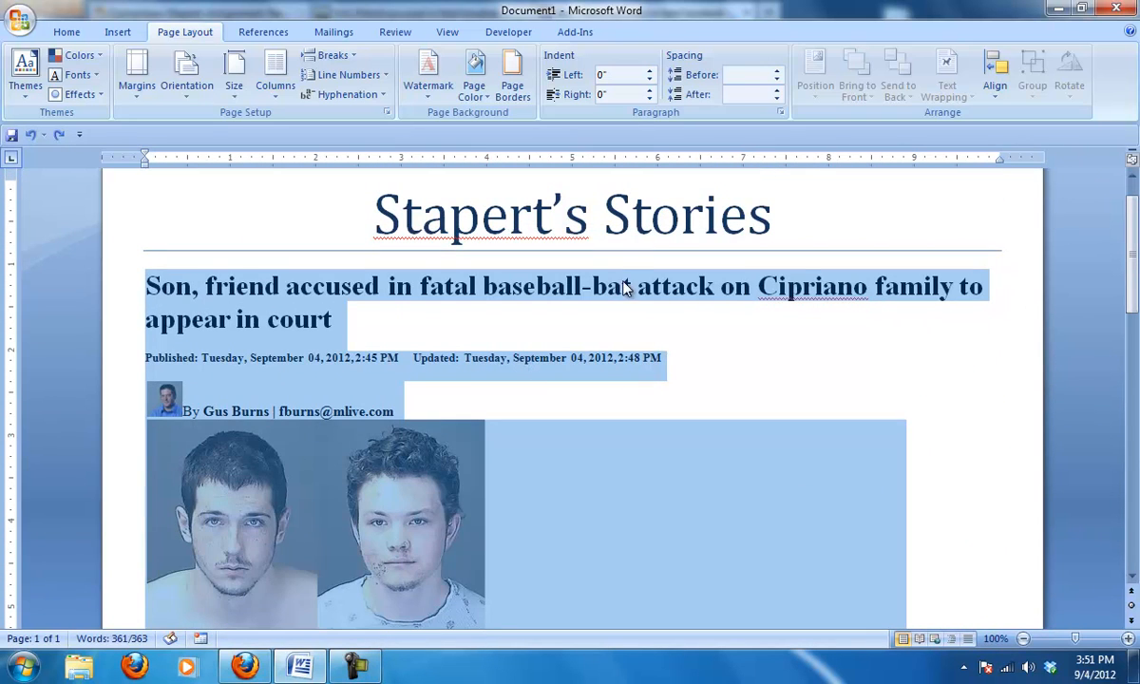
Step: Show the paragraph marks and other hidden formatting symbols, and place the cursor before the article headline
click(799, 290)
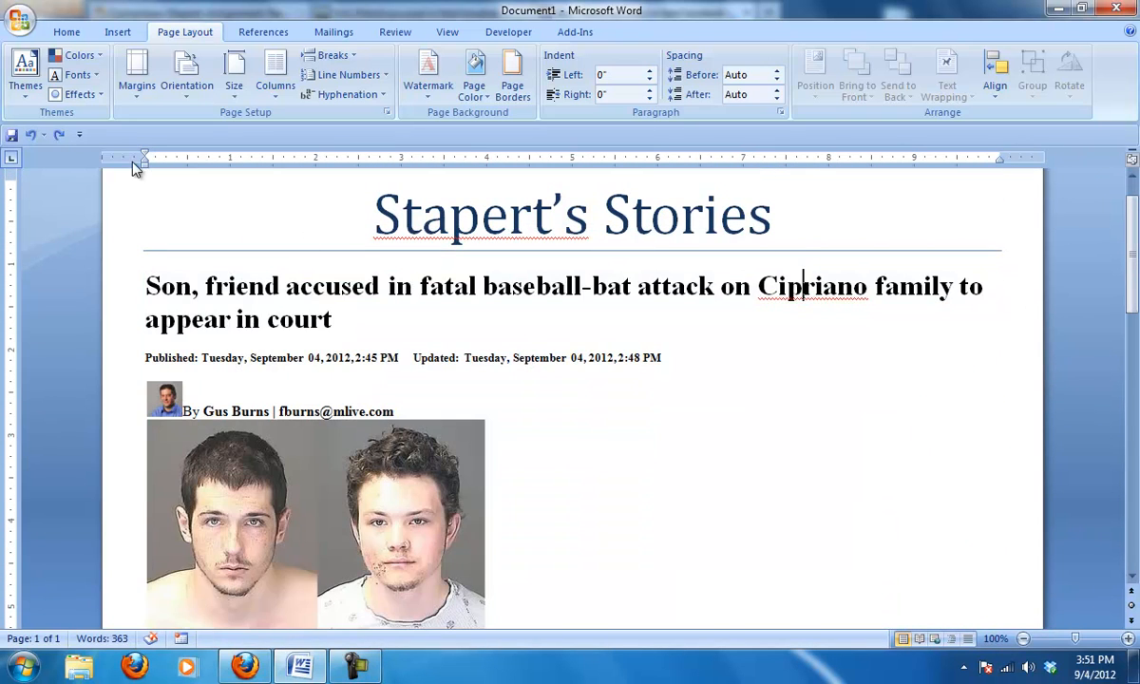
click(65, 35)
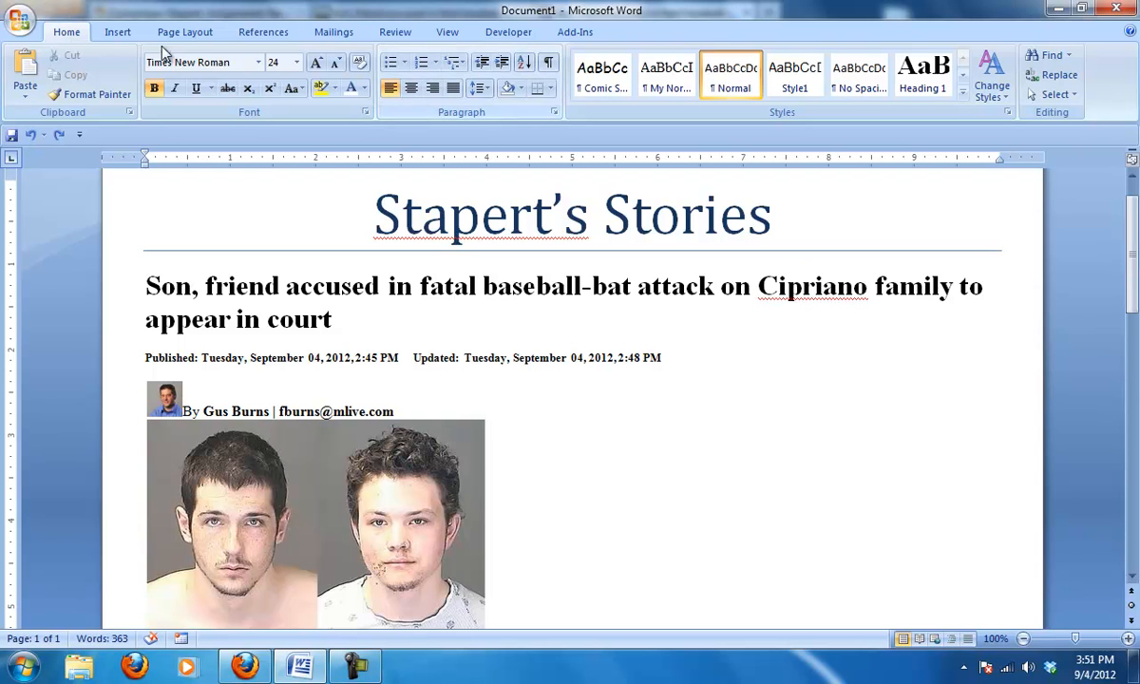
click(550, 68)
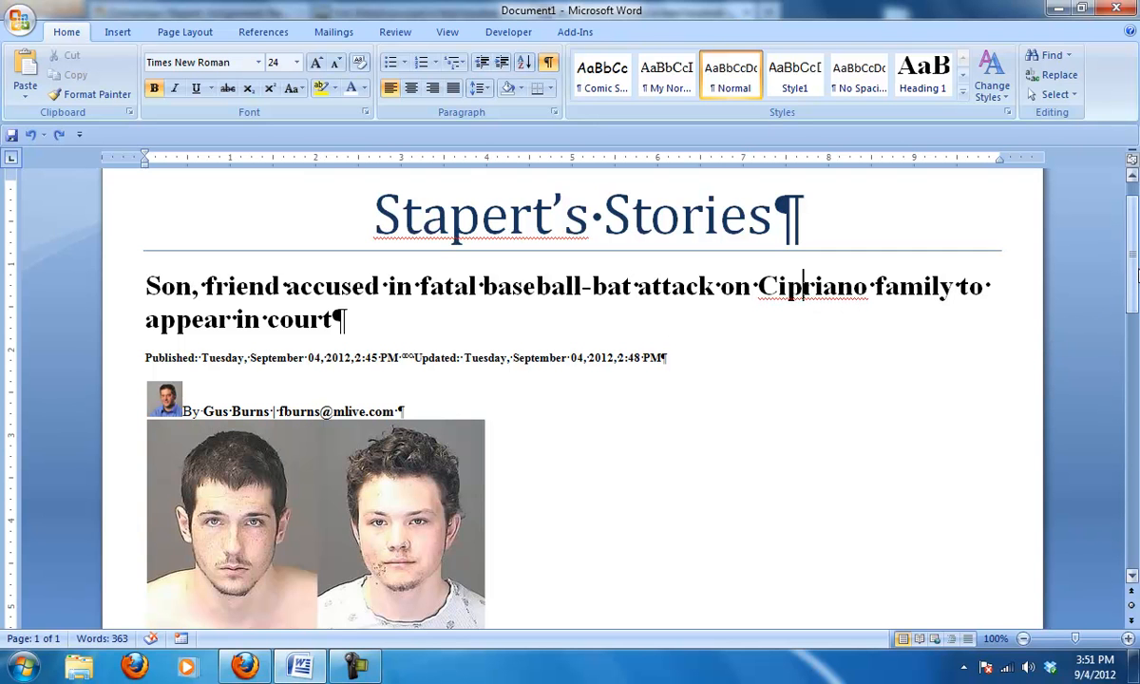
scroll(1133, 252, down, 4)
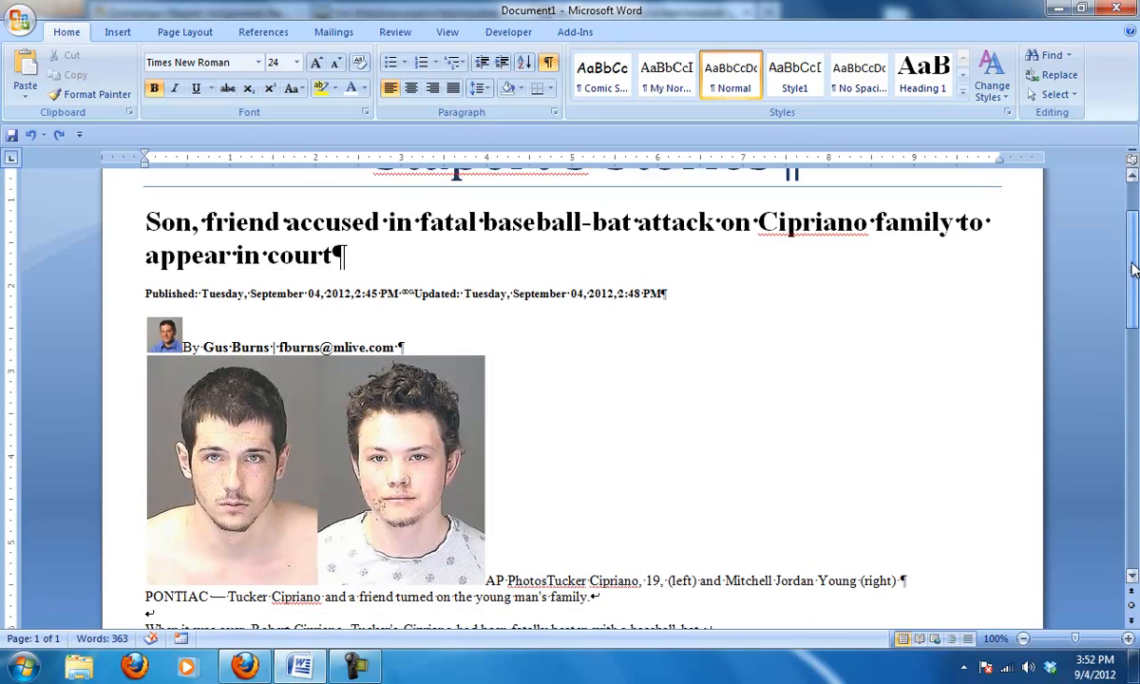
scroll(1131, 252, up, 4)
drag(1131, 251, 1131, 246)
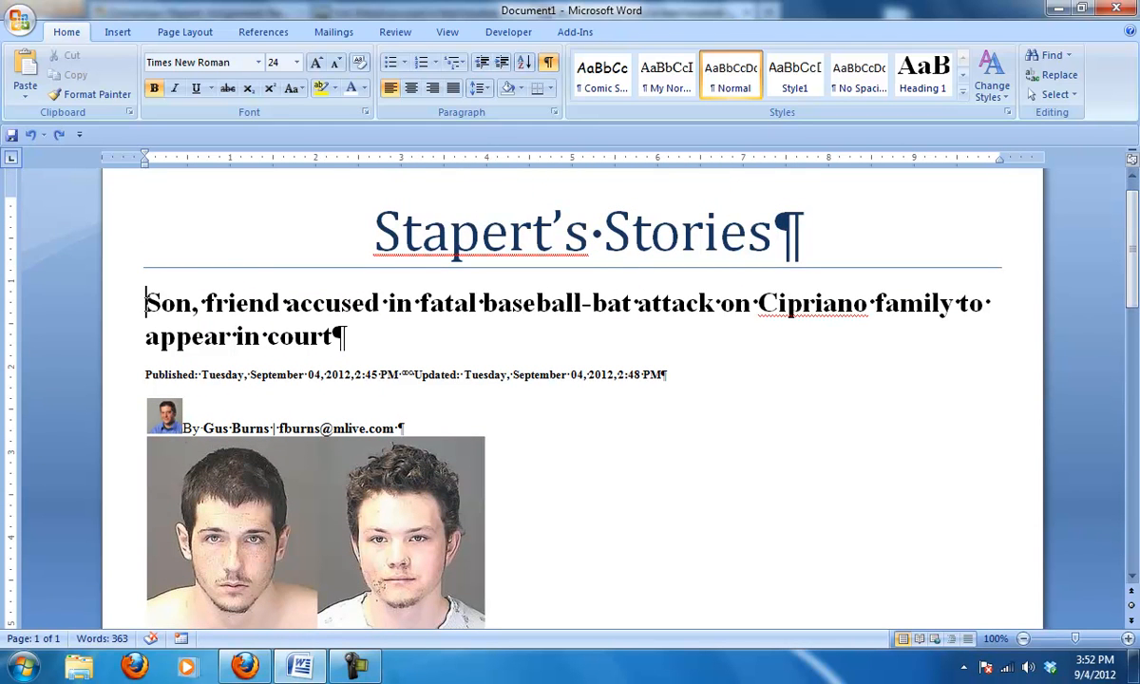
Step: Redo the article's three-column layout and examine the continuous section break after the title and the end of the article
key(ctrl+y)
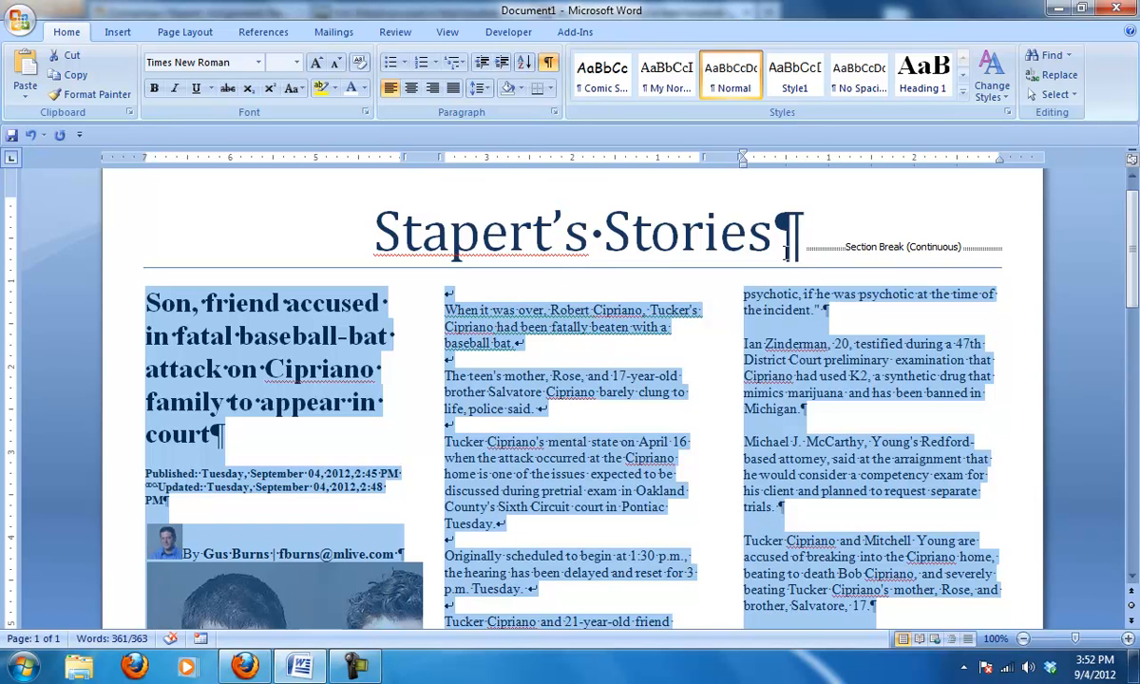
drag(810, 247, 472, 206)
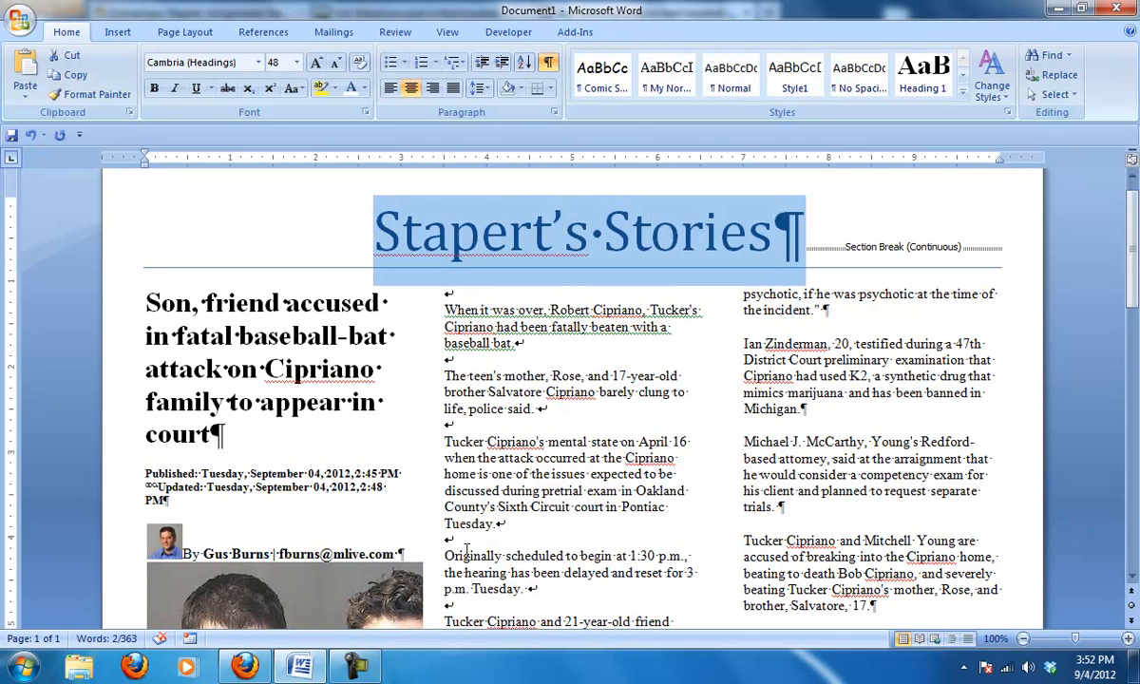
drag(1136, 271, 1119, 360)
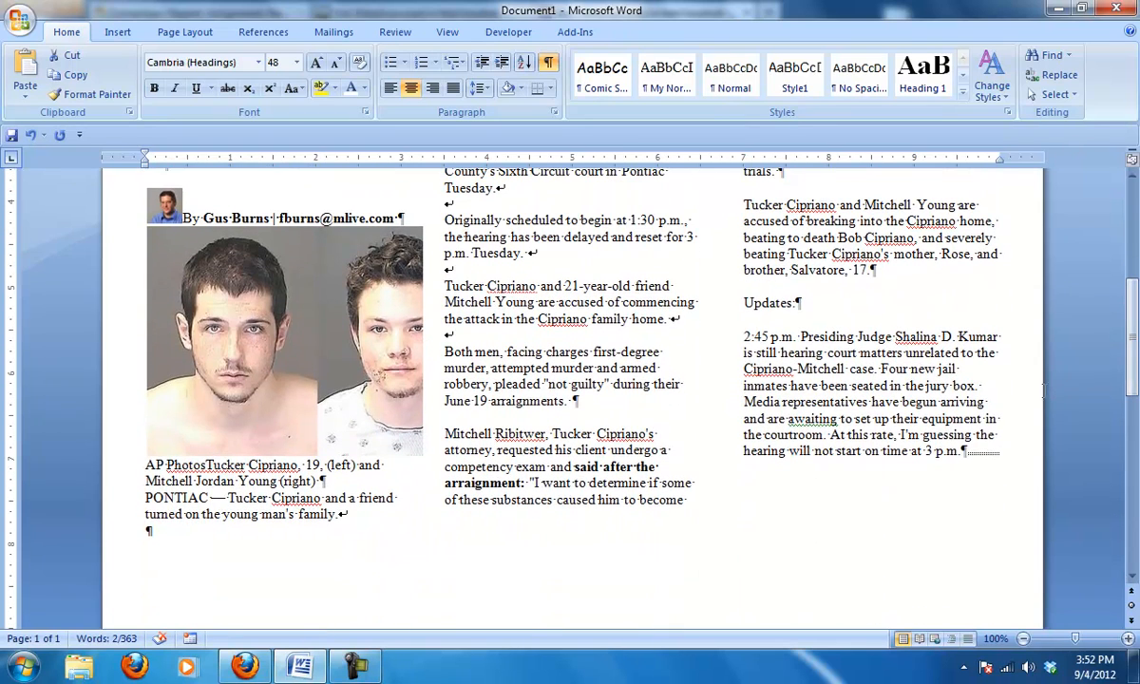
Step: Try deleting the section break at the end of the article, and undo both the deletion and the three-column layout
click(1000, 450)
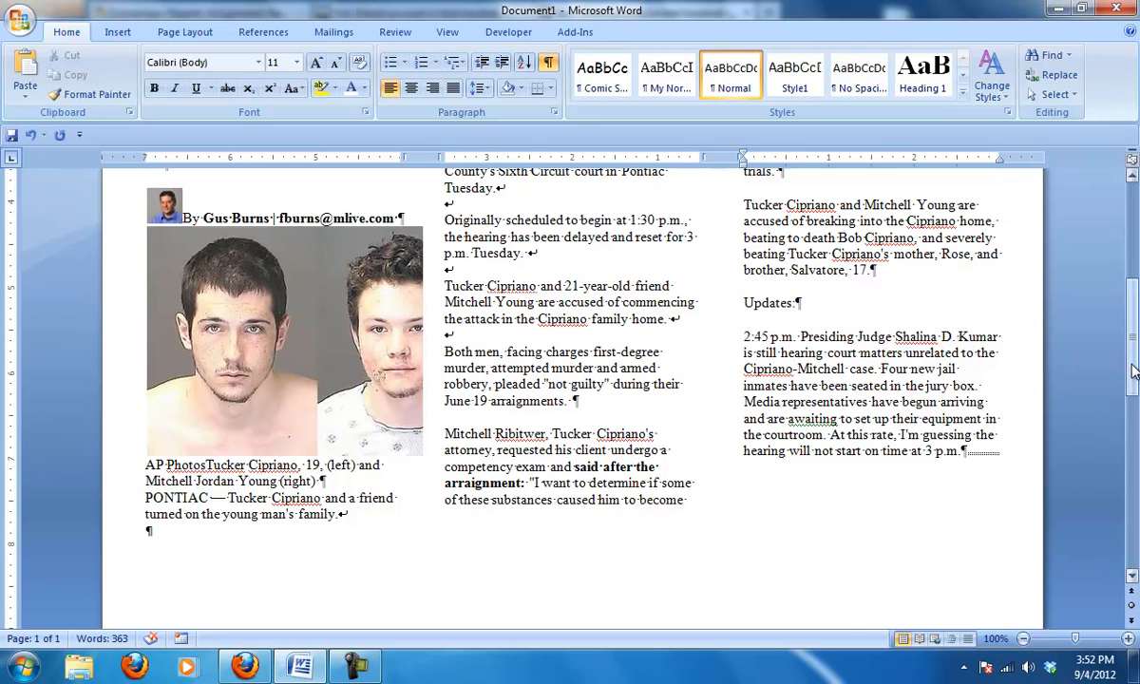
mouse_move(1133, 373)
mouse_down()
mouse_move(1122, 296)
mouse_move(1114, 381)
mouse_up()
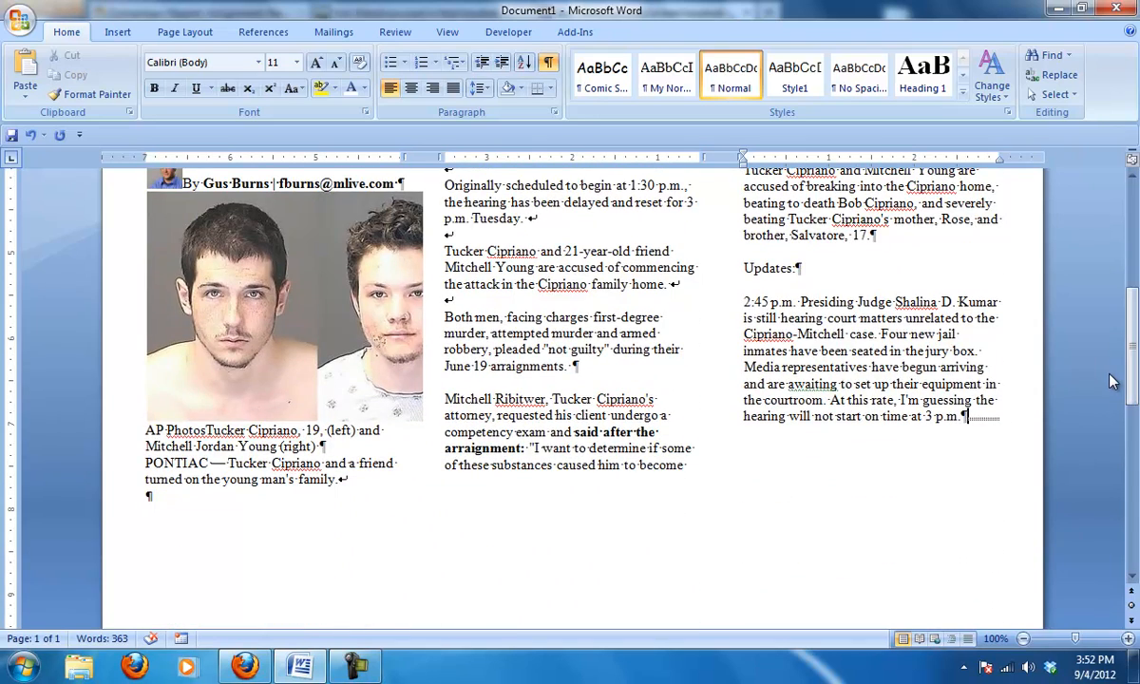
key(Delete)
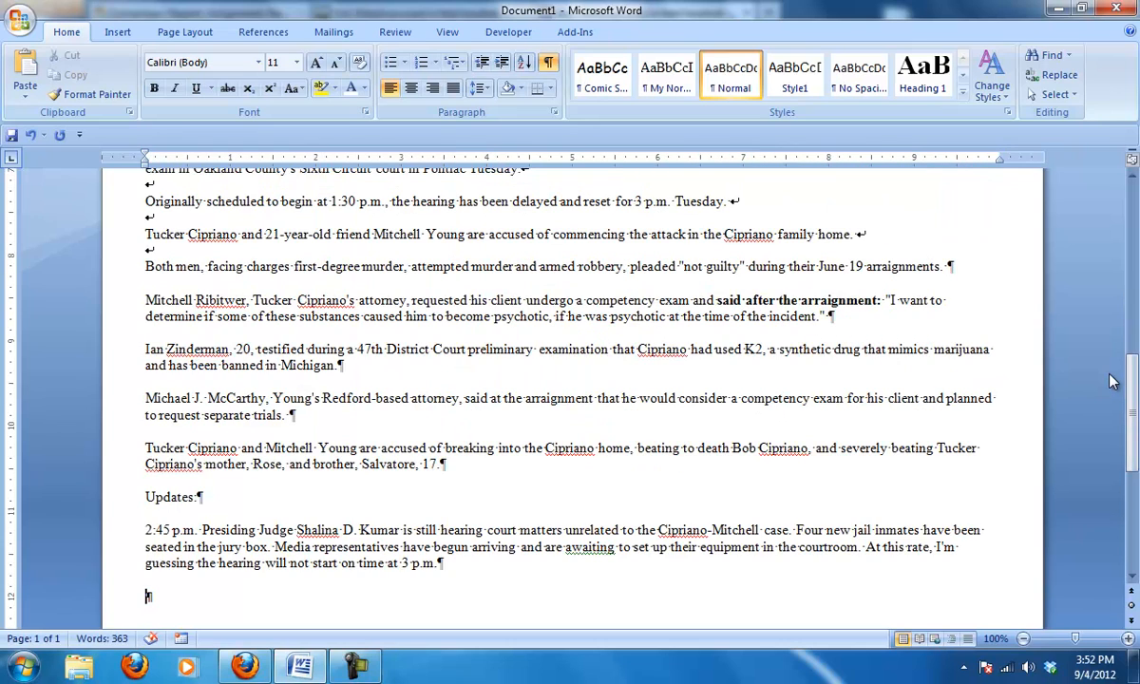
drag(1133, 435, 1123, 280)
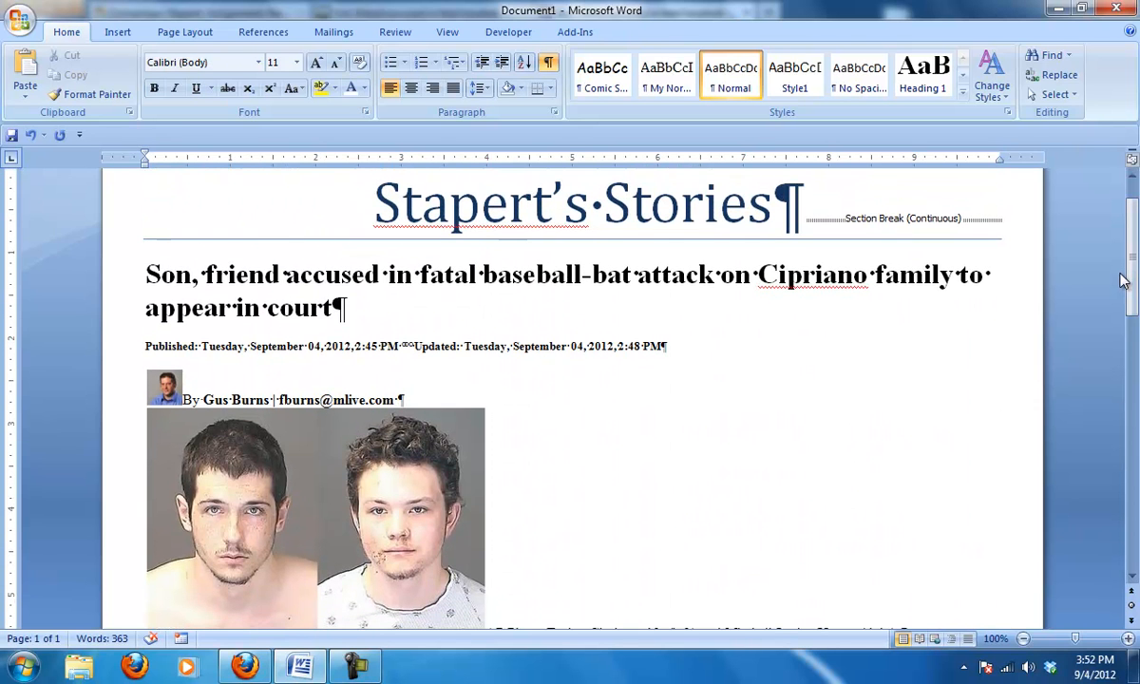
key(ctrl+z)
key(ctrl+z)
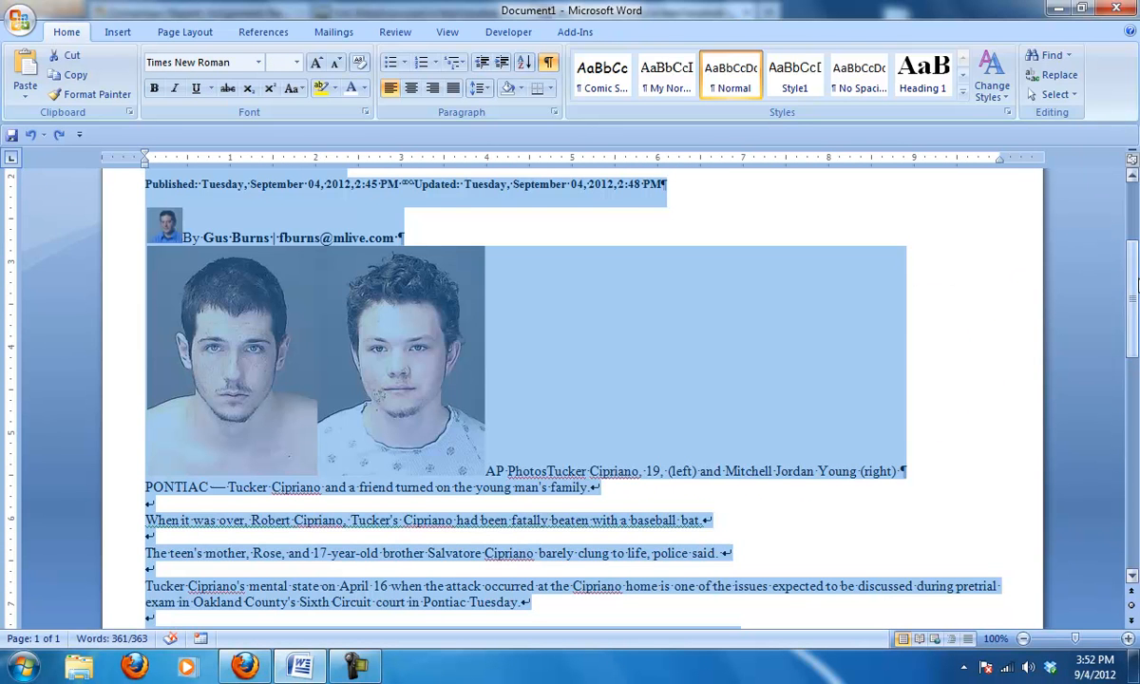
click(776, 298)
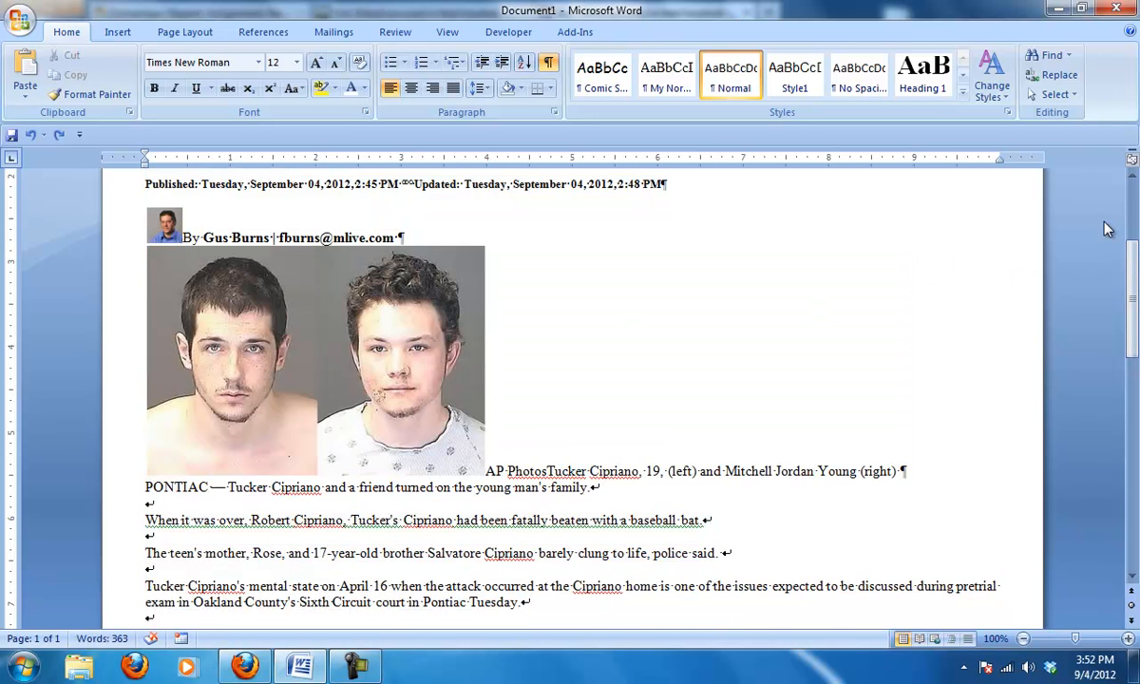
Step: Apply the three-column layout to the whole document, including the newspaper title
scroll(1063, 232, up, 4)
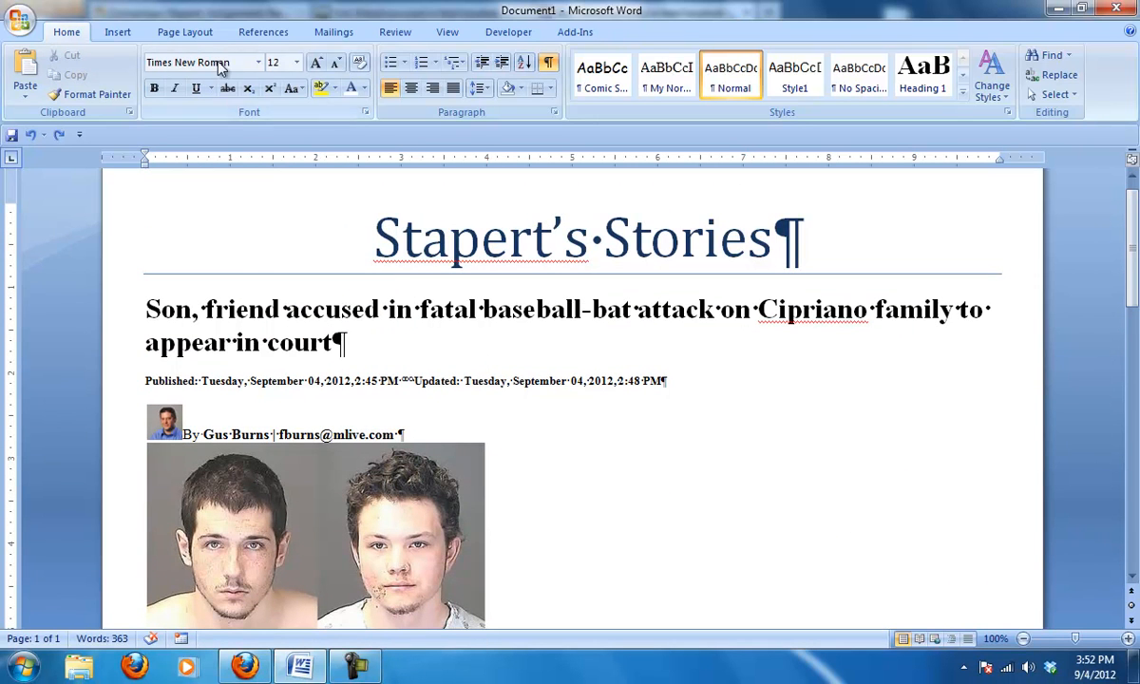
click(175, 29)
click(273, 83)
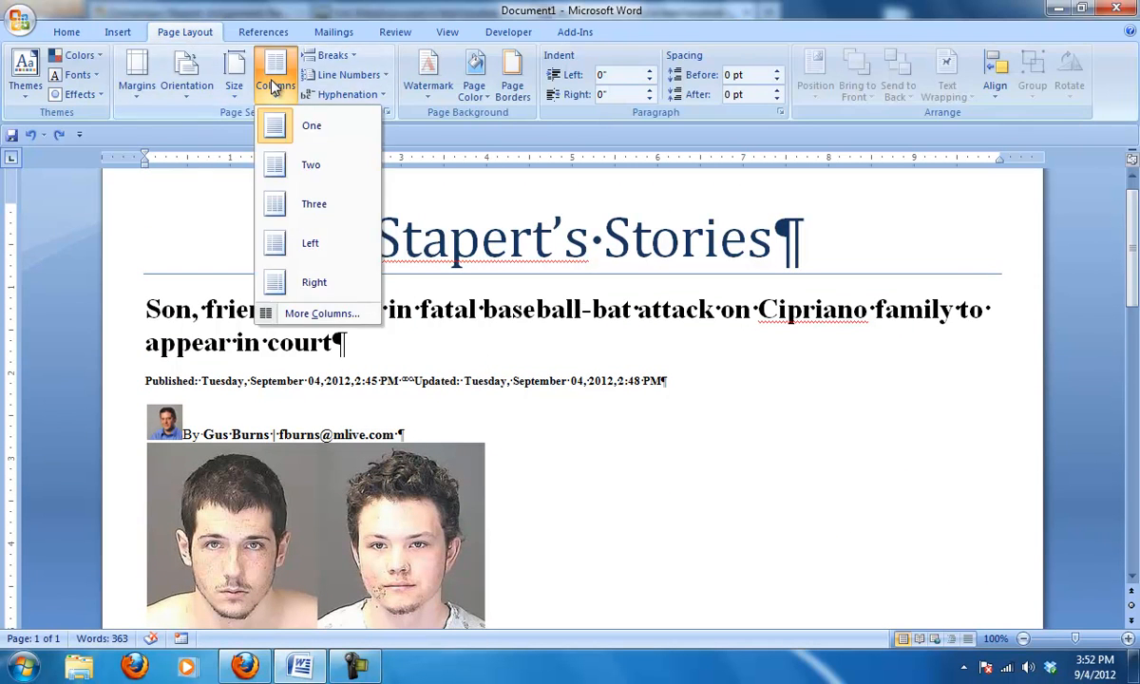
click(312, 203)
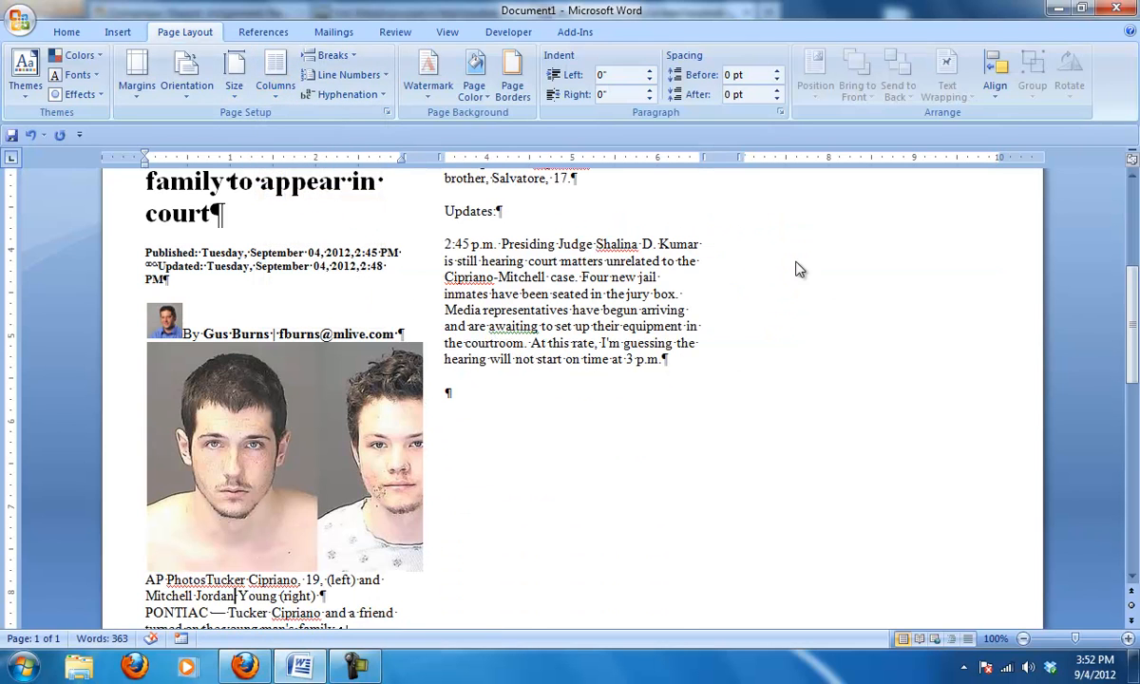
scroll(1114, 241, up, 5)
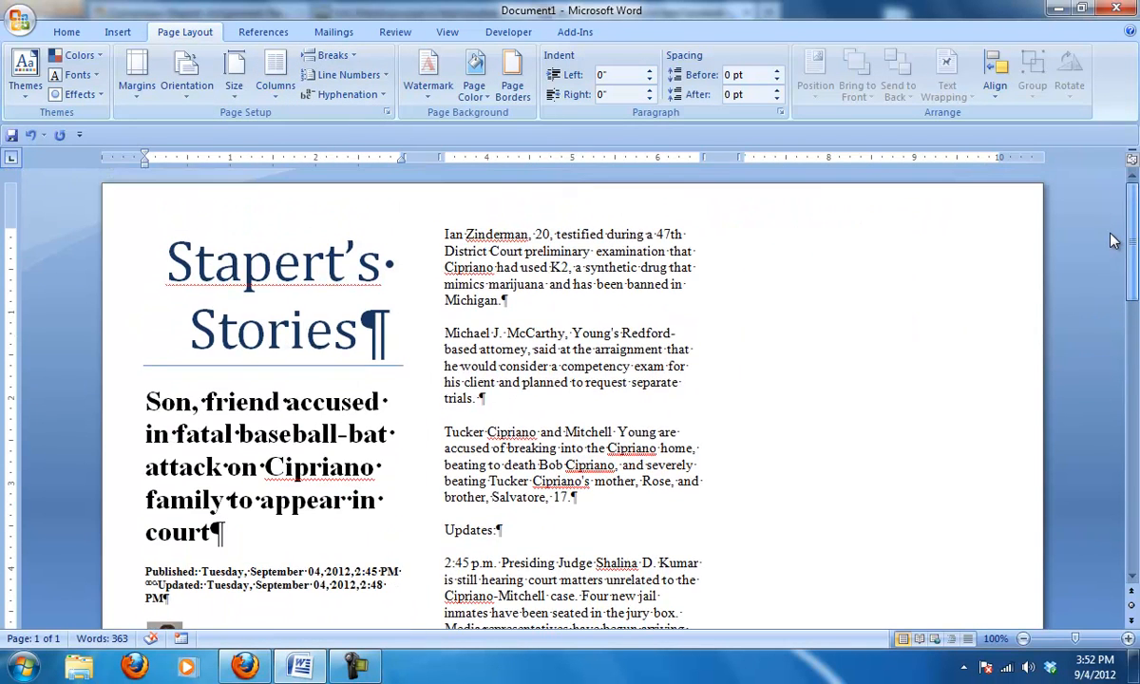
Step: Undo the document-wide three-column layout, insert a continuous section break right after the newspaper title, and remove the extra empty line below it
key(ctrl+z)
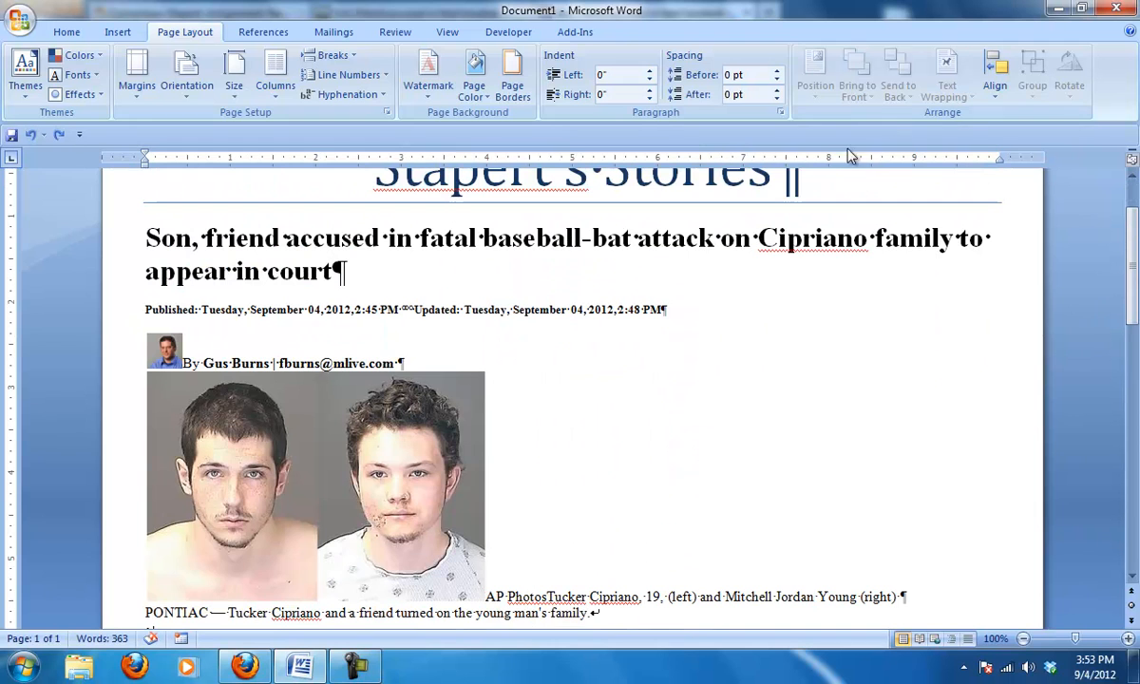
click(787, 186)
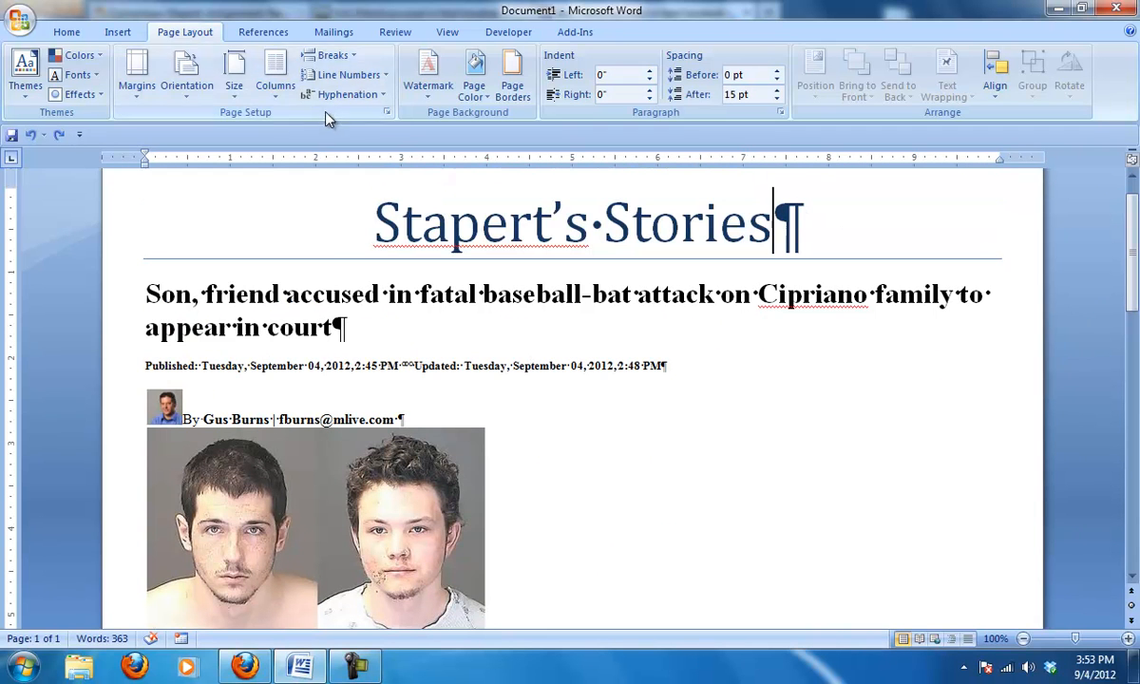
click(118, 33)
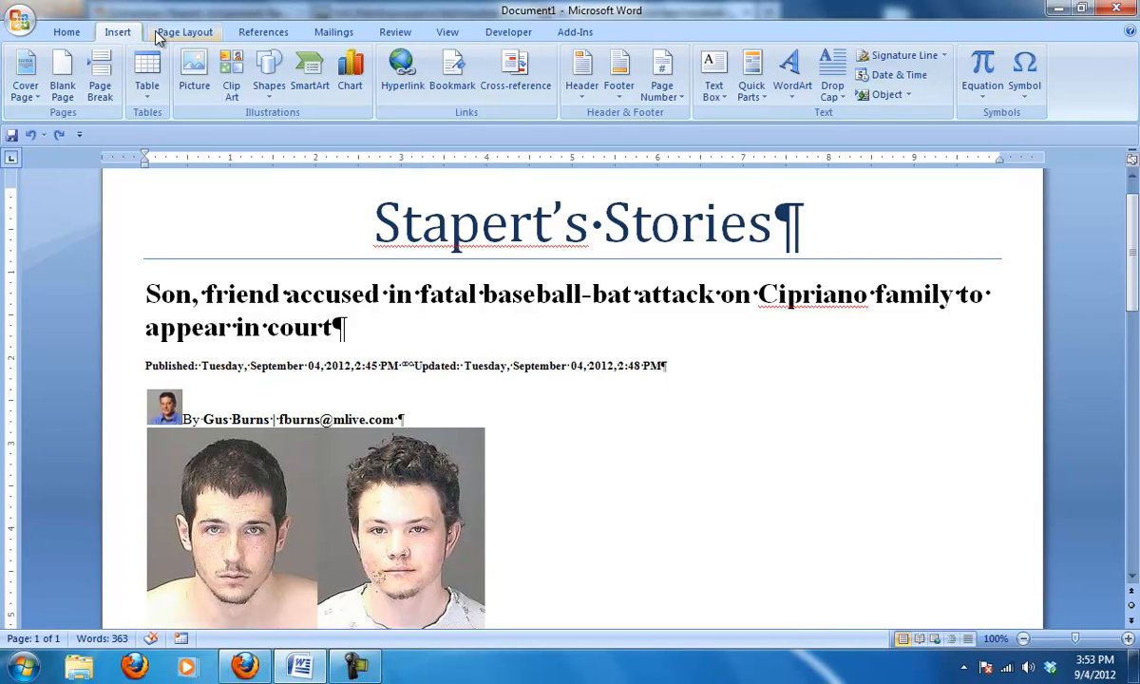
click(160, 33)
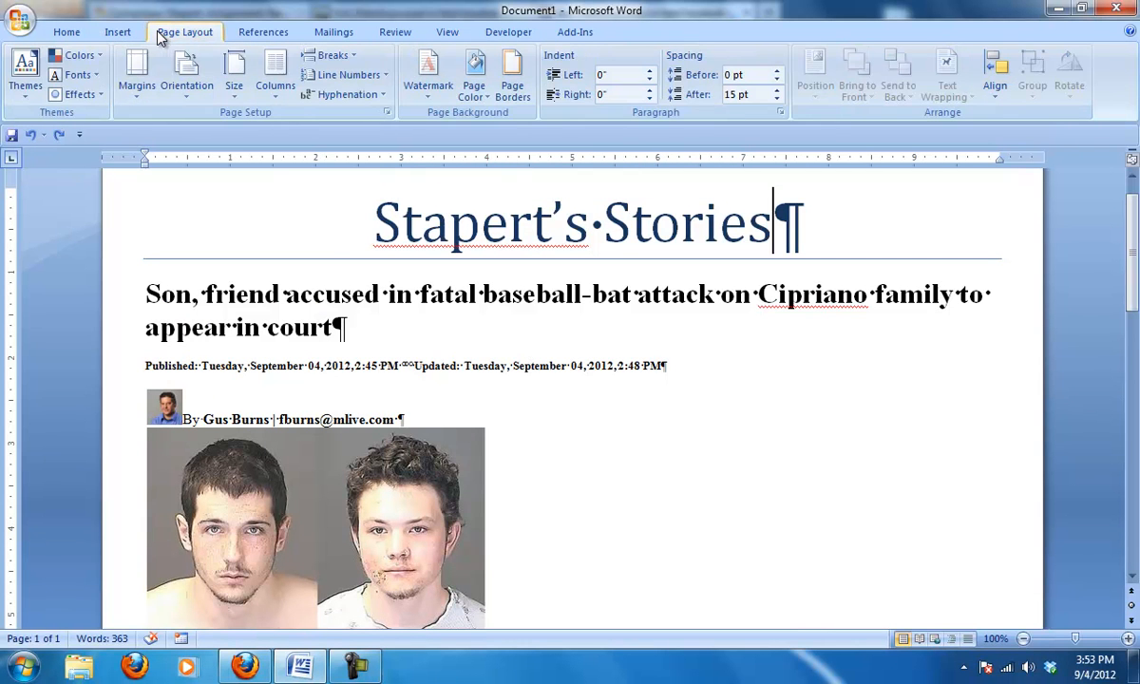
click(350, 59)
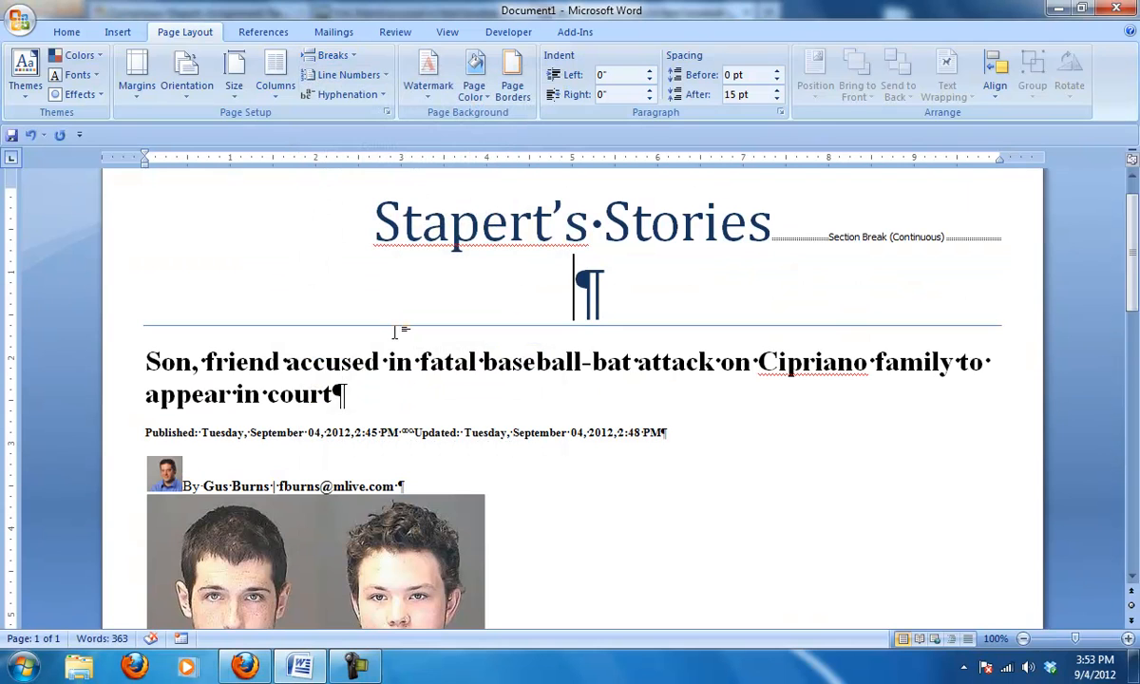
key(Delete)
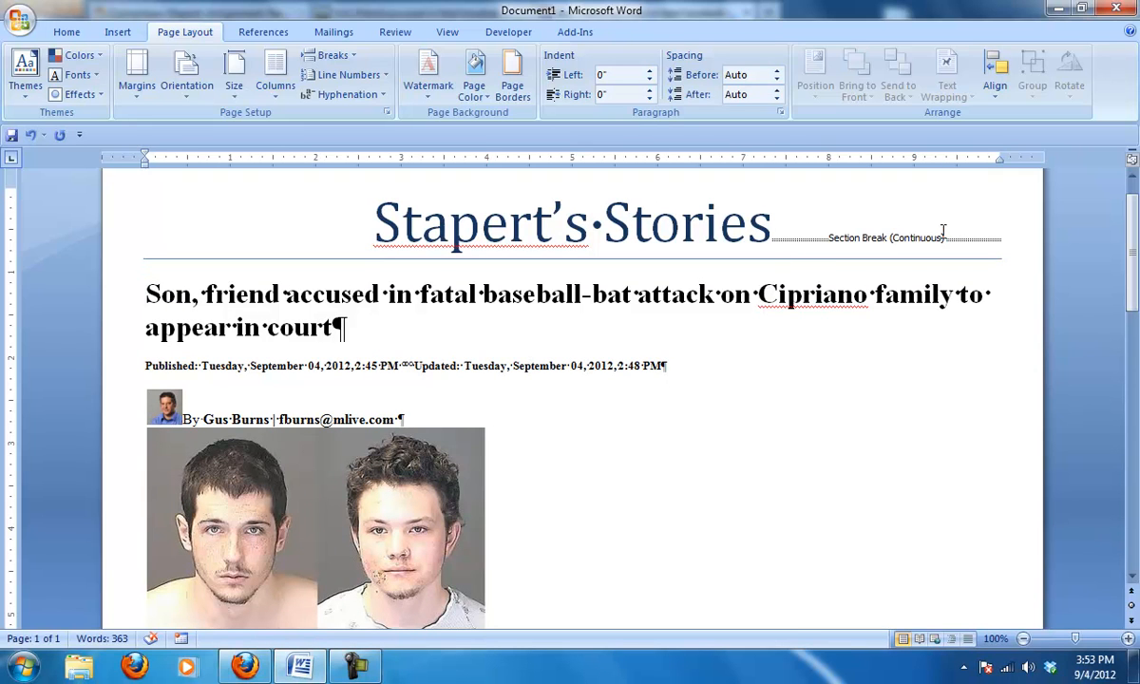
Step: Check the separation between the title section and the article headline, hiding the formatting symbols and showing them again
drag(726, 225, 413, 211)
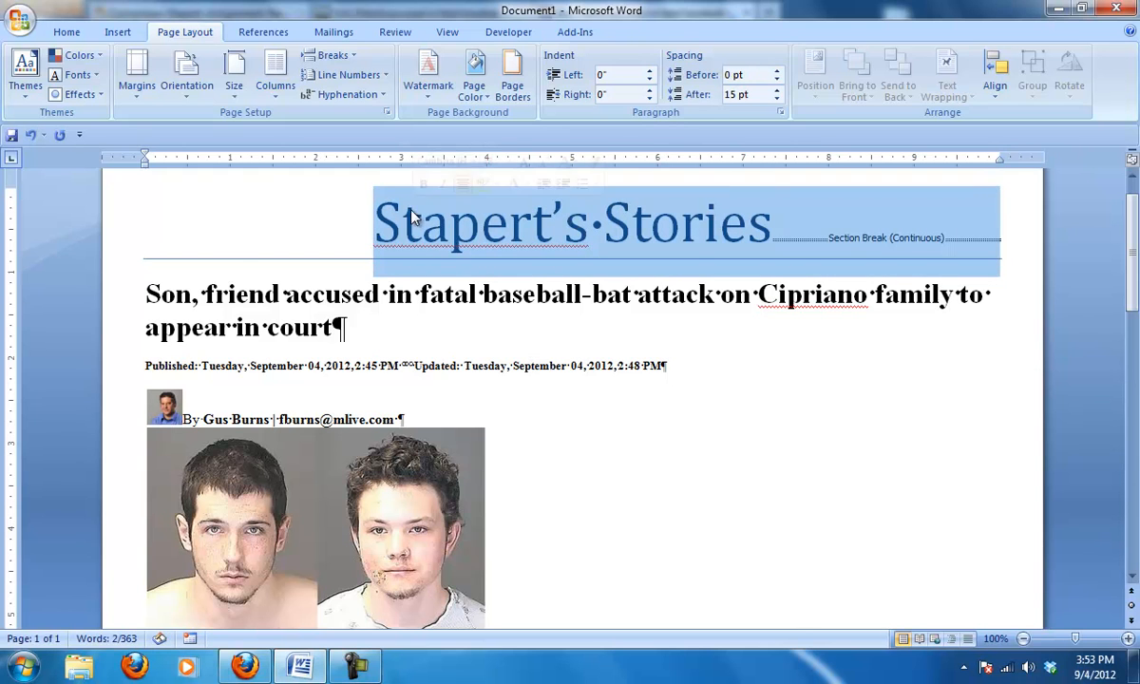
drag(147, 289, 323, 326)
click(326, 326)
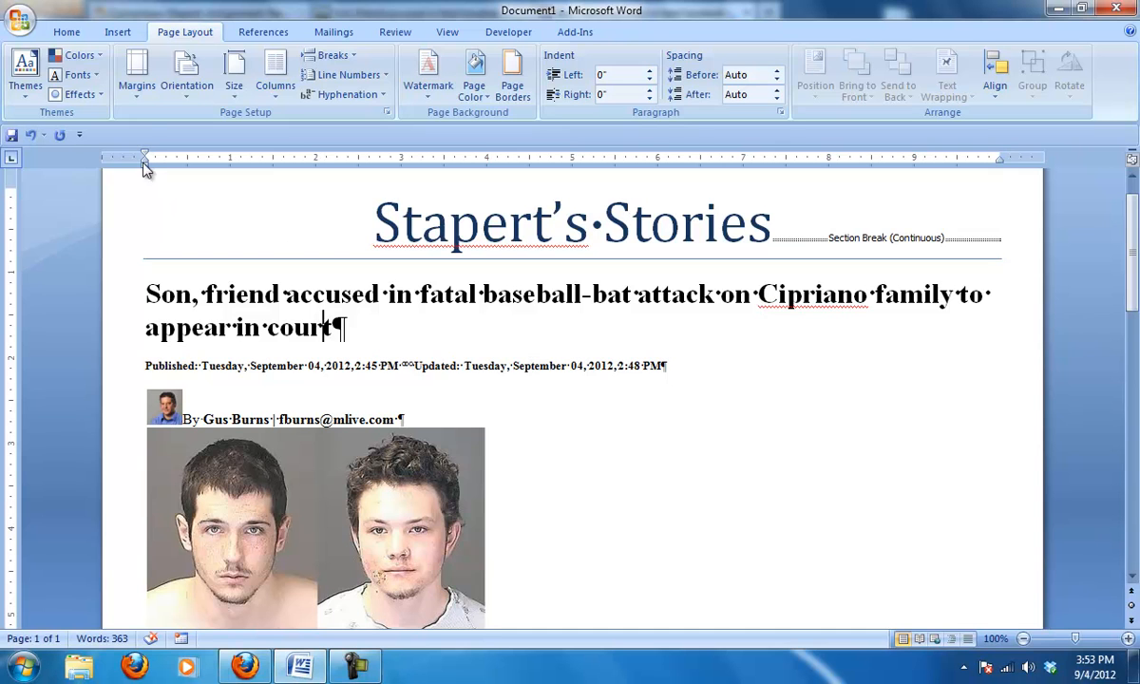
click(67, 32)
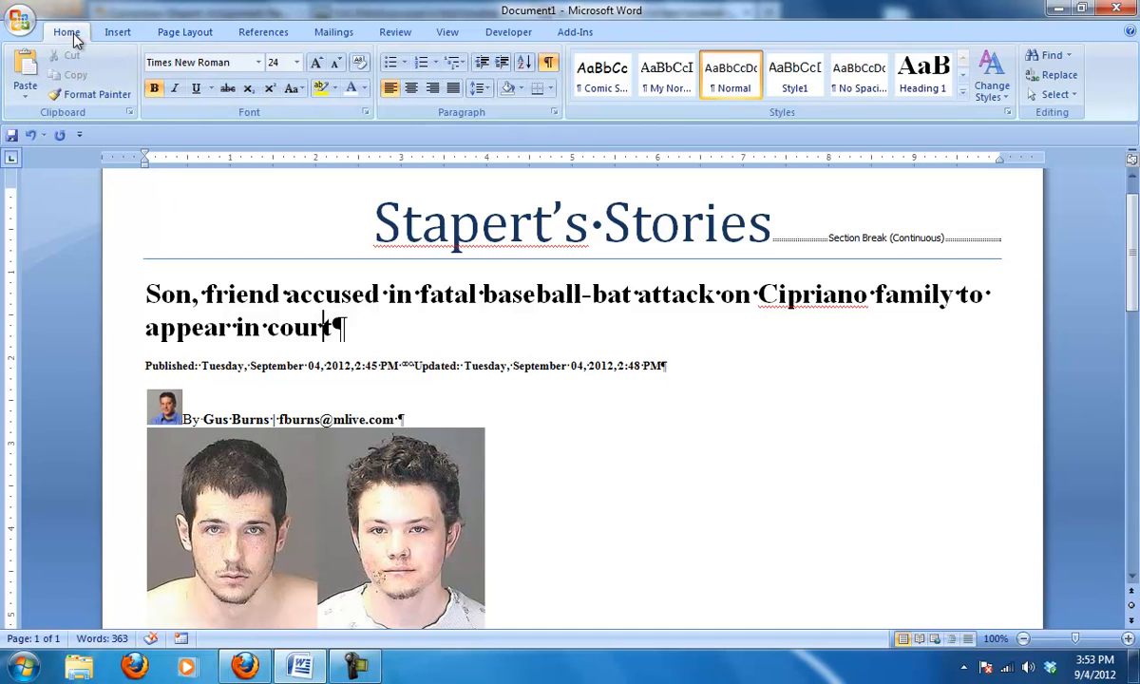
click(549, 65)
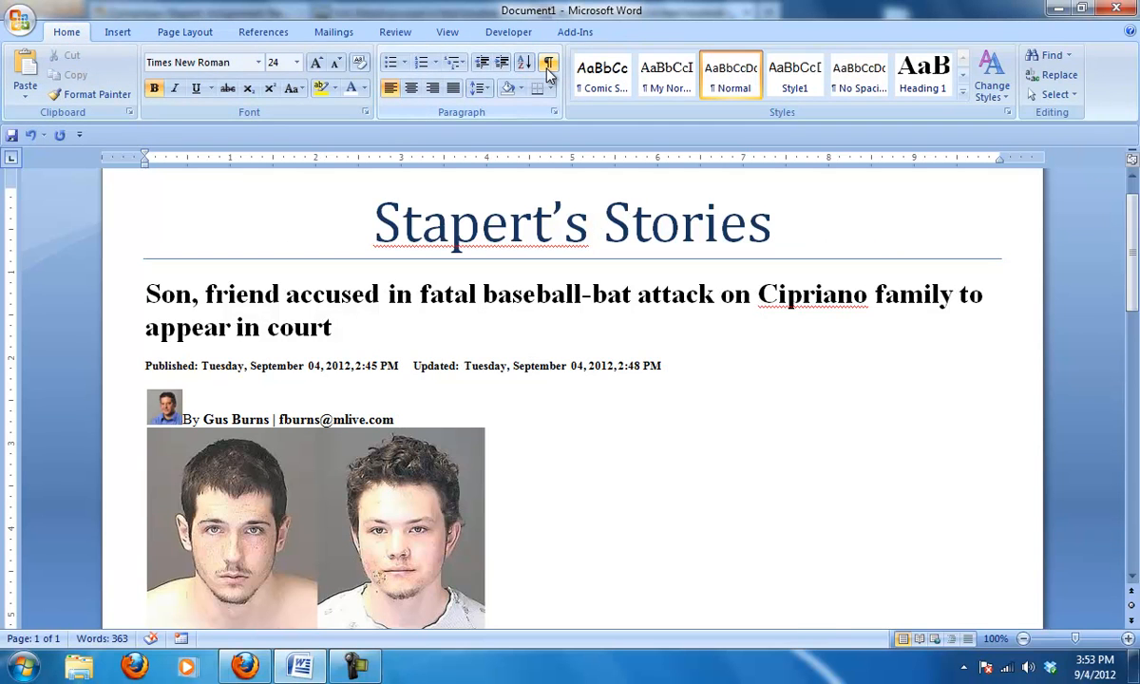
click(549, 66)
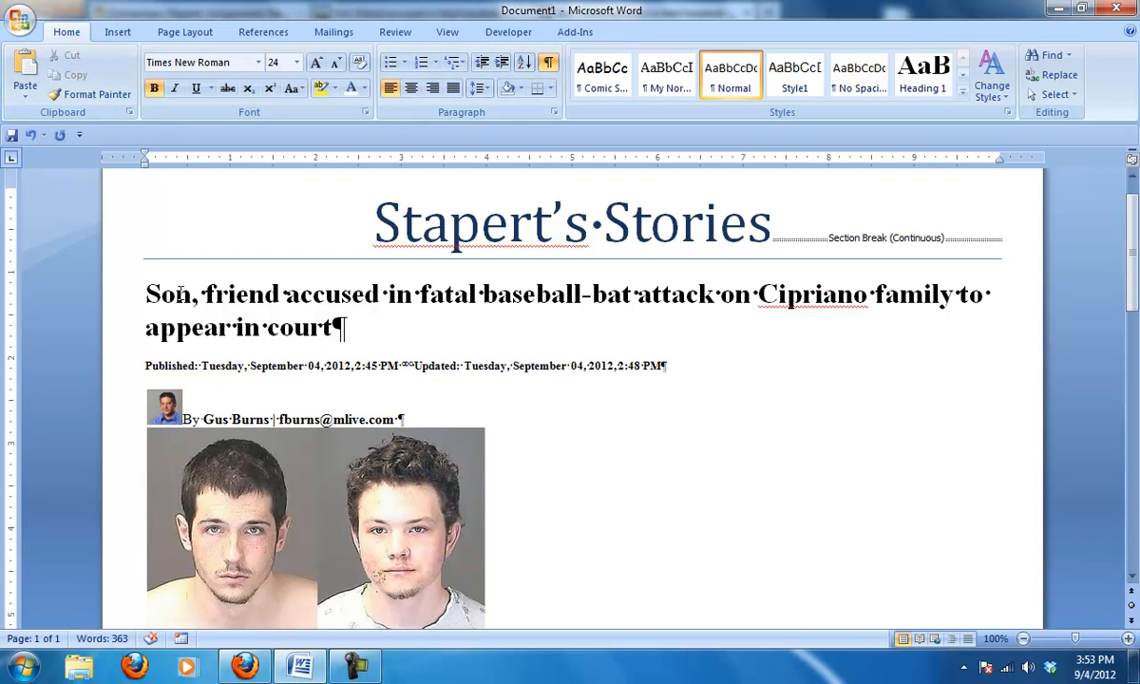
Step: Apply the three-column layout to the article section, starting from the beginning of the article headline
click(186, 32)
click(250, 95)
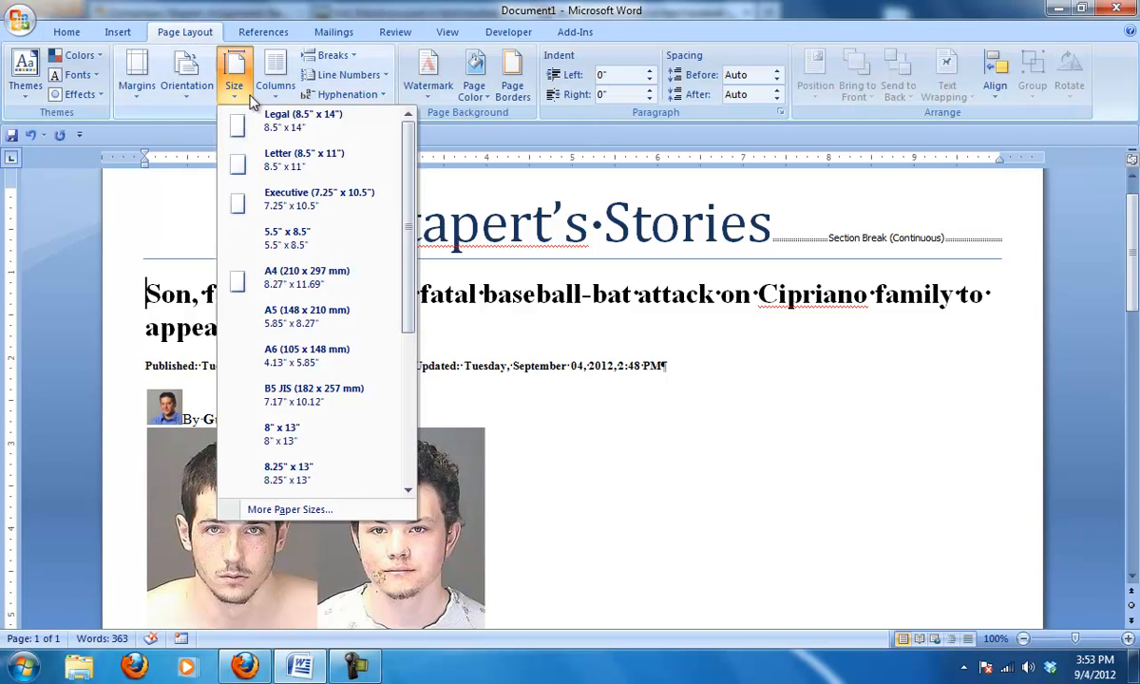
click(266, 91)
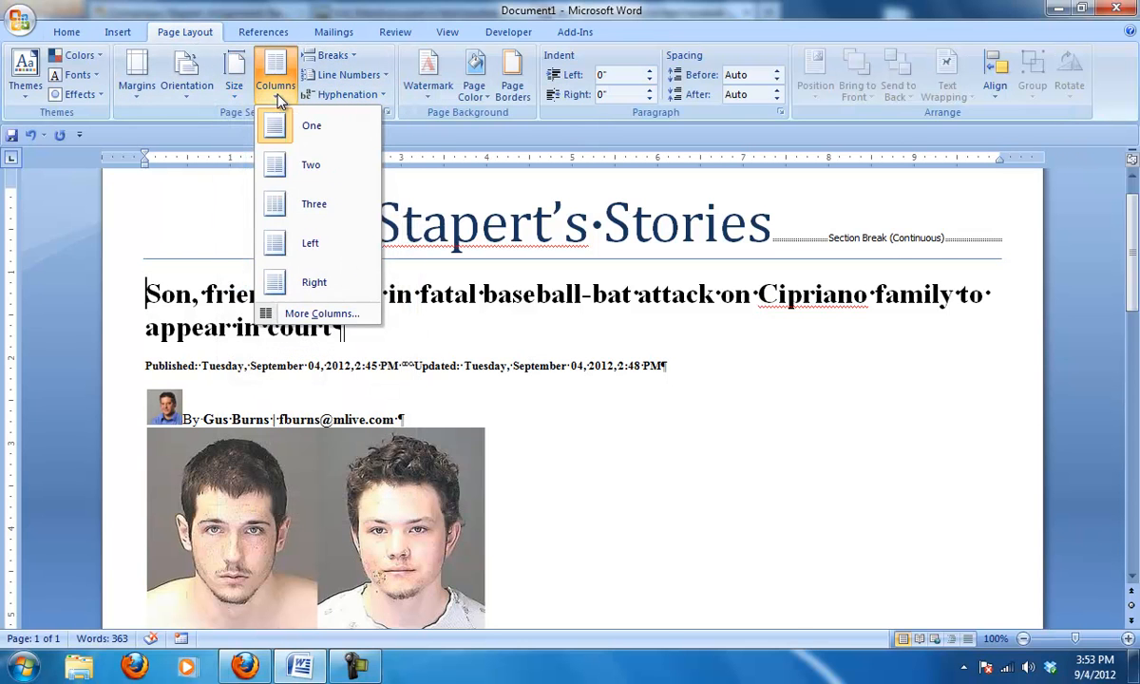
click(311, 203)
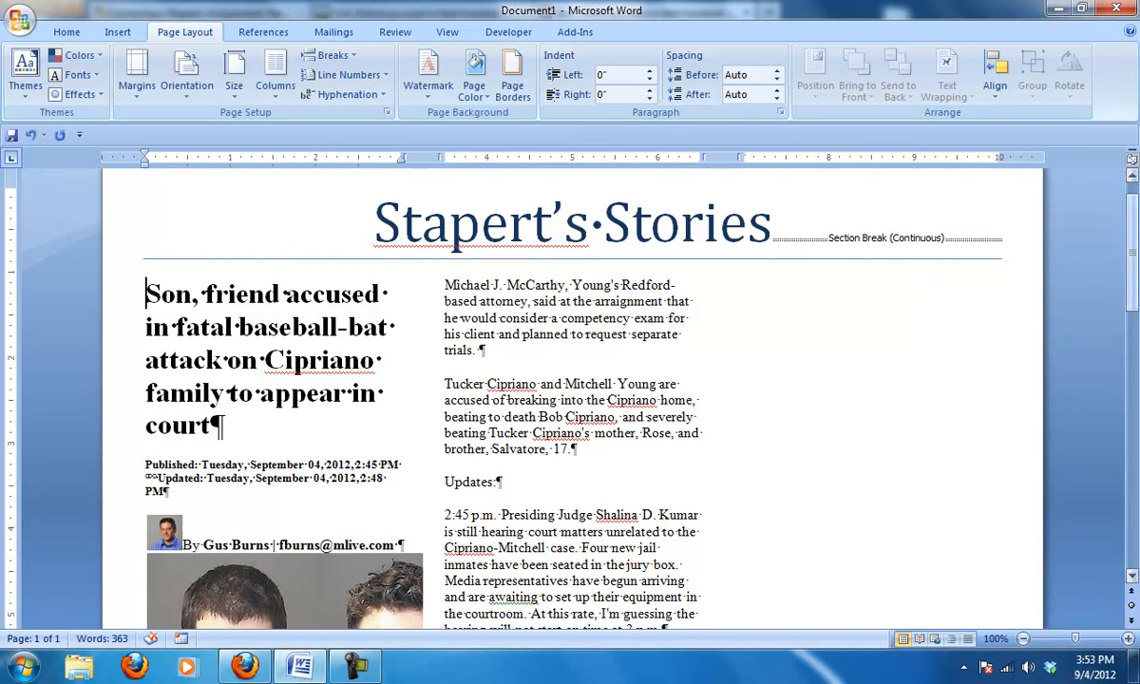
Step: Insert a column break after "baseball bat." and delete the two empty lines at the start of the second column
drag(1137, 264, 1112, 336)
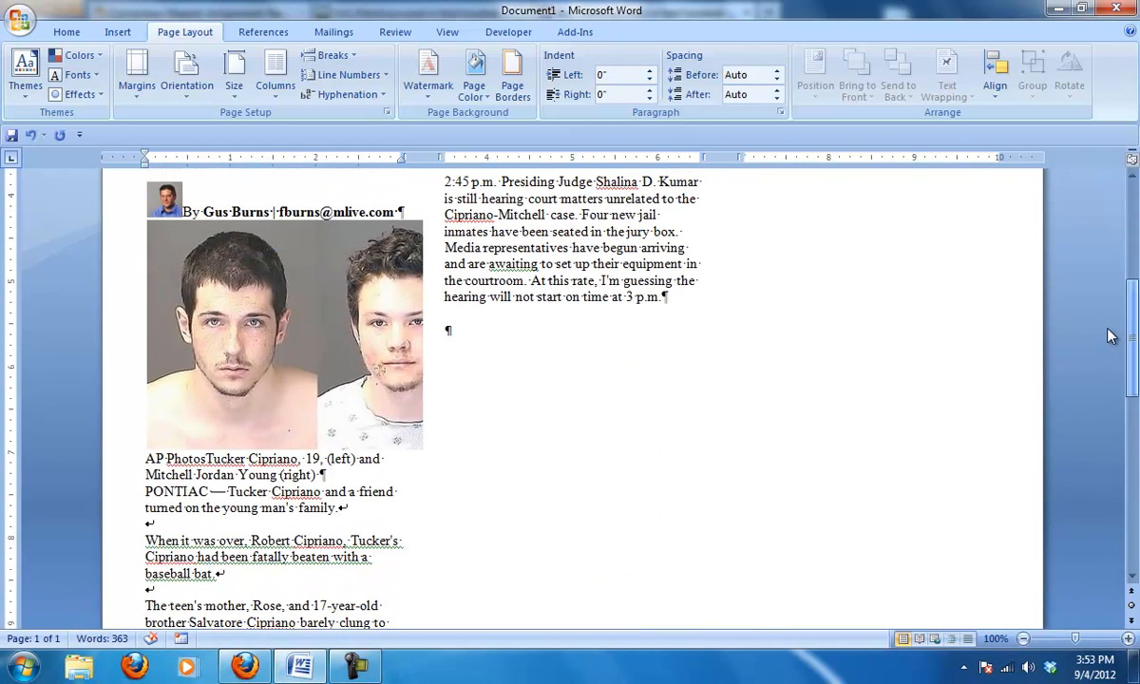
scroll(1043, 327, down, 2)
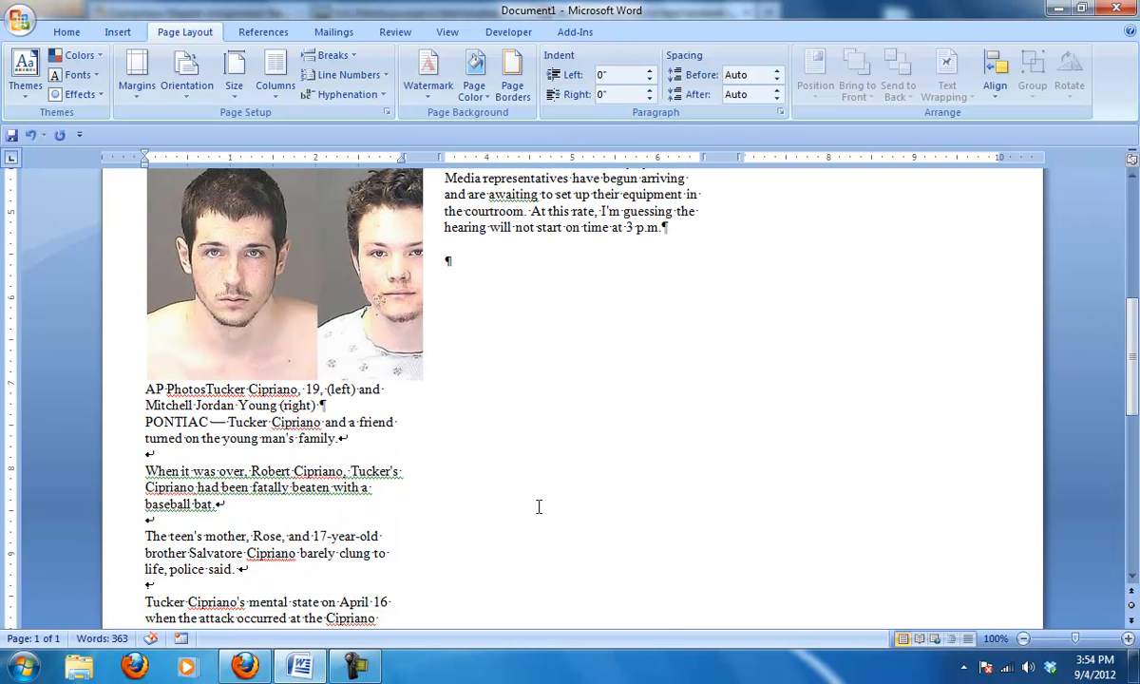
click(220, 511)
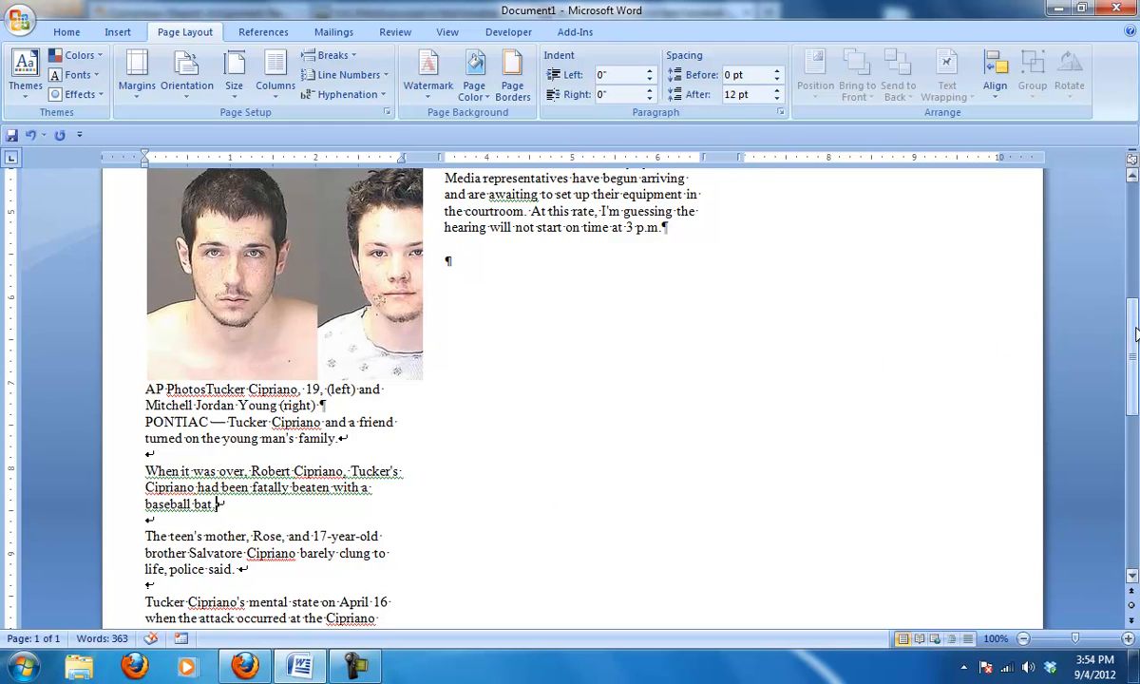
click(338, 55)
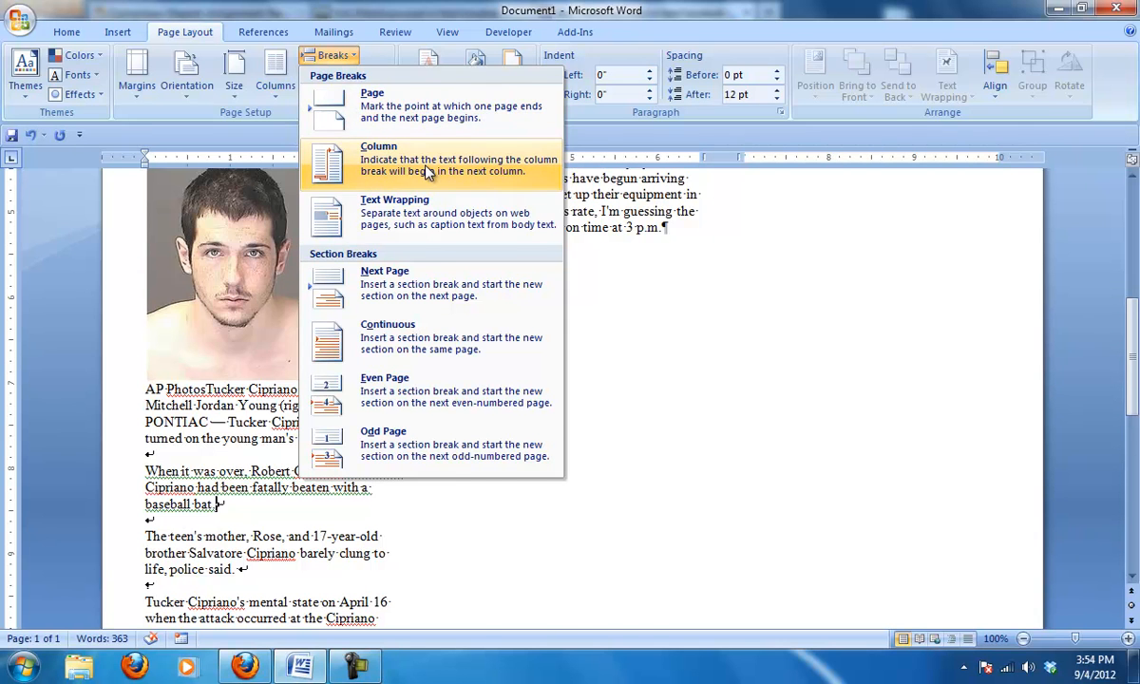
click(398, 154)
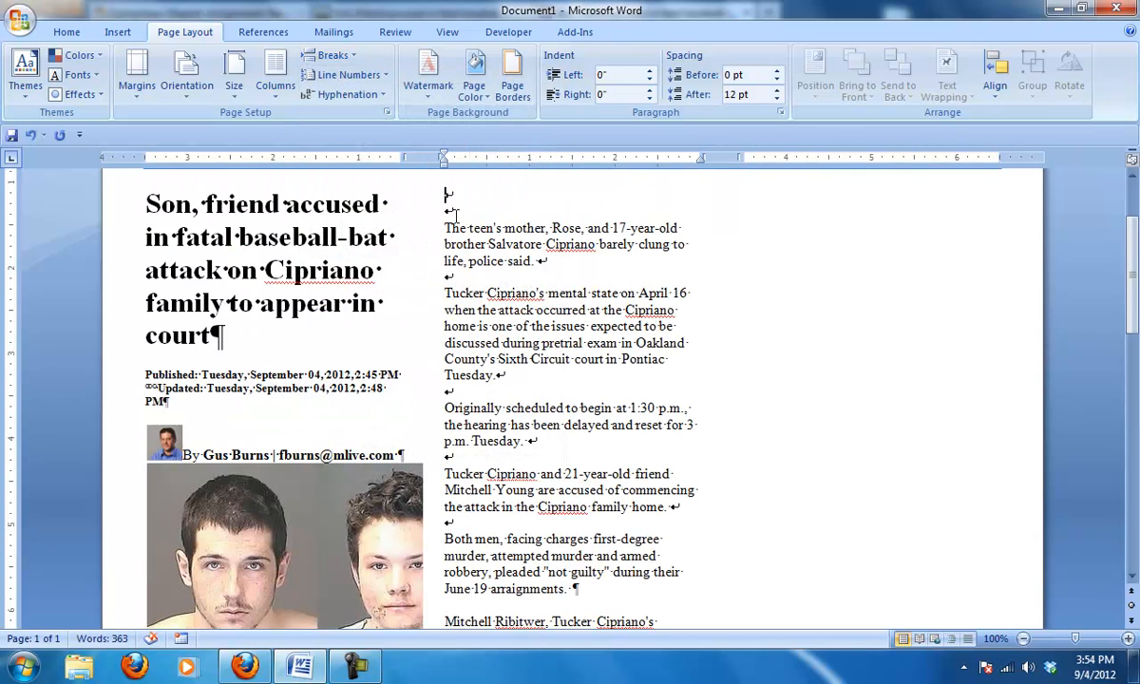
key(Delete)
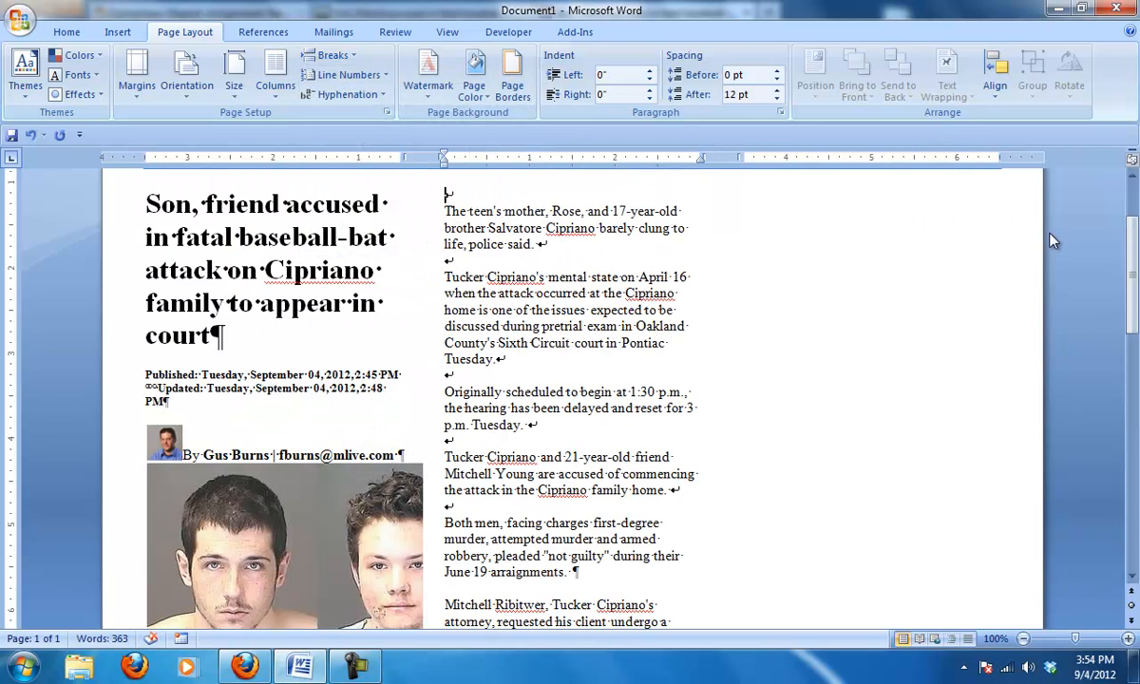
key(Delete)
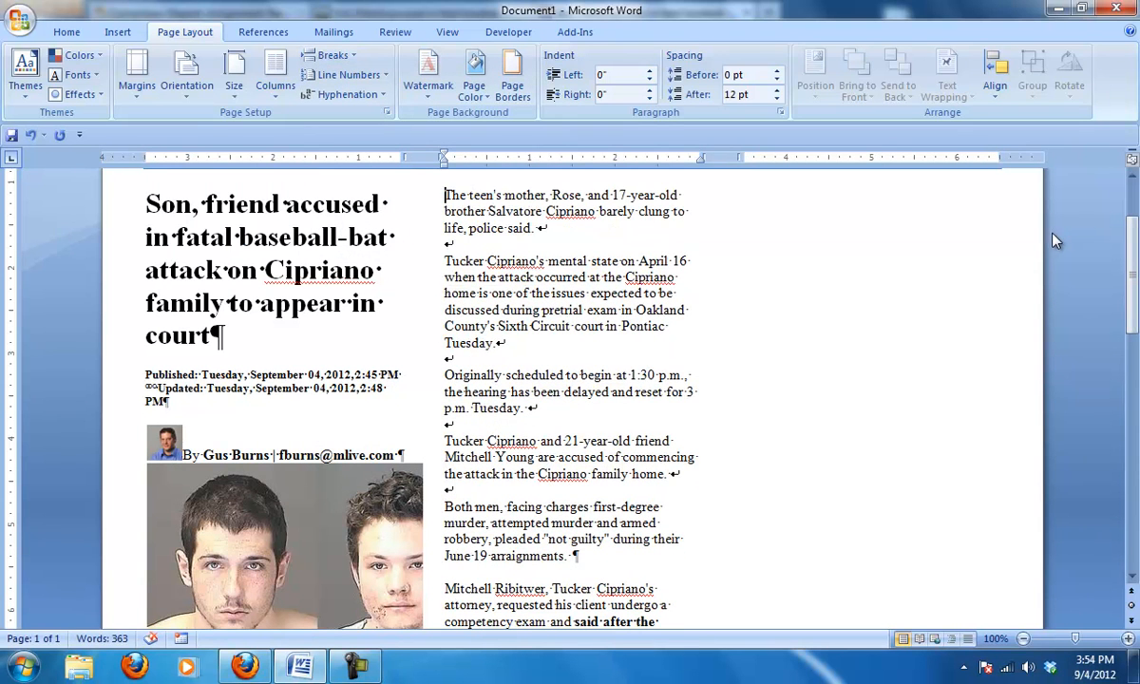
Step: Try a column break after "Redford" in the second column, review the page, and undo the break and the last empty-line deletion
drag(1133, 268, 1136, 357)
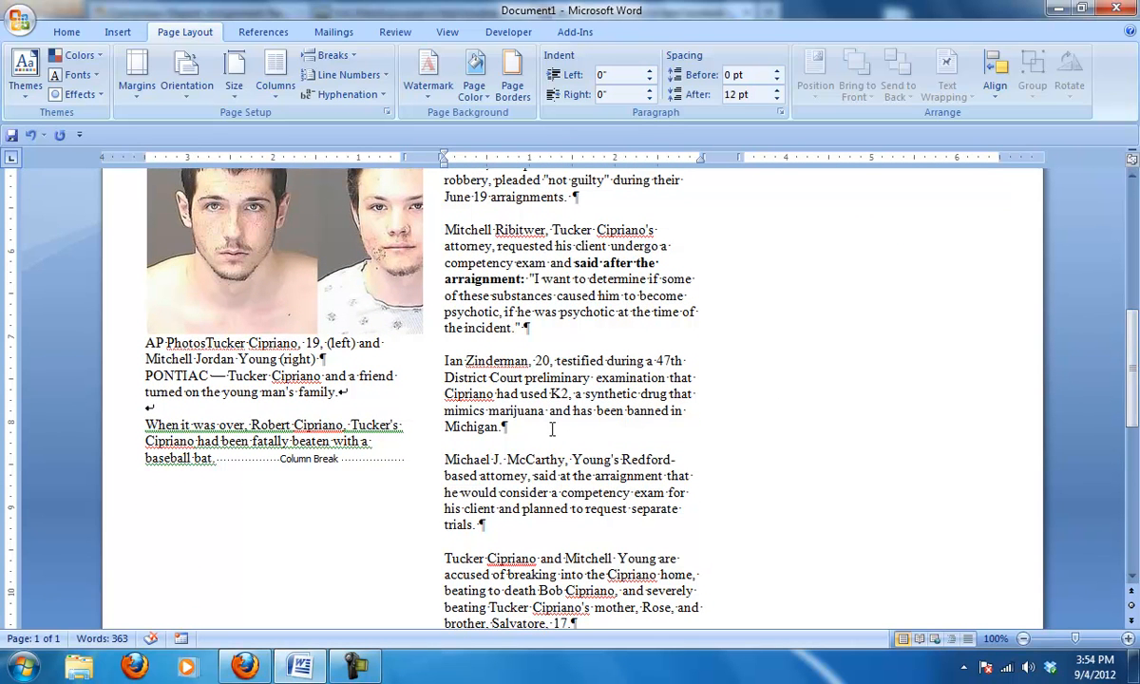
click(674, 459)
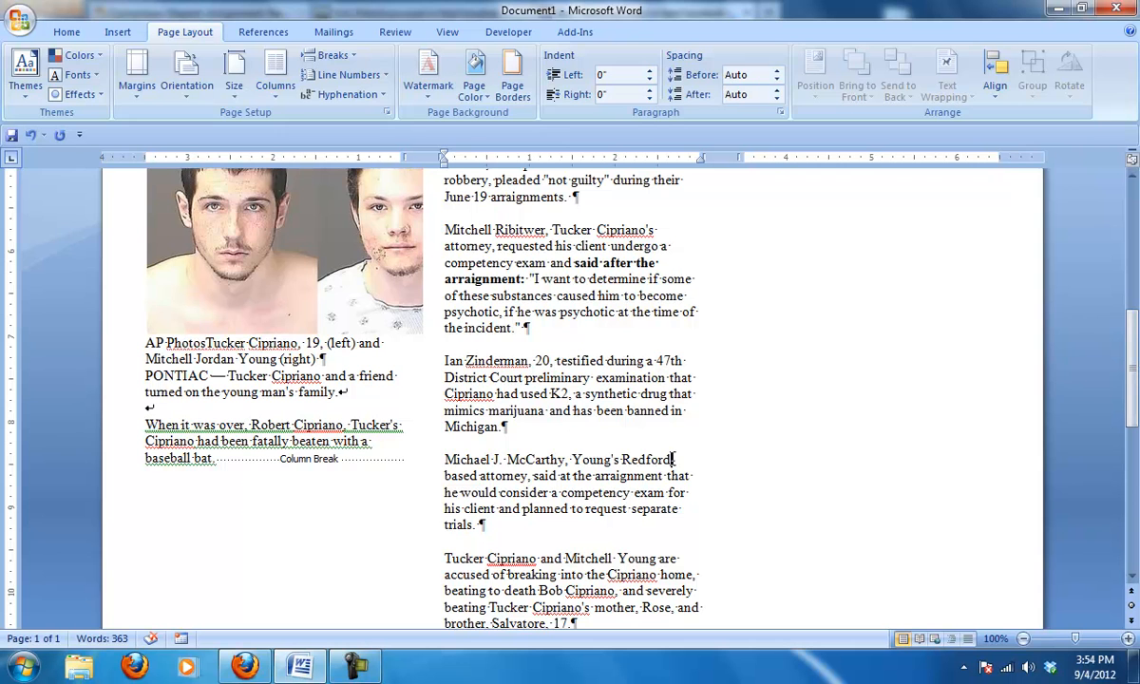
click(350, 60)
click(380, 152)
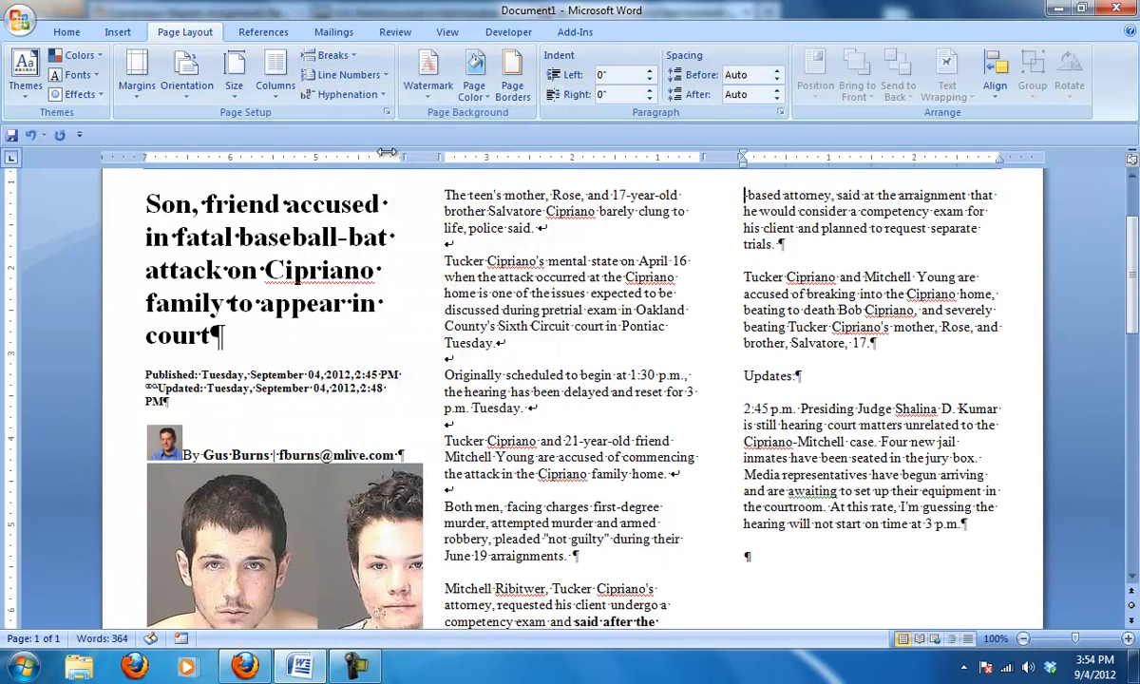
drag(1134, 271, 1104, 245)
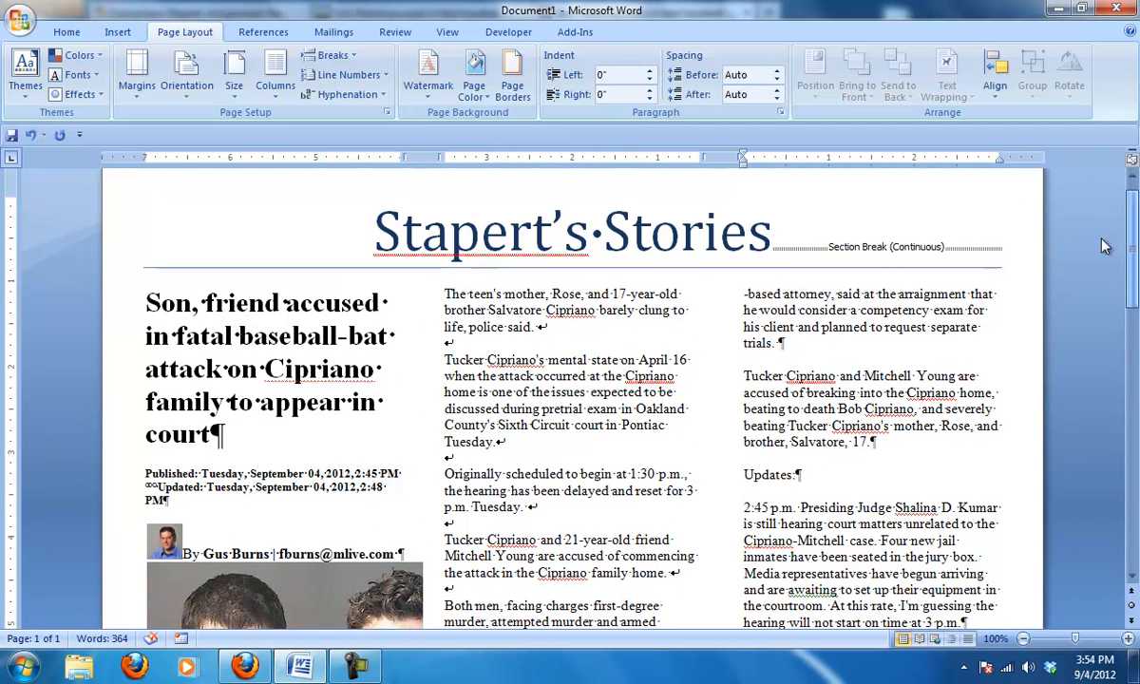
drag(1104, 246, 1107, 307)
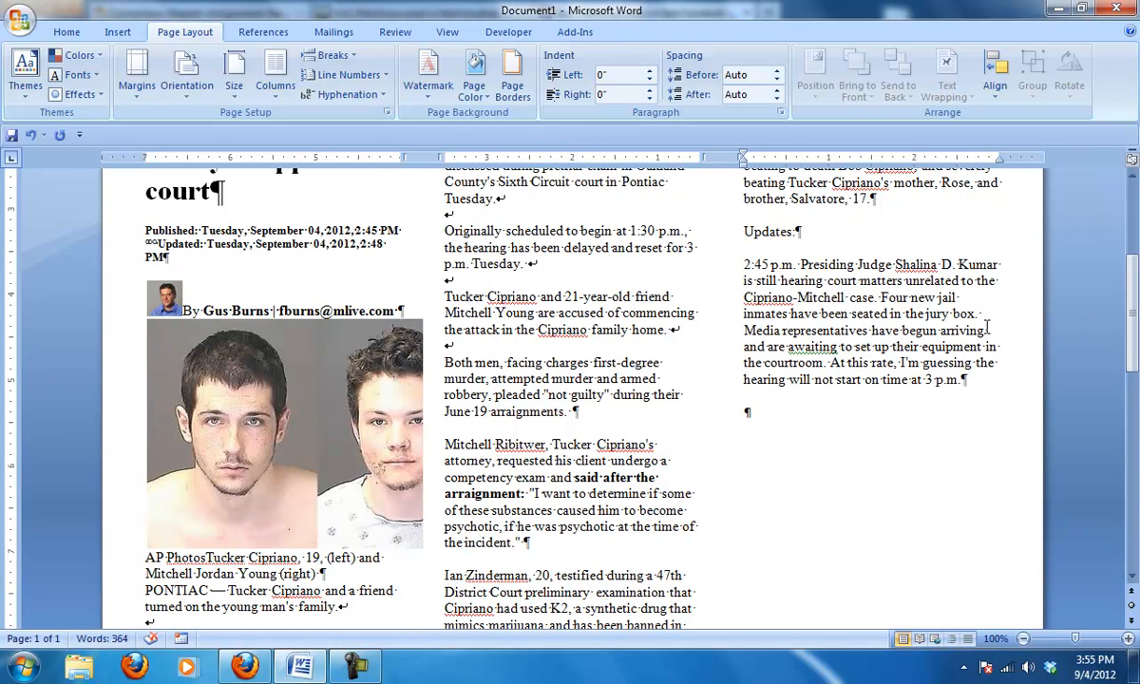
key(ctrl+z)
key(ctrl+z)
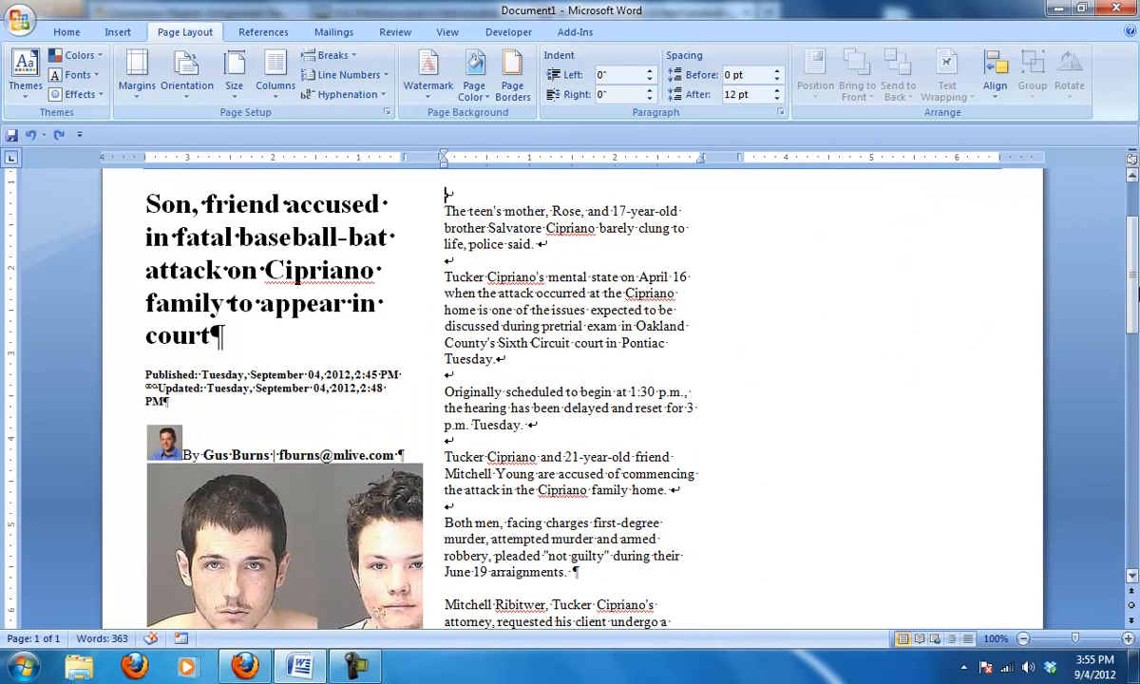
Step: Set the large two-man photo's text wrapping to Square and move it below the line "turned on the young man's family."
drag(1133, 258, 1134, 325)
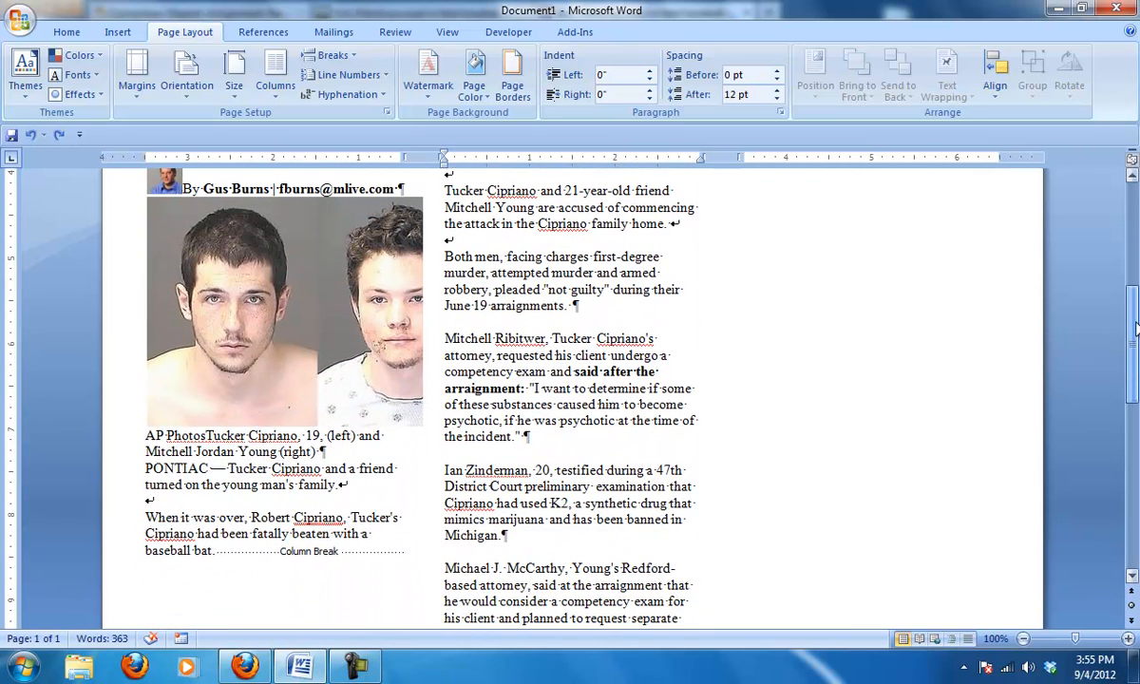
click(398, 300)
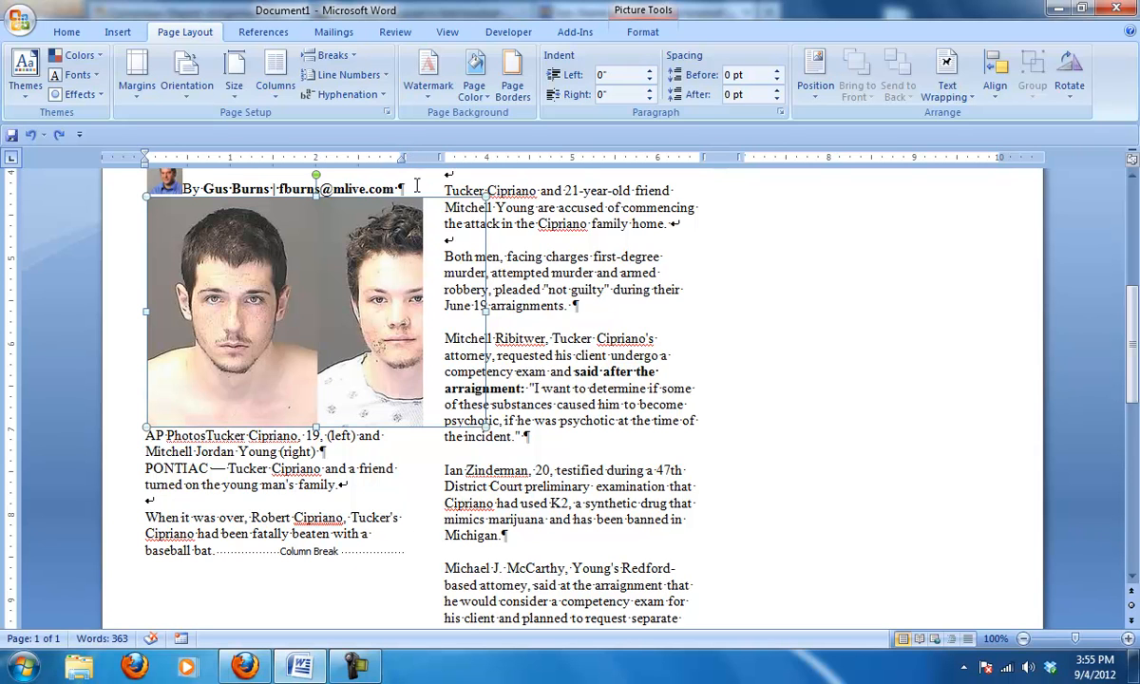
right_click(302, 277)
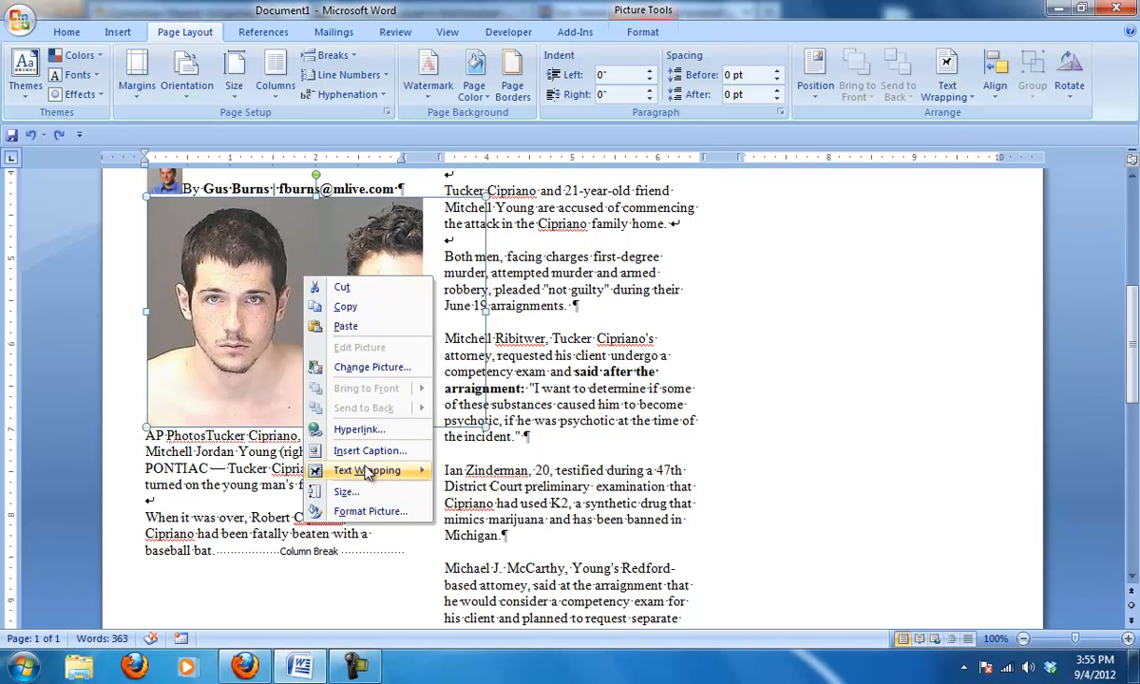
mouse_move(367, 473)
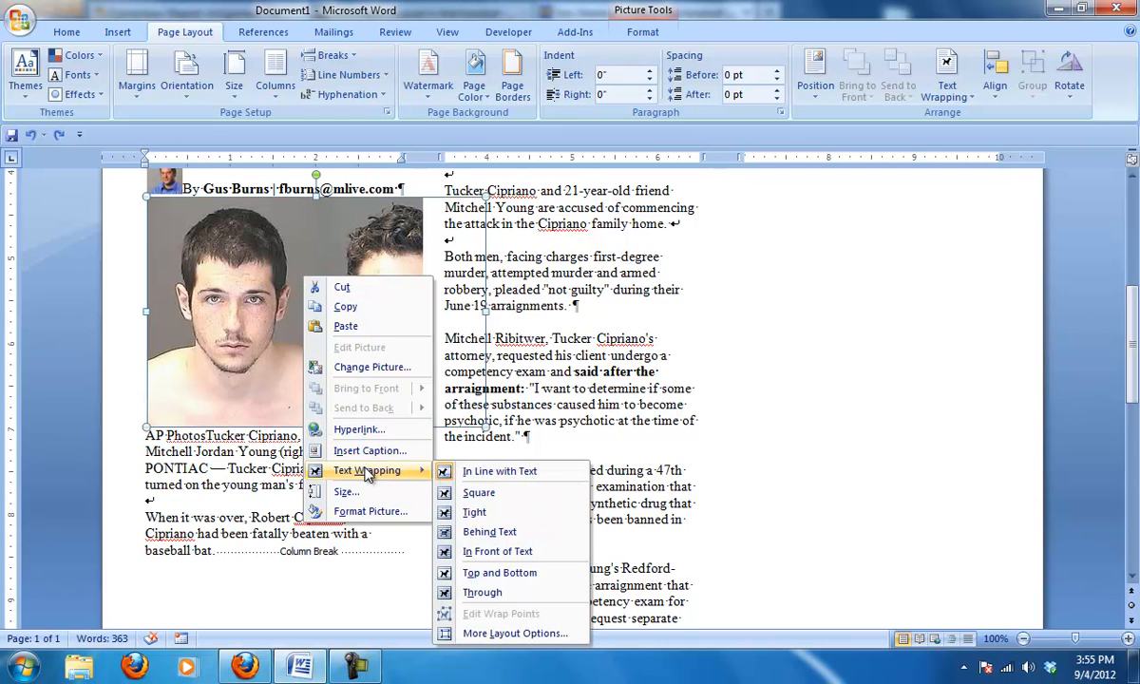
click(502, 494)
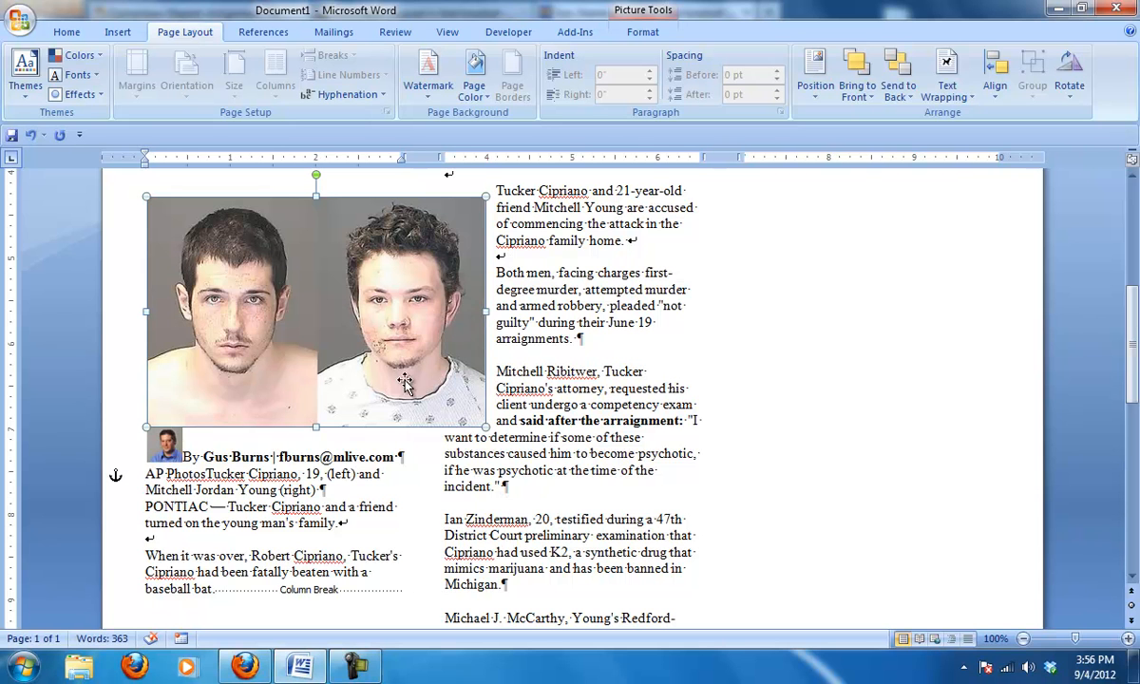
drag(403, 315, 402, 399)
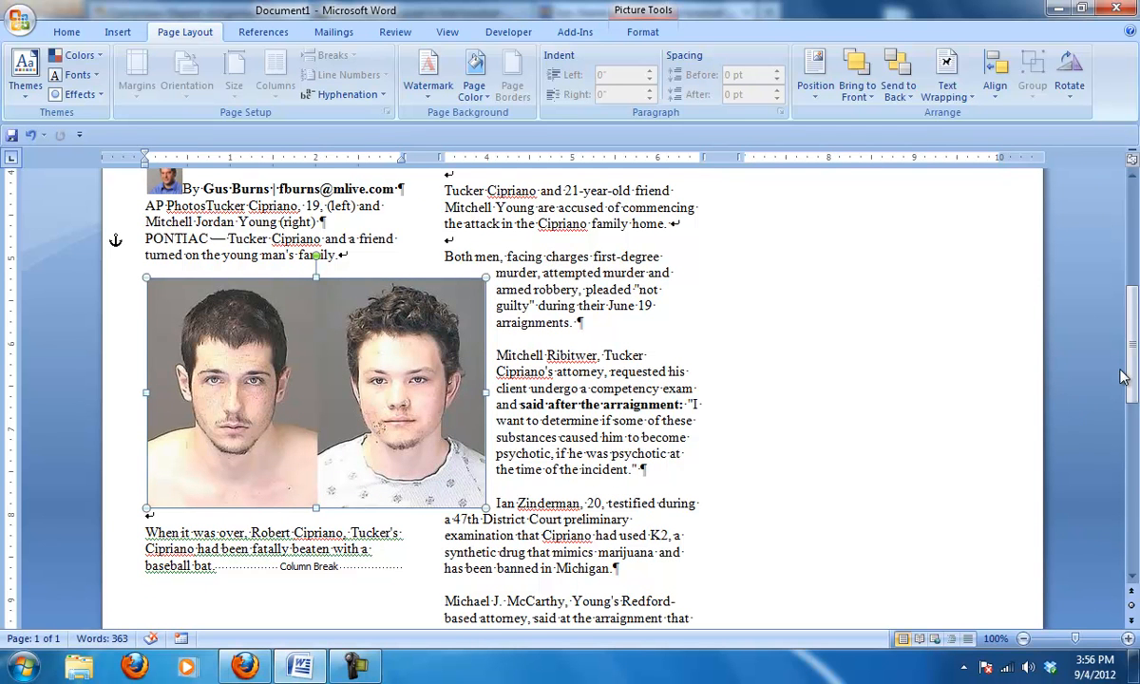
drag(1134, 369, 1114, 386)
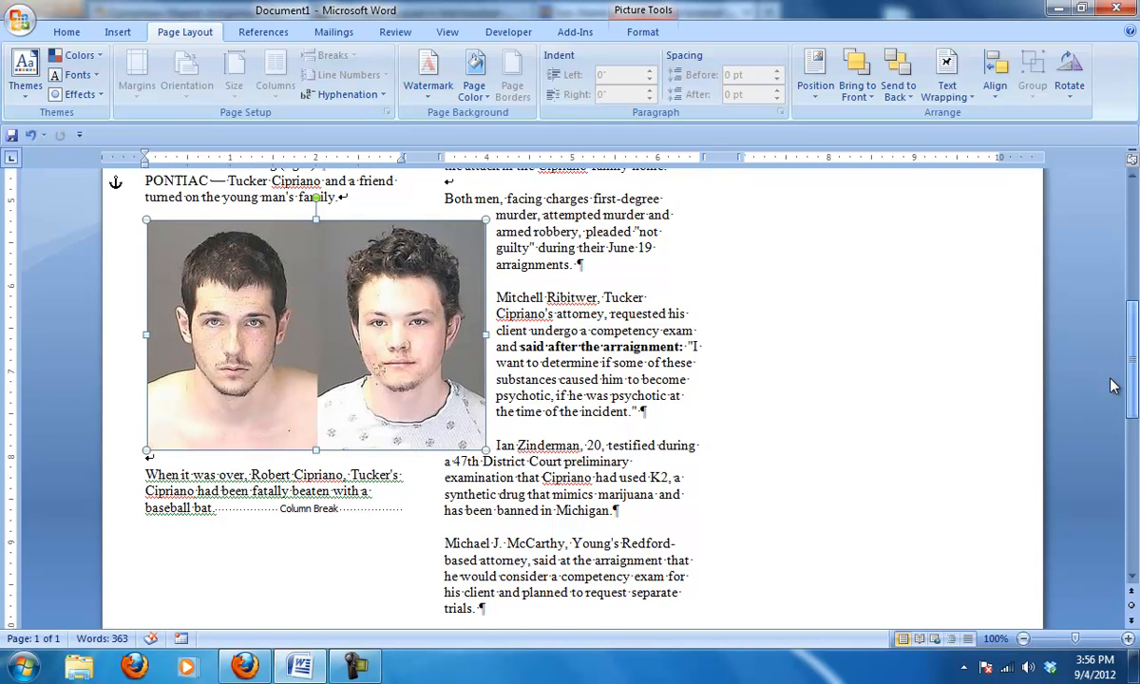
Step: Switch to the Moodle assignment in Firefox and highlight the requirement "Multiple stories with hyperlinks to source"
key(alt+Tab)
drag(210, 413, 444, 416)
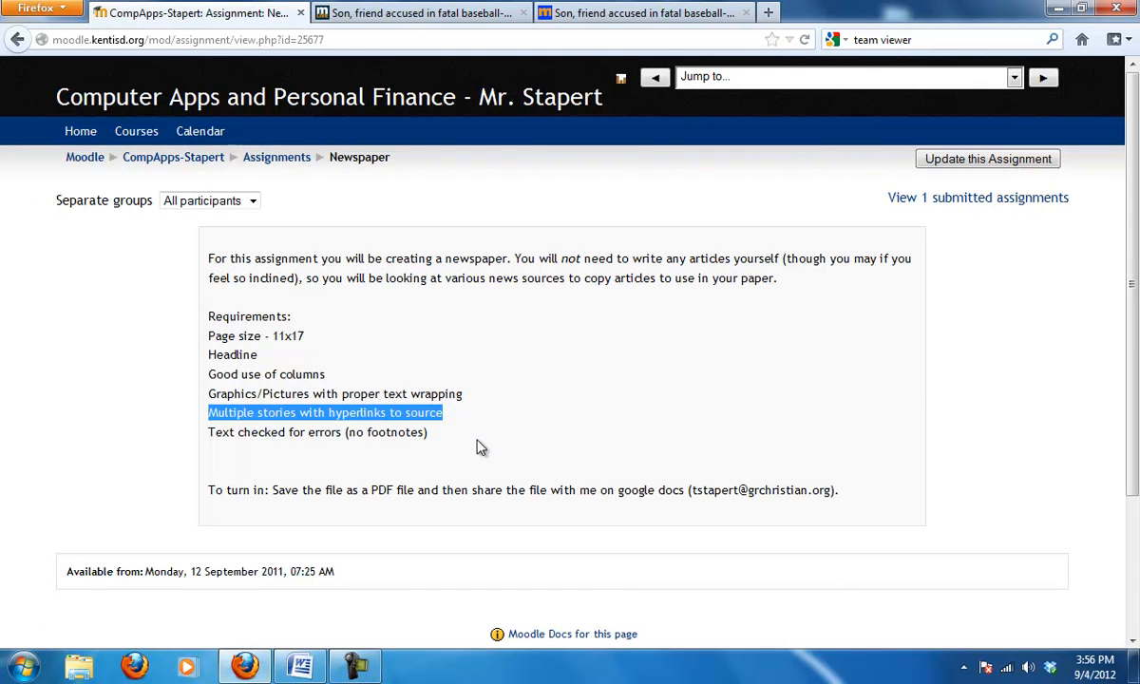
Step: Switch back to the Word document and review the article's layout around the large photo at 70% zoom
key(alt+Tab)
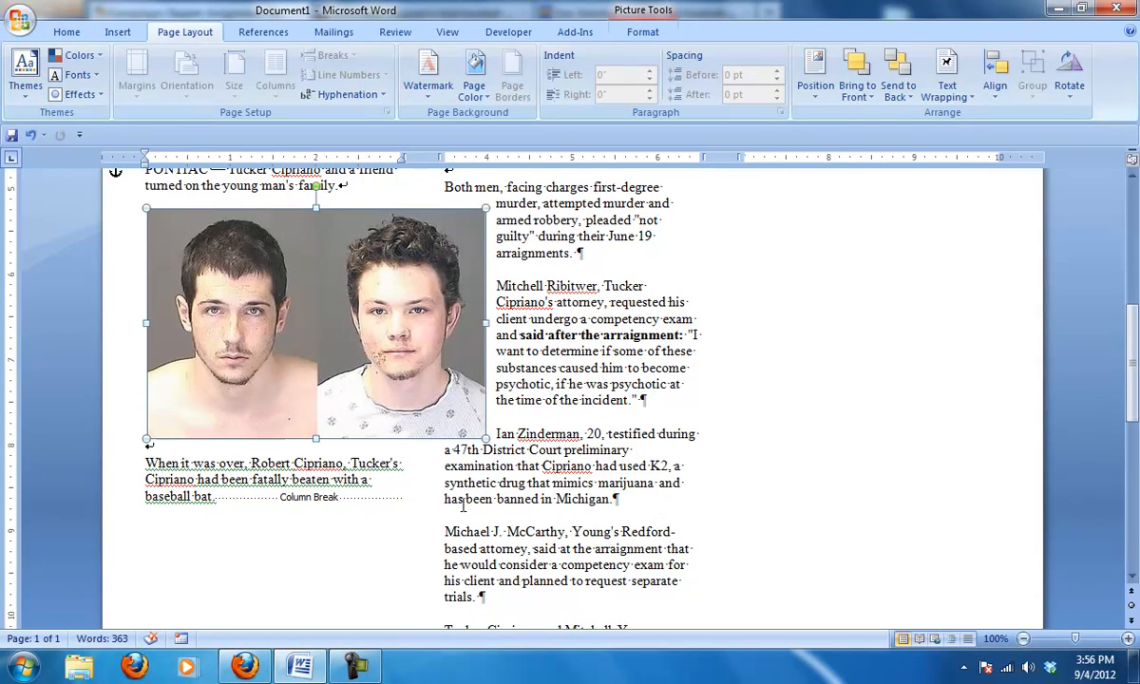
scroll(1098, 299, up, 7)
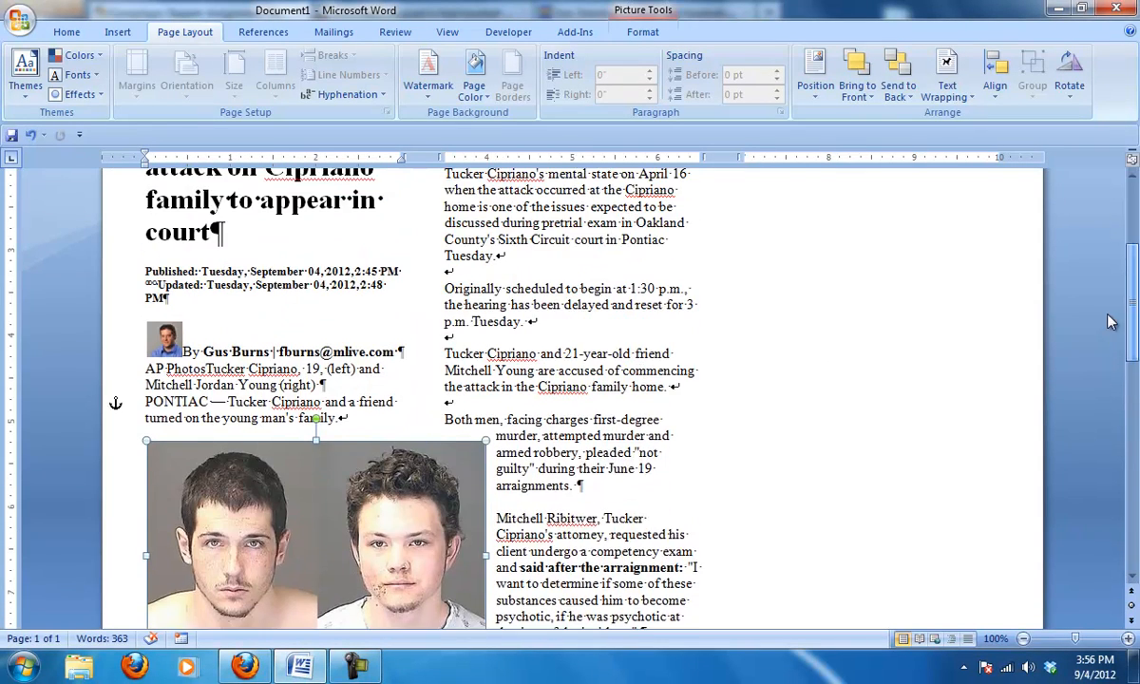
scroll(1097, 299, down, 5)
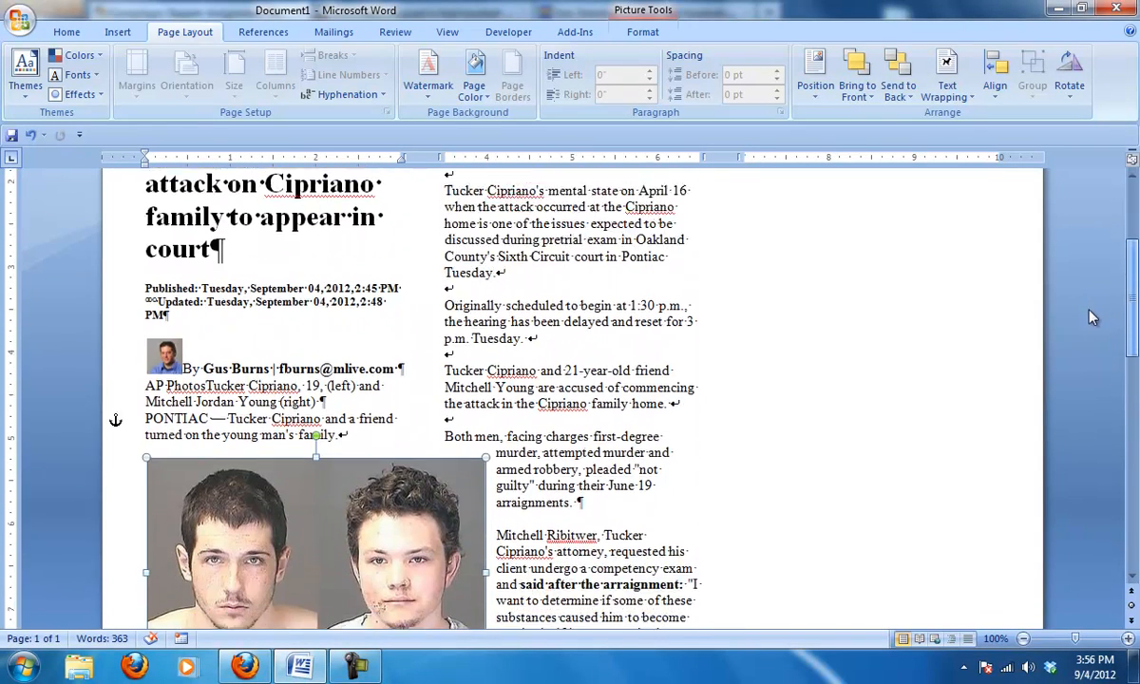
drag(1085, 357, 1086, 359)
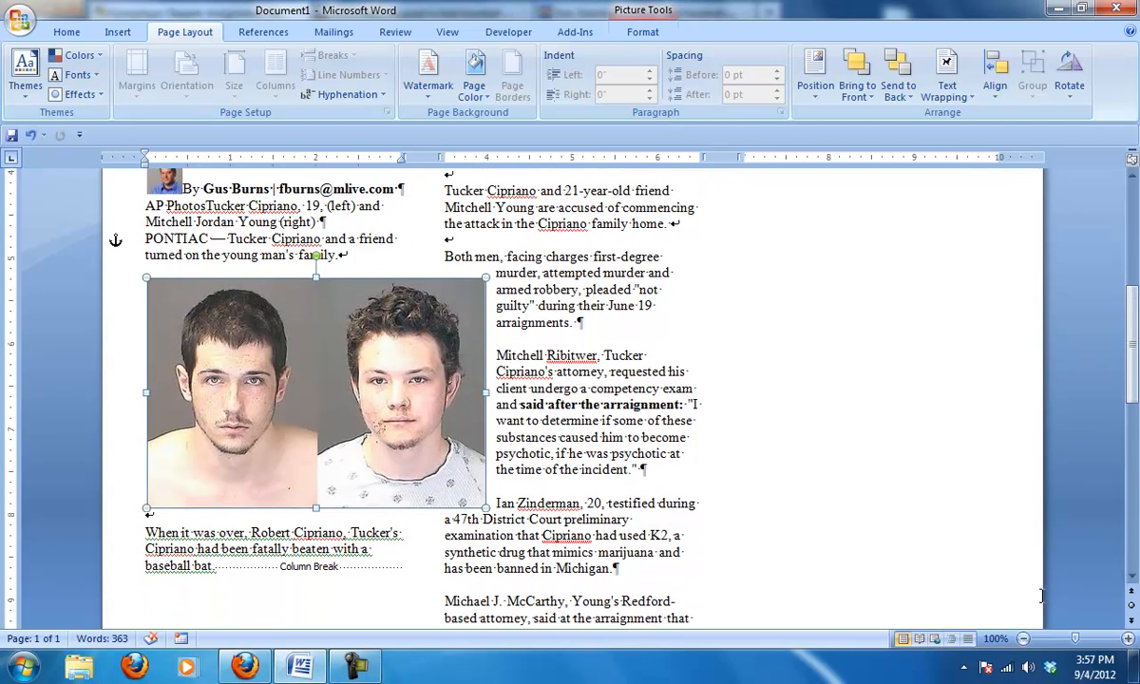
click(1022, 640)
click(1023, 639)
click(1023, 639)
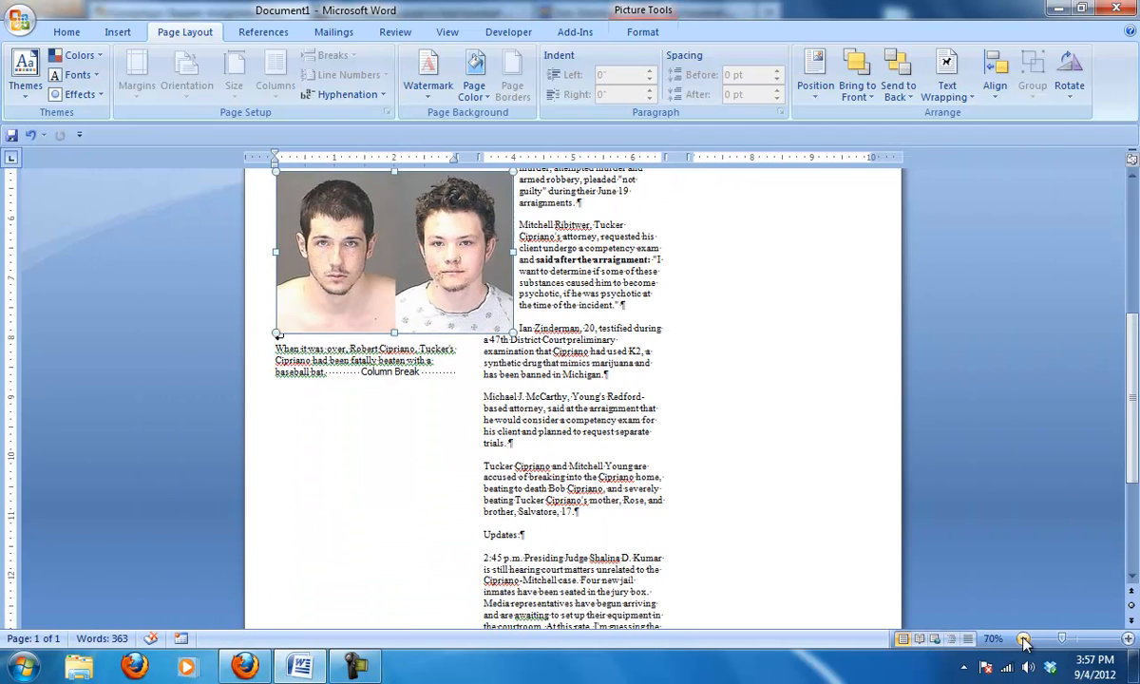
scroll(1108, 320, up, 6)
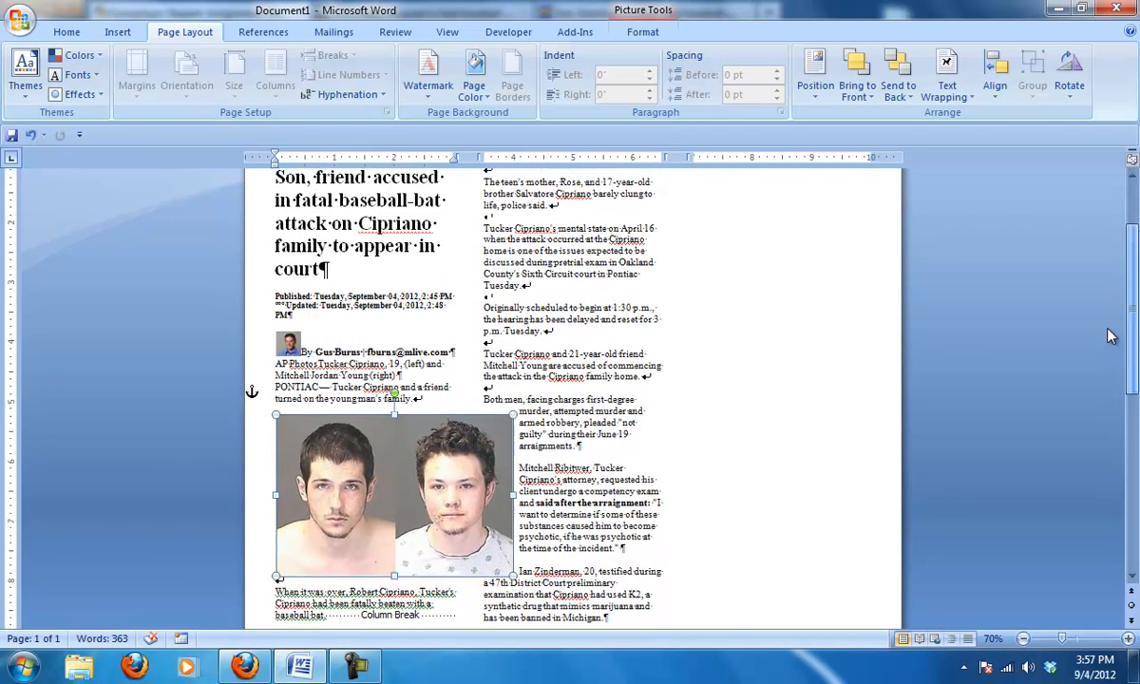
scroll(1107, 320, down, 3)
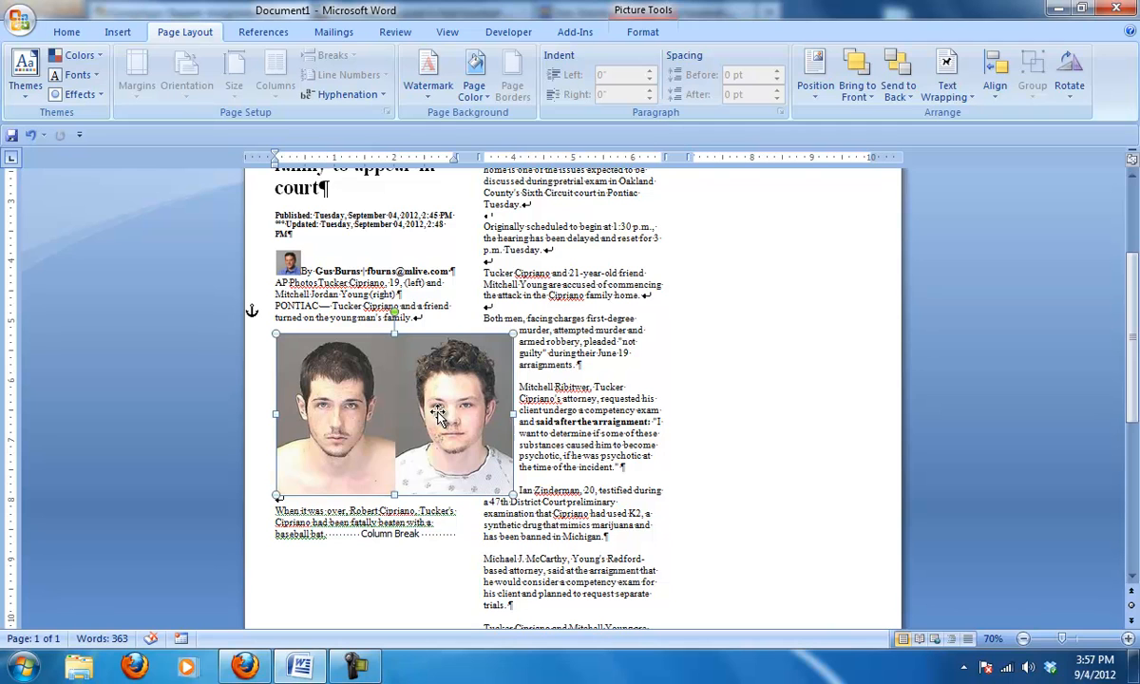
Step: Add "Continued on B9" after "banned in Michigan." in the second column and delete the rest of the article below it
click(606, 539)
text(Continued on)
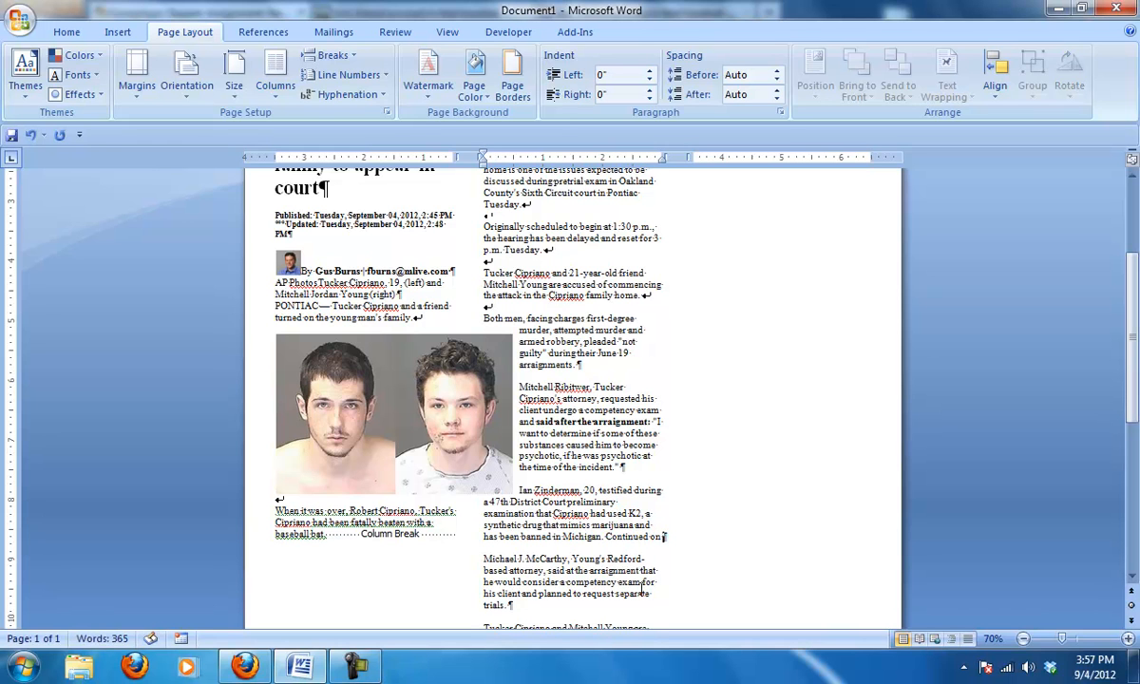
text(B6)
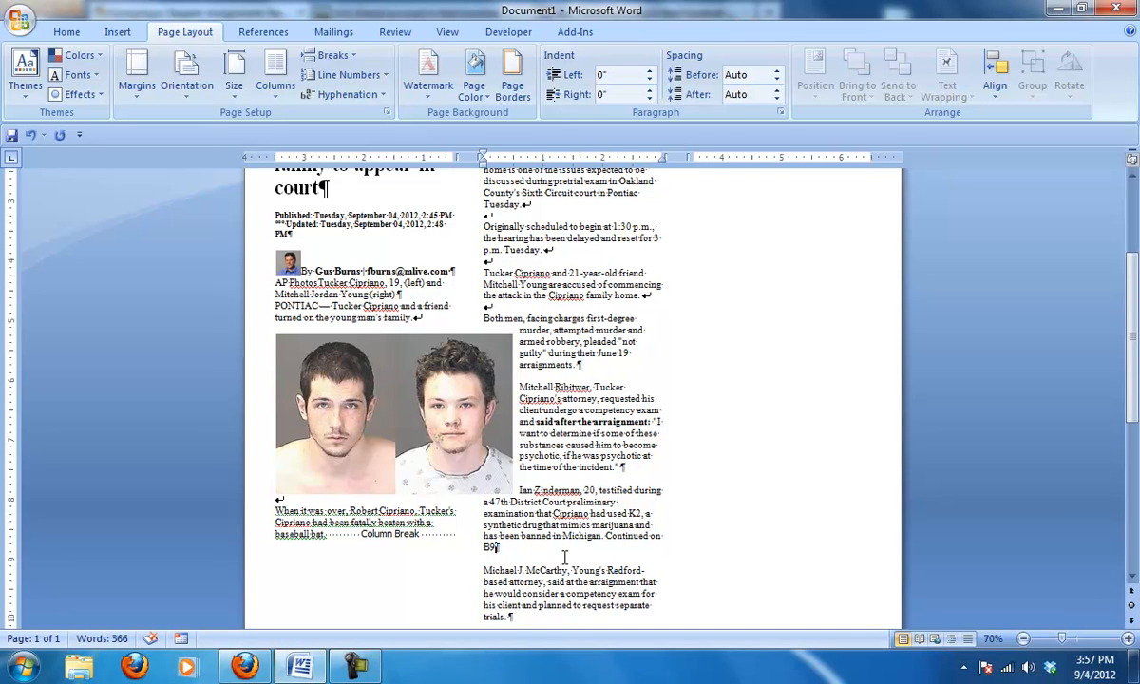
drag(494, 550, 573, 613)
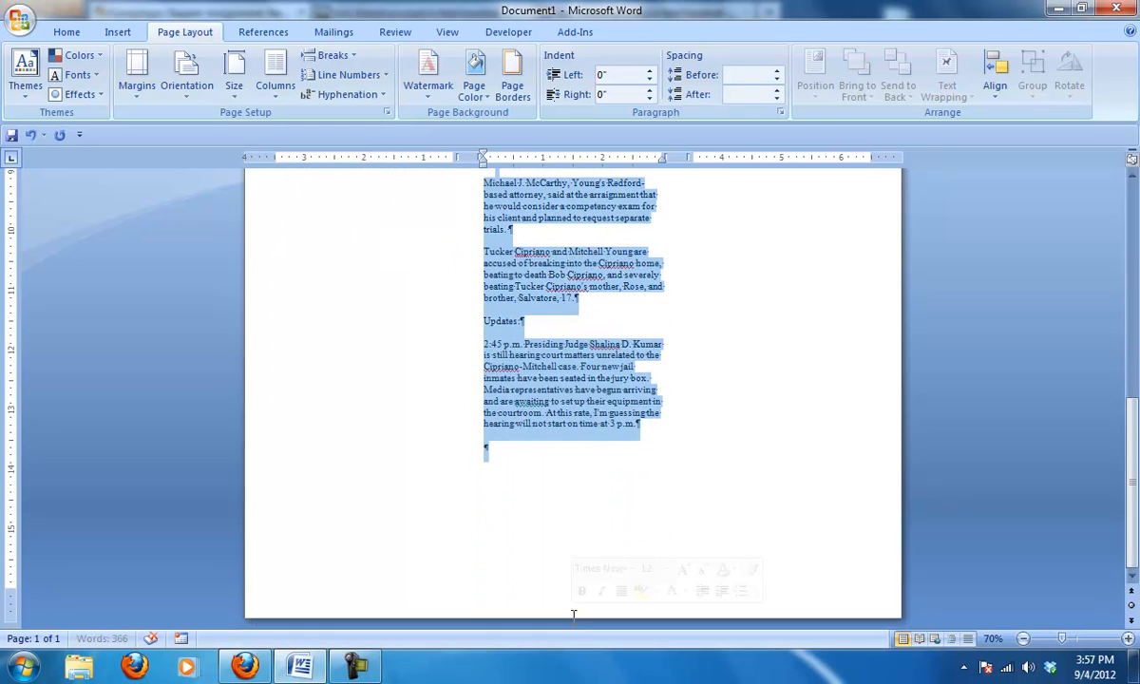
key(Delete)
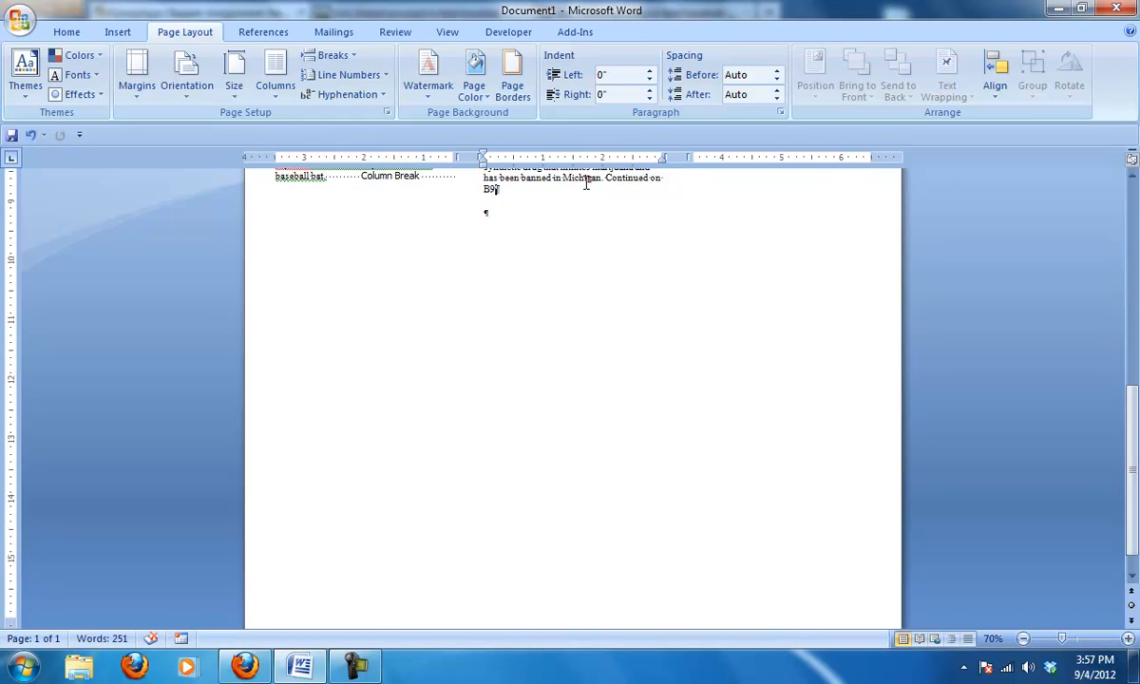
Step: Shorten the continuation note at the end of the article to "Continued B9" so it fits on one line
drag(657, 185, 664, 188)
key(BackSpace)
key(BackSpace)
key(BackSpace)
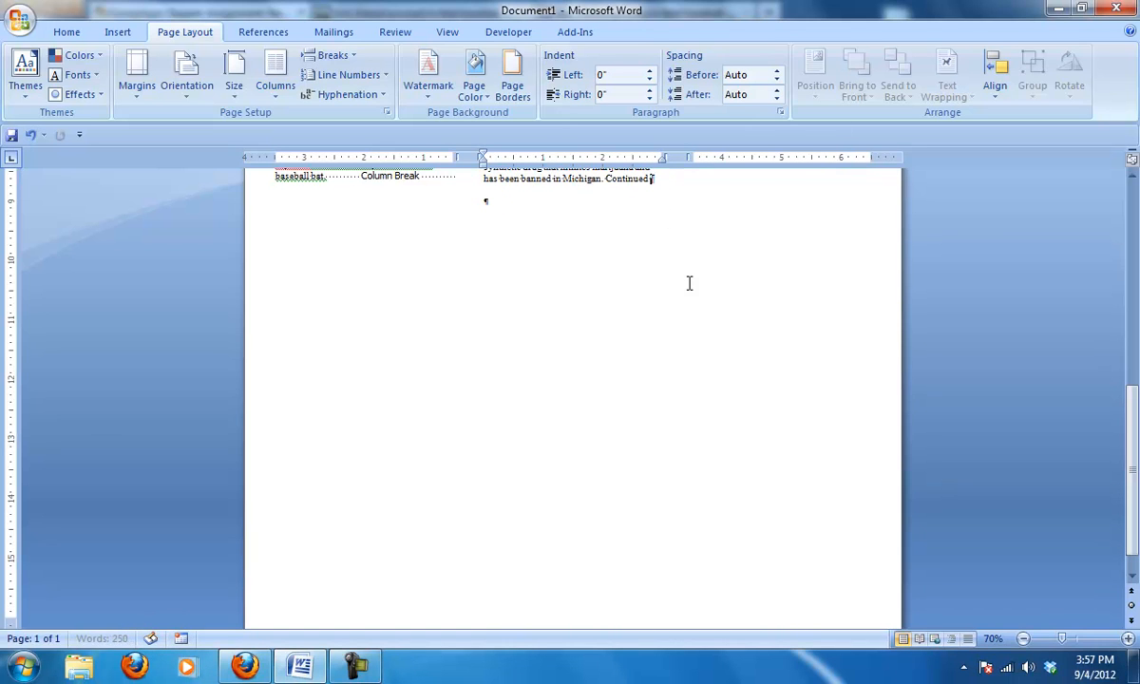
text(B9)
Step: Select "Continued B9", then switch to Firefox and copy the web address of the mlive.com baseball-bat article
drag(608, 184, 661, 185)
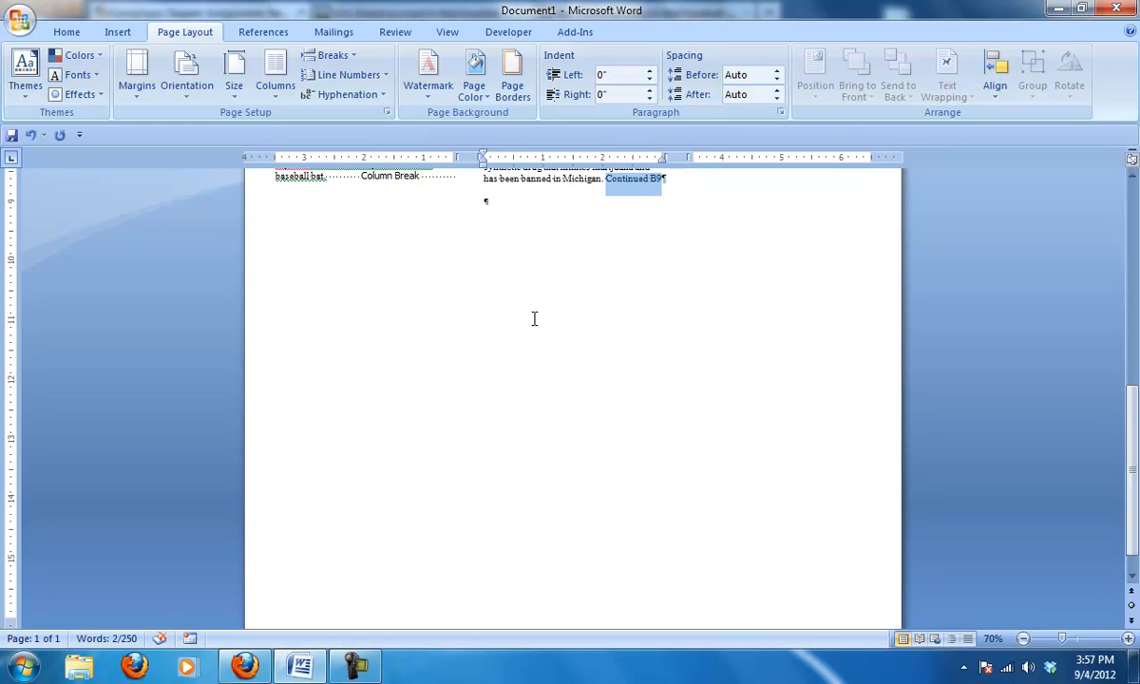
scroll(1117, 286, up, 10)
scroll(1117, 286, down, 1)
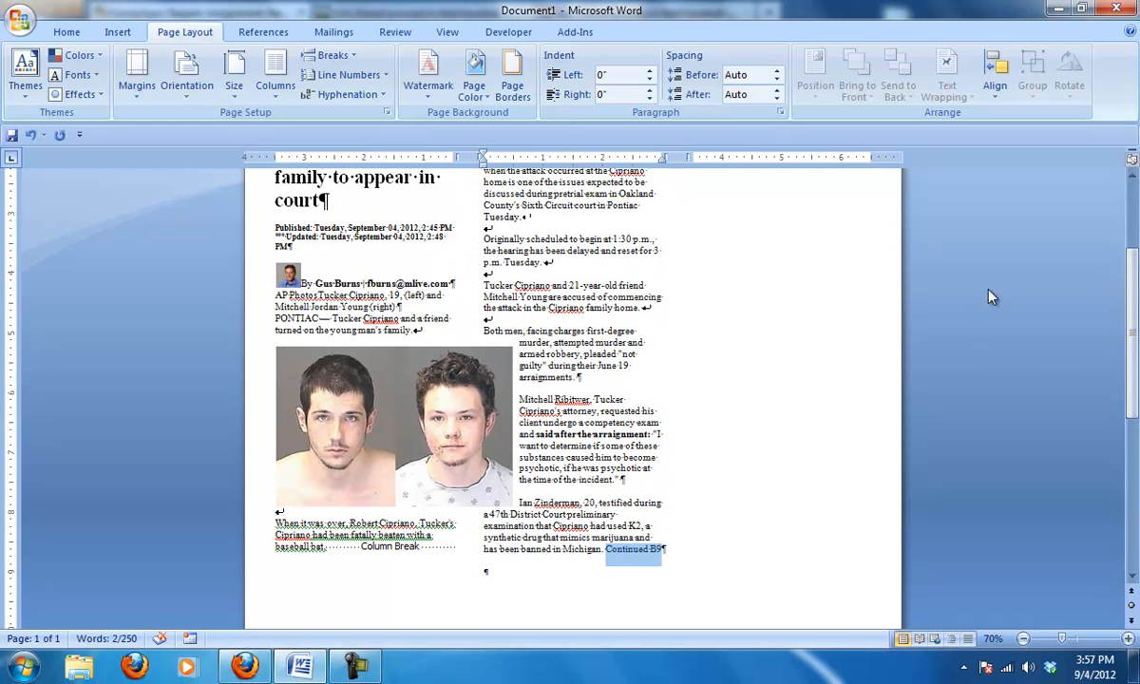
key(alt+Tab)
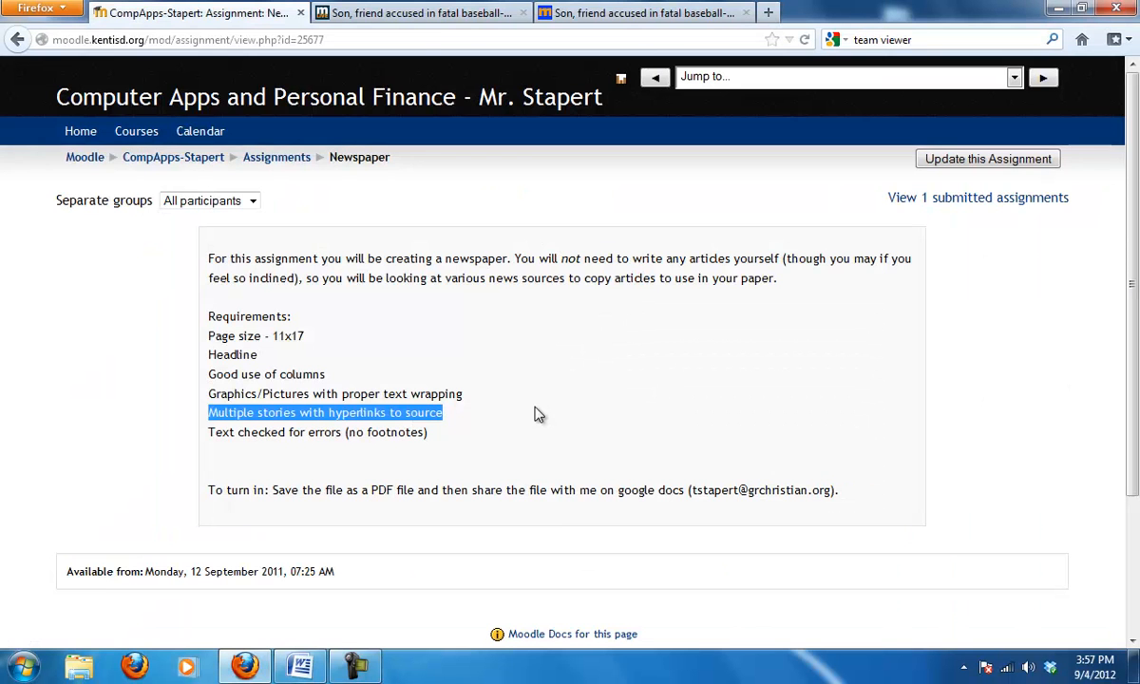
click(403, 14)
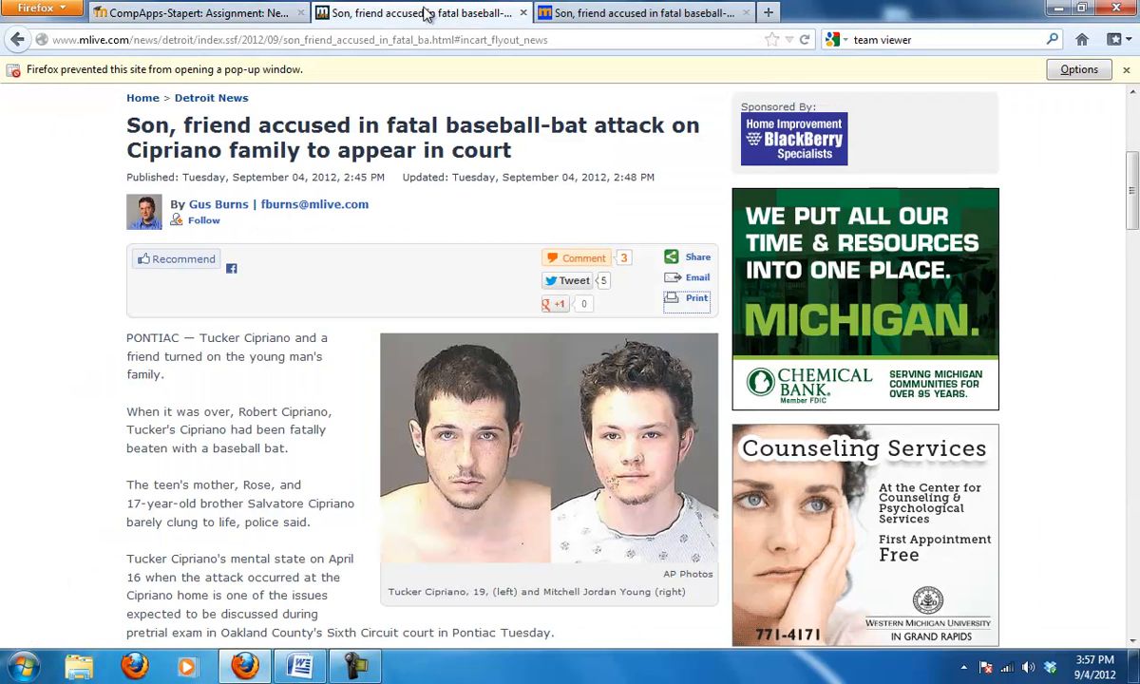
click(370, 39)
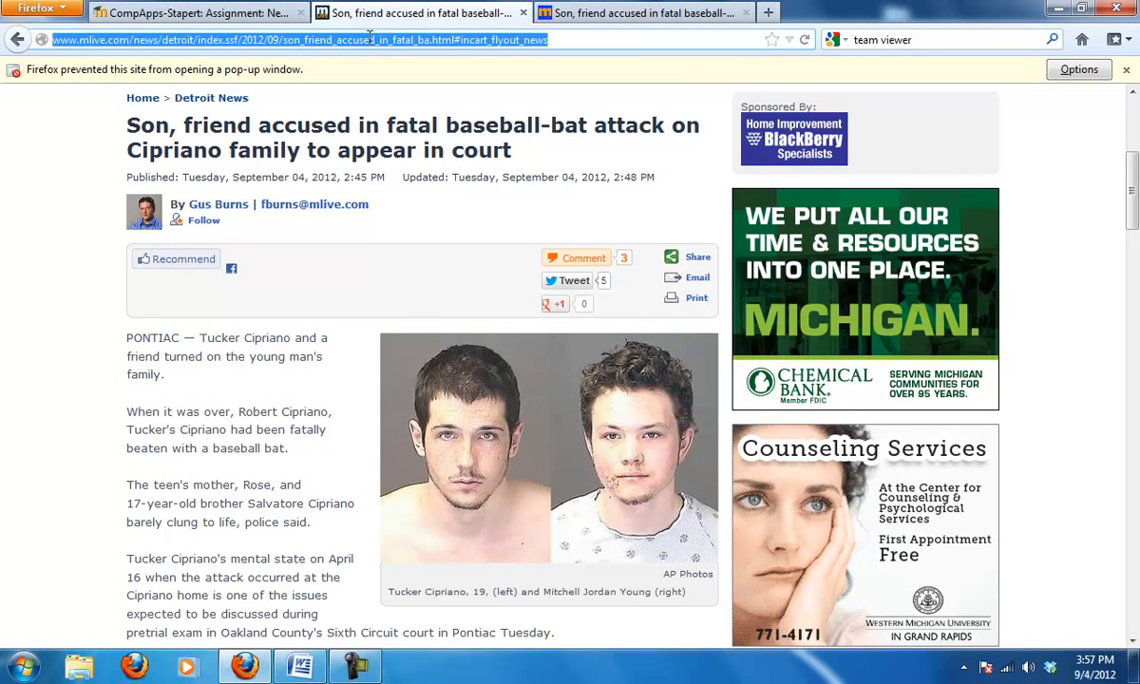
Step: Back in Word, hyperlink "Continued B9" to the copied mlive.com article address and follow the link to test it
key(alt+Tab)
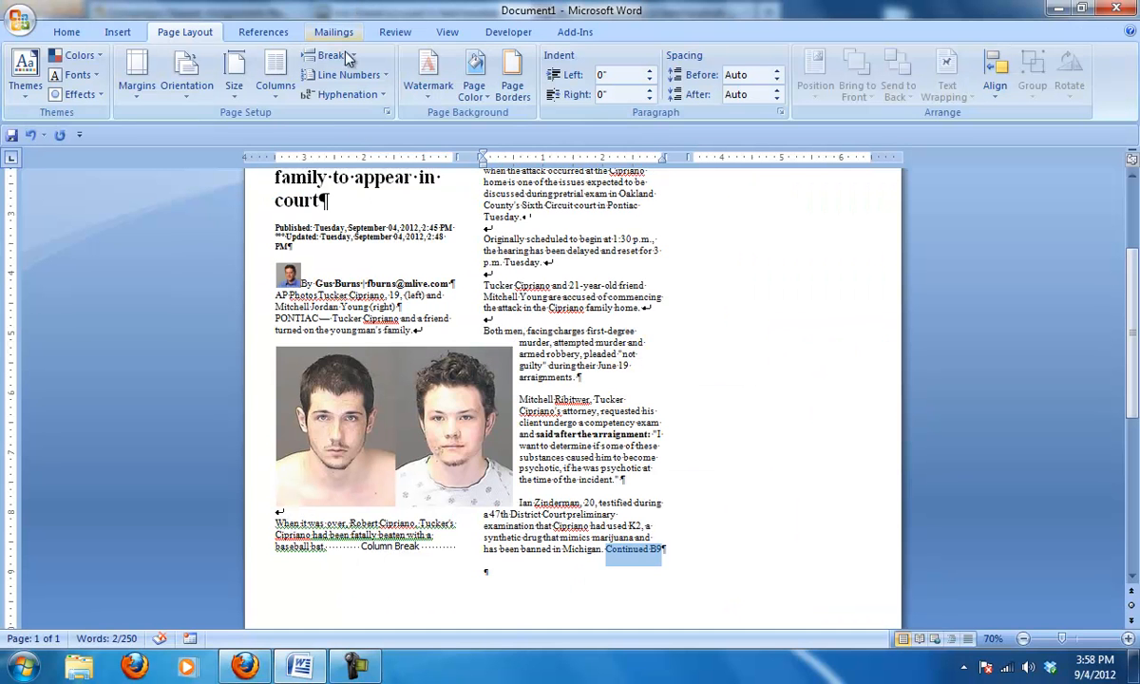
click(118, 30)
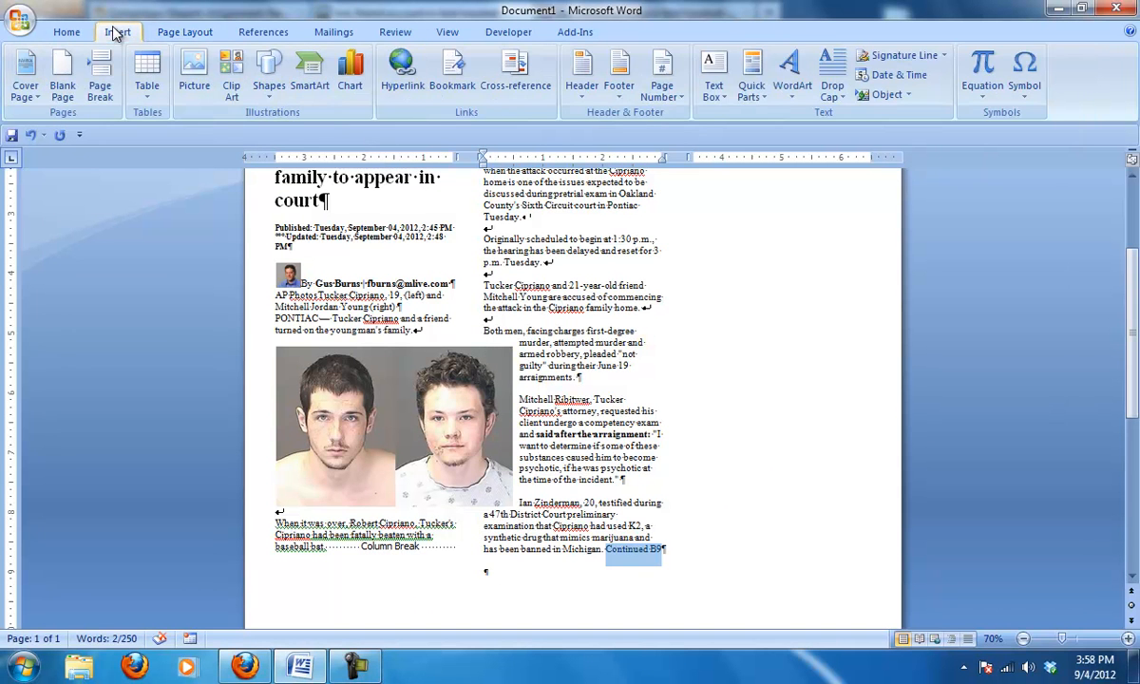
click(402, 85)
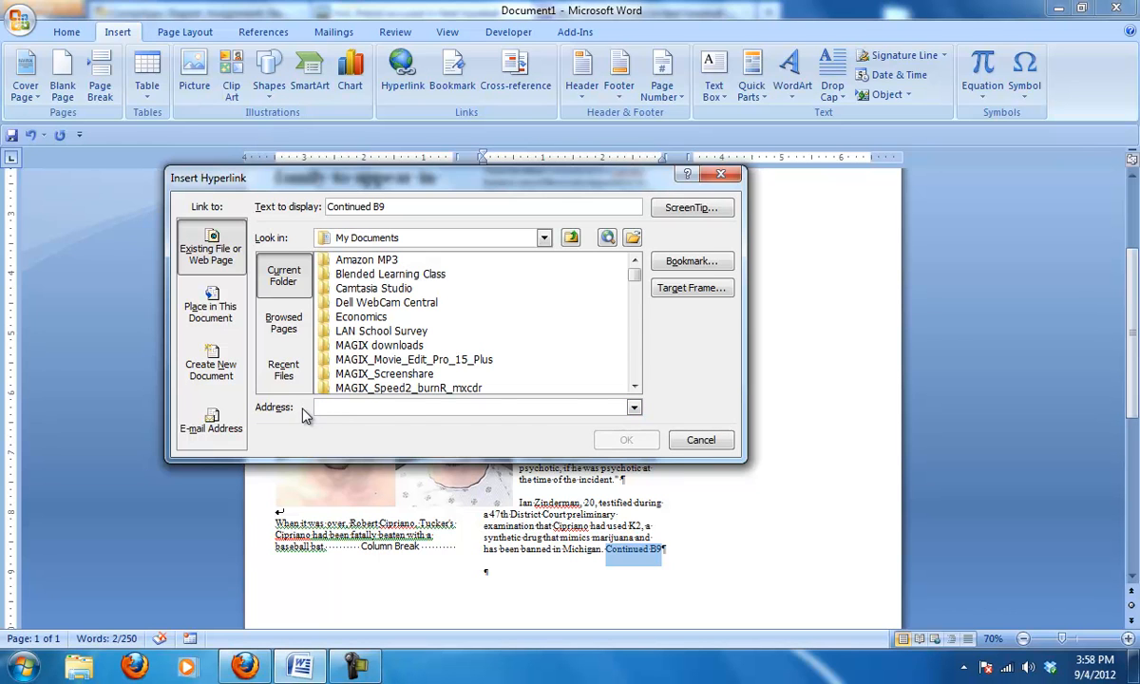
key(ctrl+v)
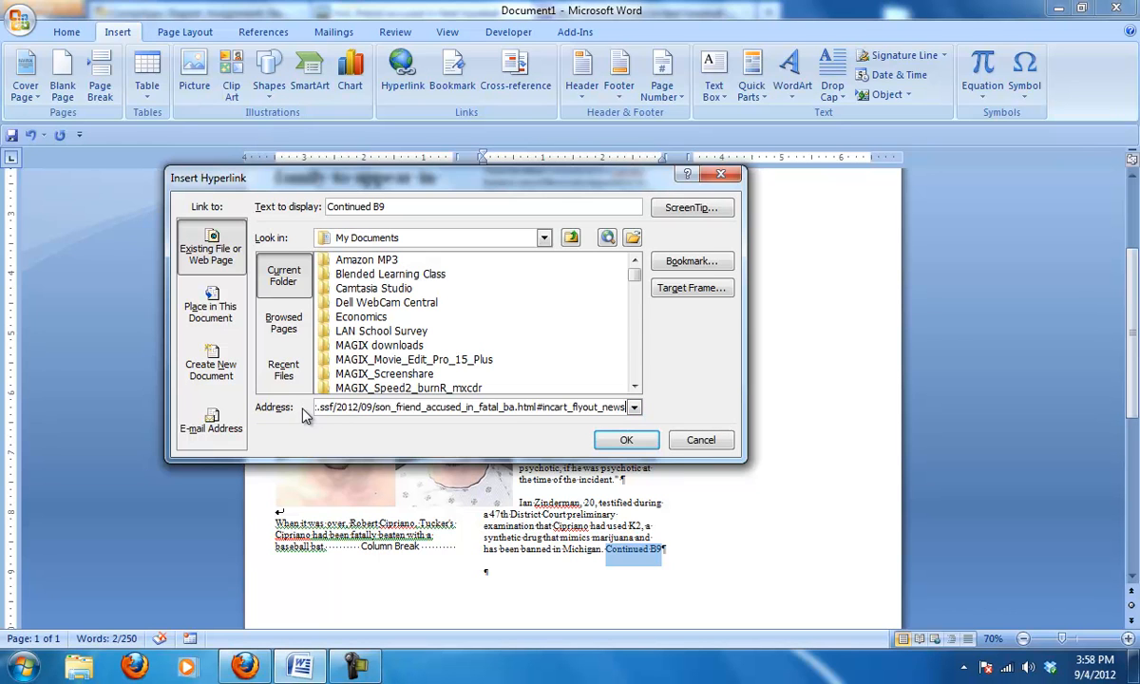
click(627, 442)
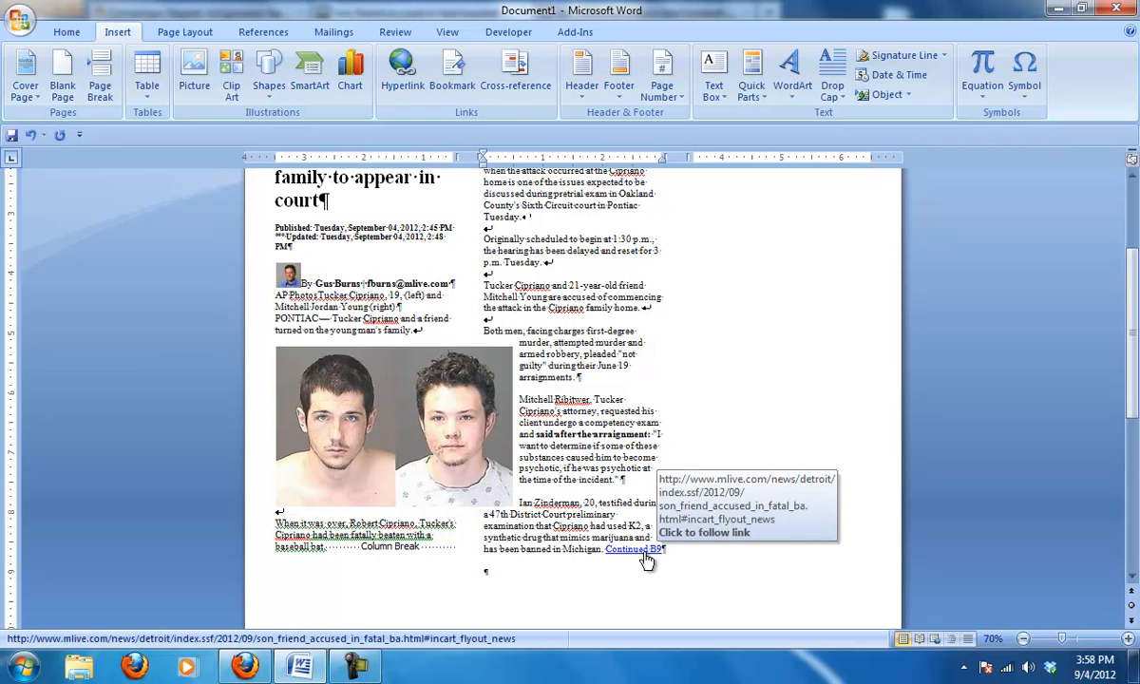
click(646, 559)
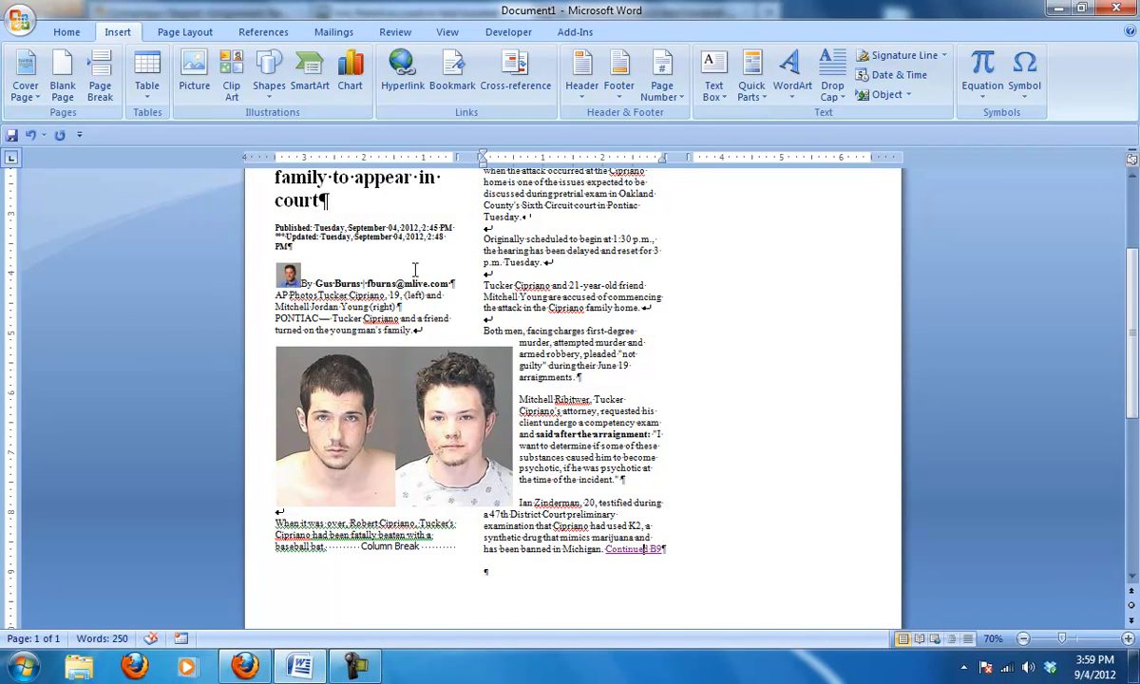
Step: Delete the small author photo beside the byline and the empty line at the start of the second column
click(300, 282)
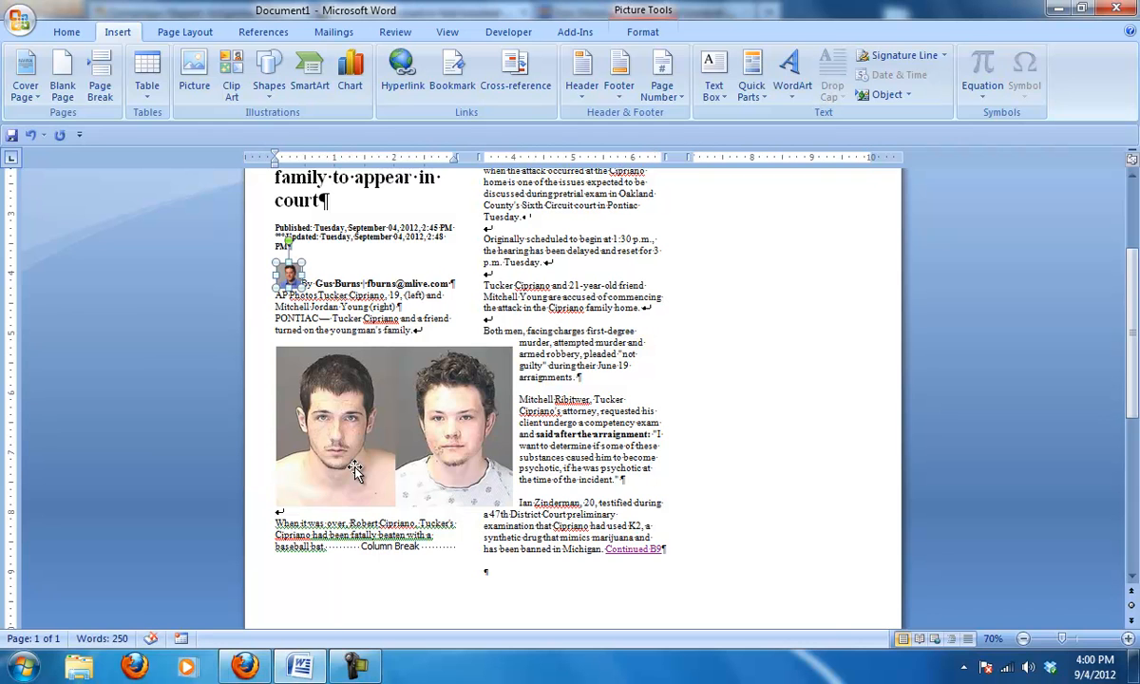
key(Delete)
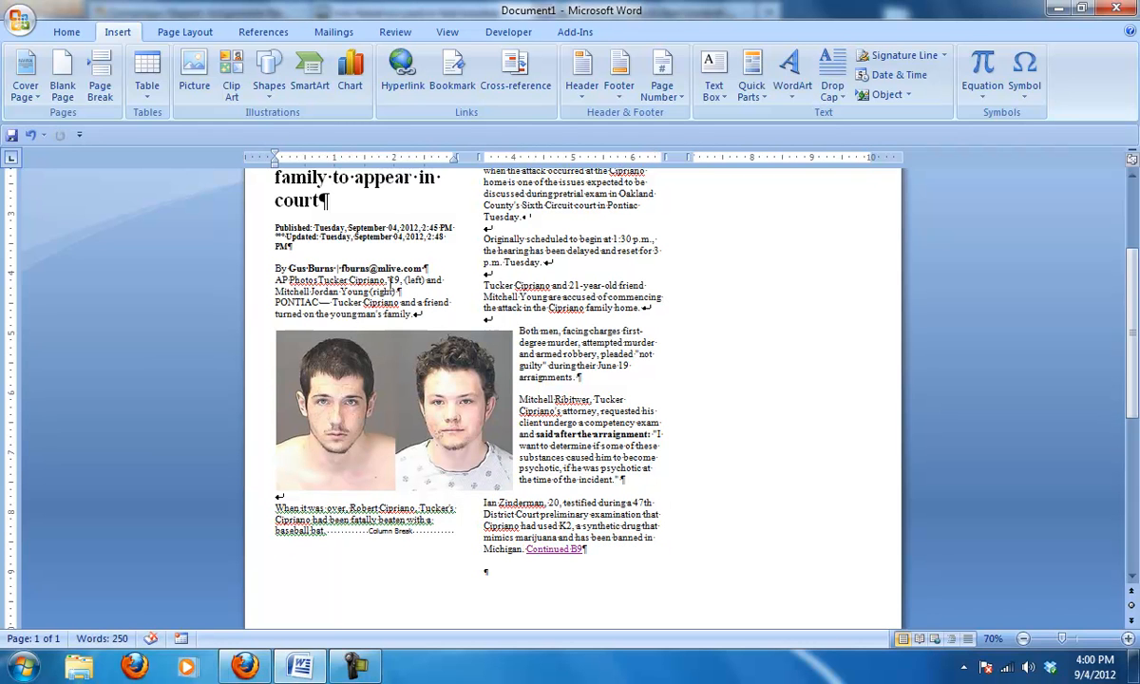
scroll(1061, 380, up, 4)
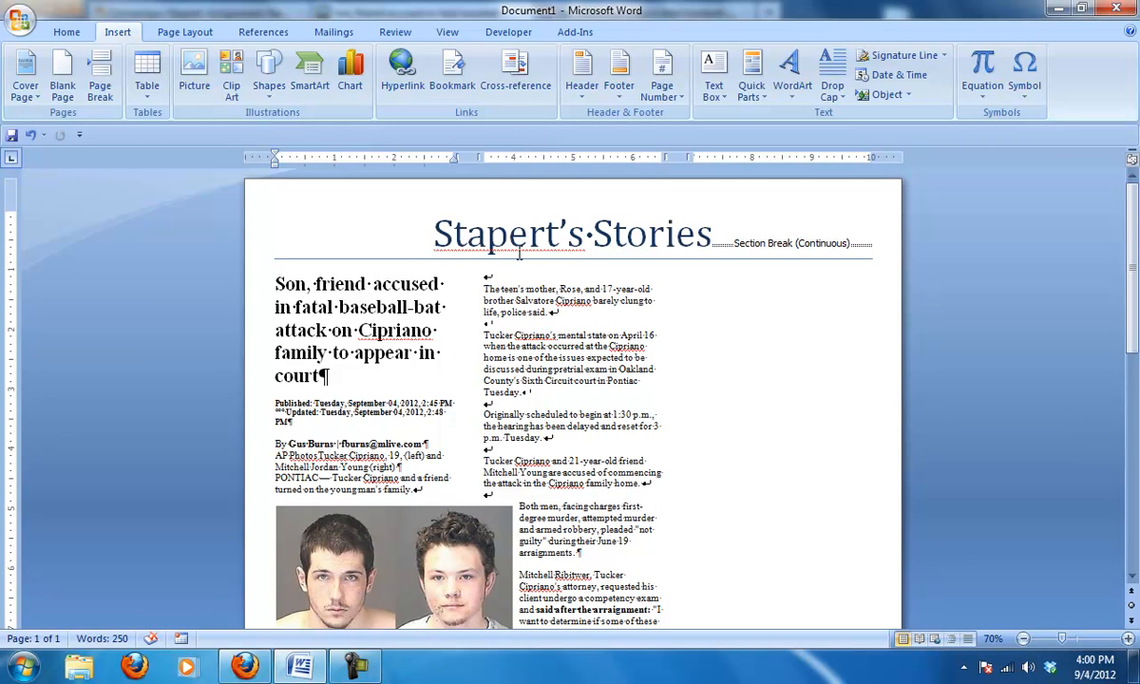
click(505, 277)
key(Delete)
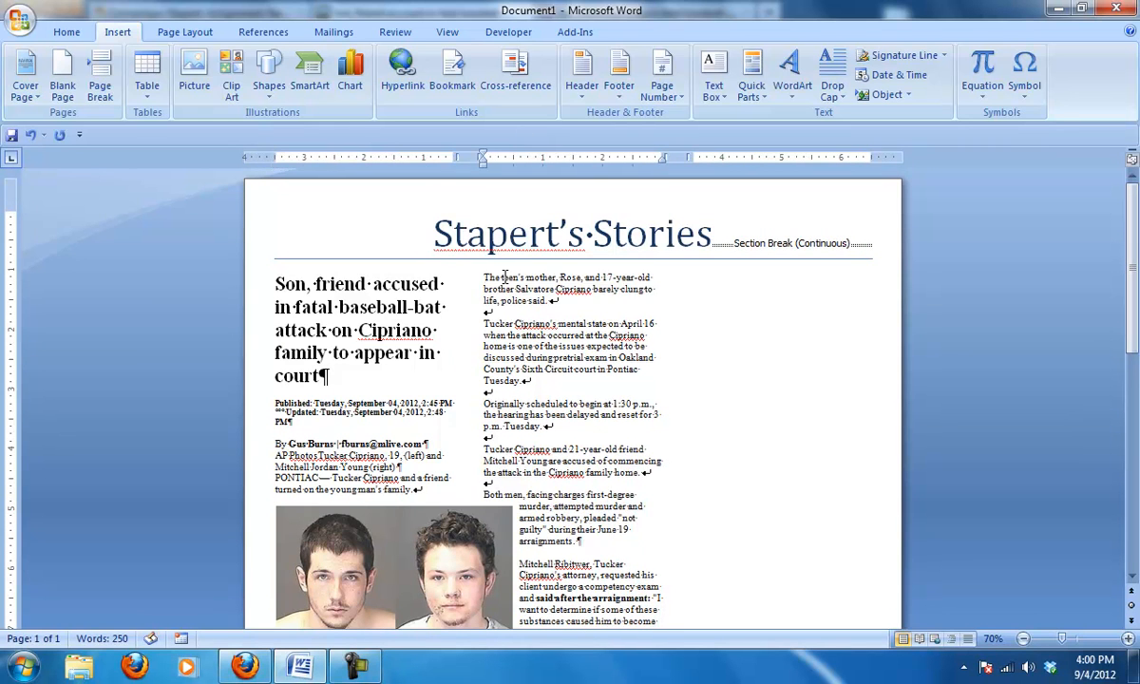
Step: Insert a column break after the "Continued B9" link at the end of the second column
drag(1131, 245, 1124, 304)
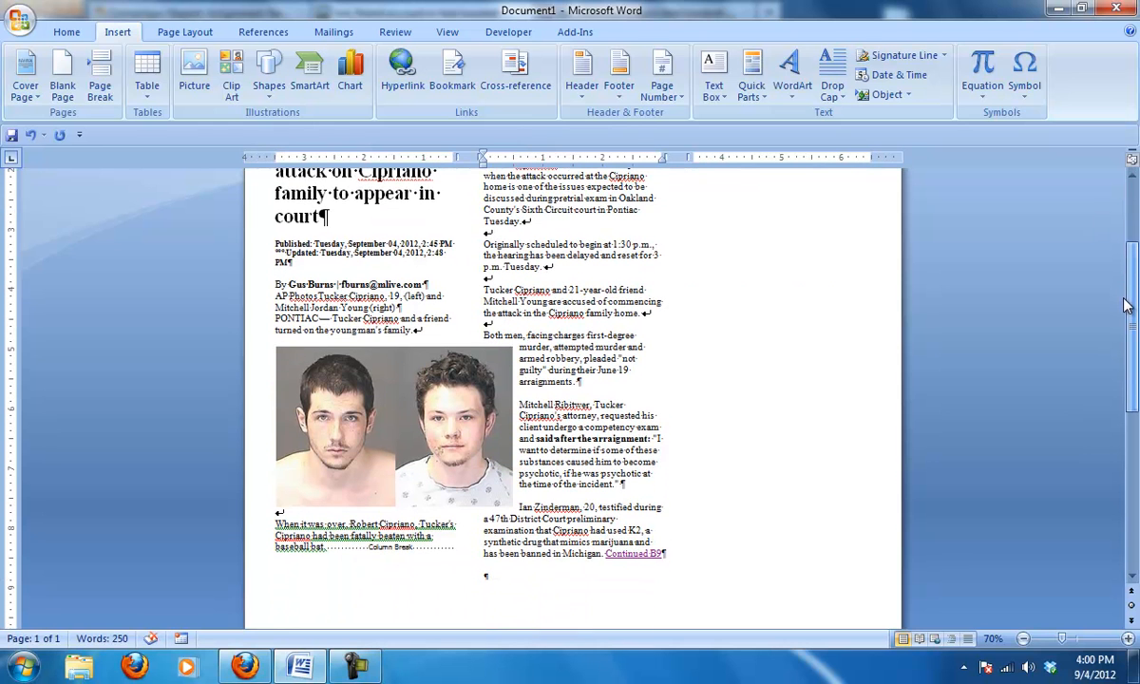
scroll(1055, 285, up, 4)
scroll(1042, 230, down, 4)
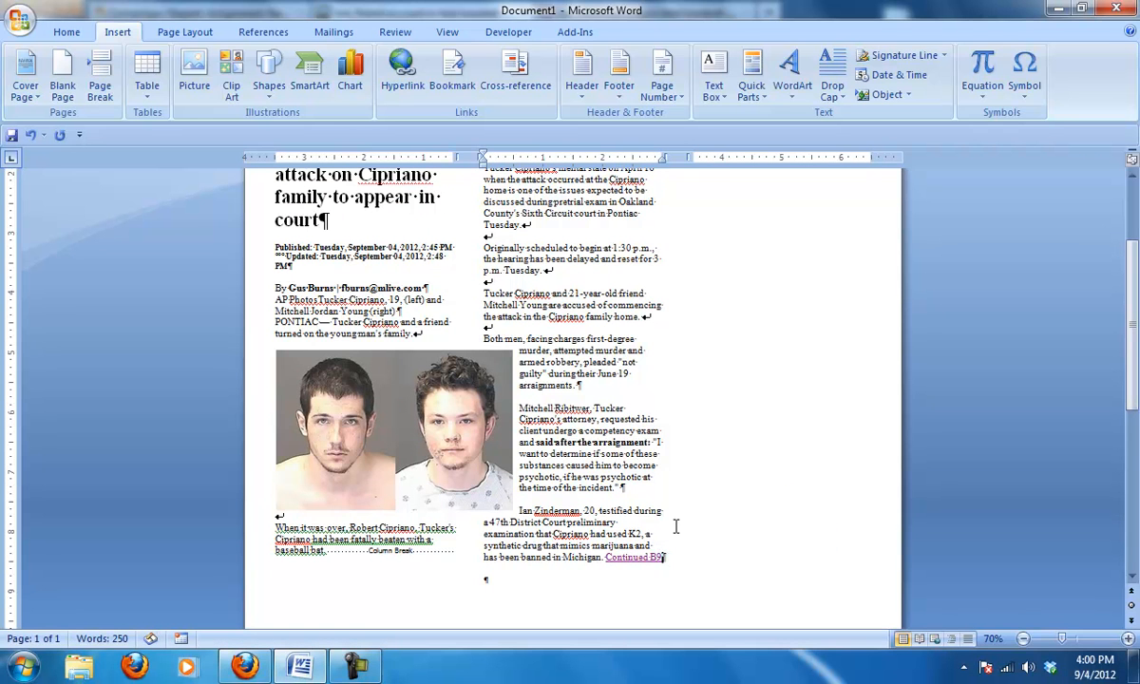
click(189, 34)
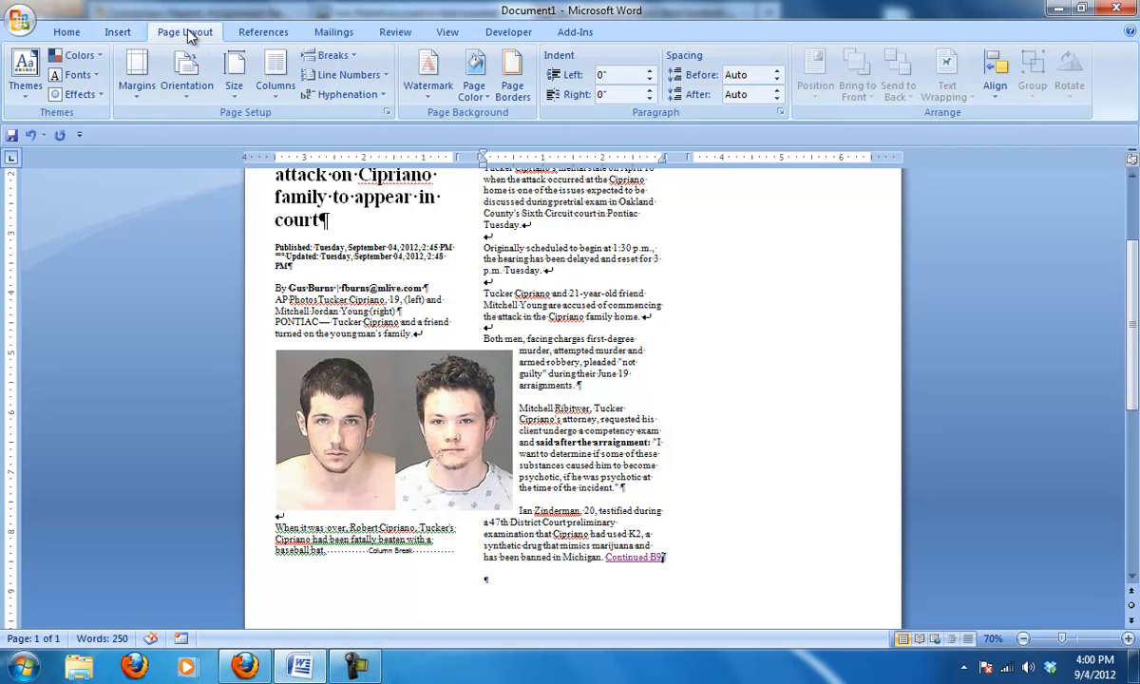
click(334, 55)
click(392, 168)
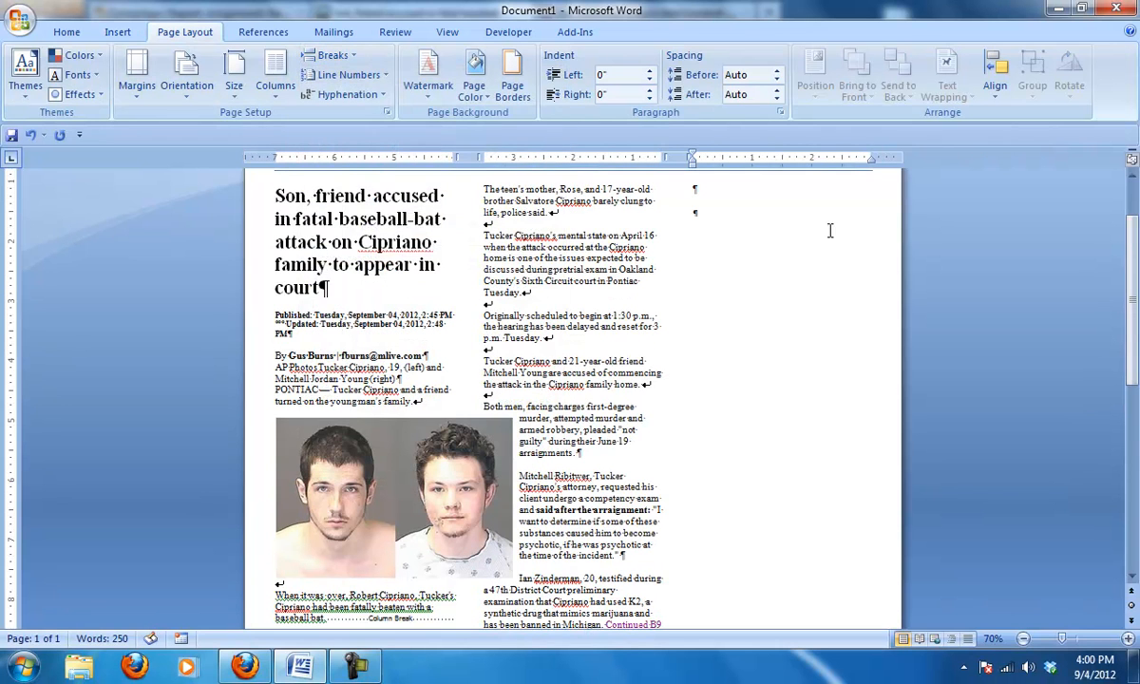
Step: Paste the baseball-bat article with its photo at the start of the third column and review how it fills the page
drag(278, 201, 693, 185)
click(694, 189)
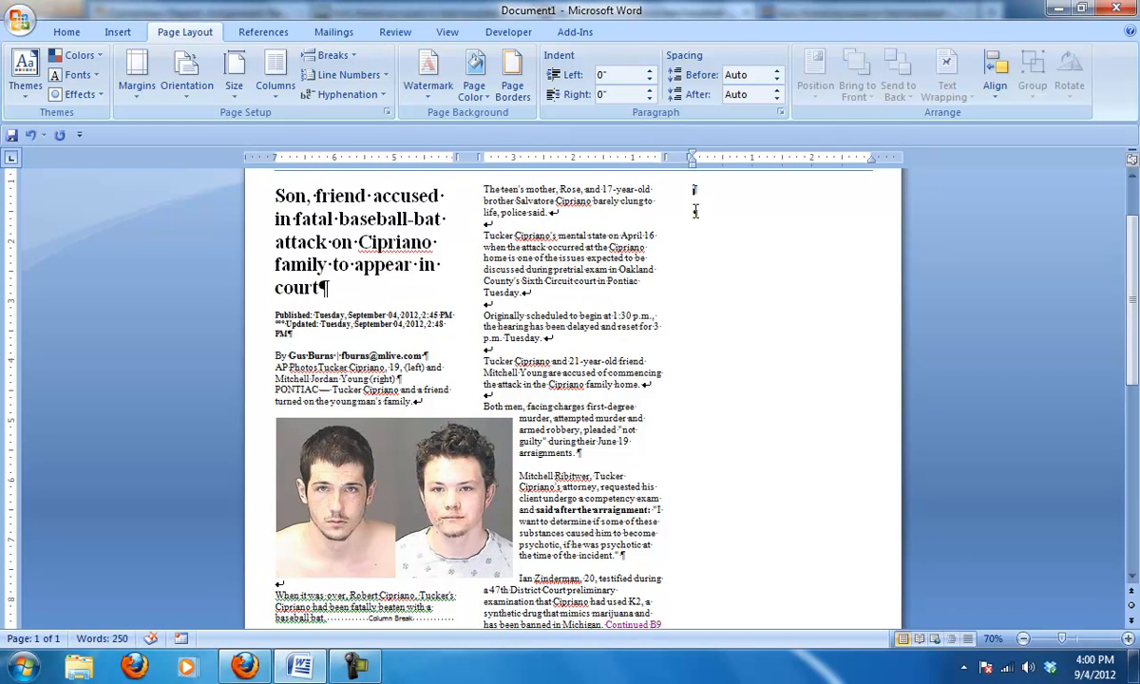
scroll(720, 319, down, 10)
drag(1131, 437, 1072, 300)
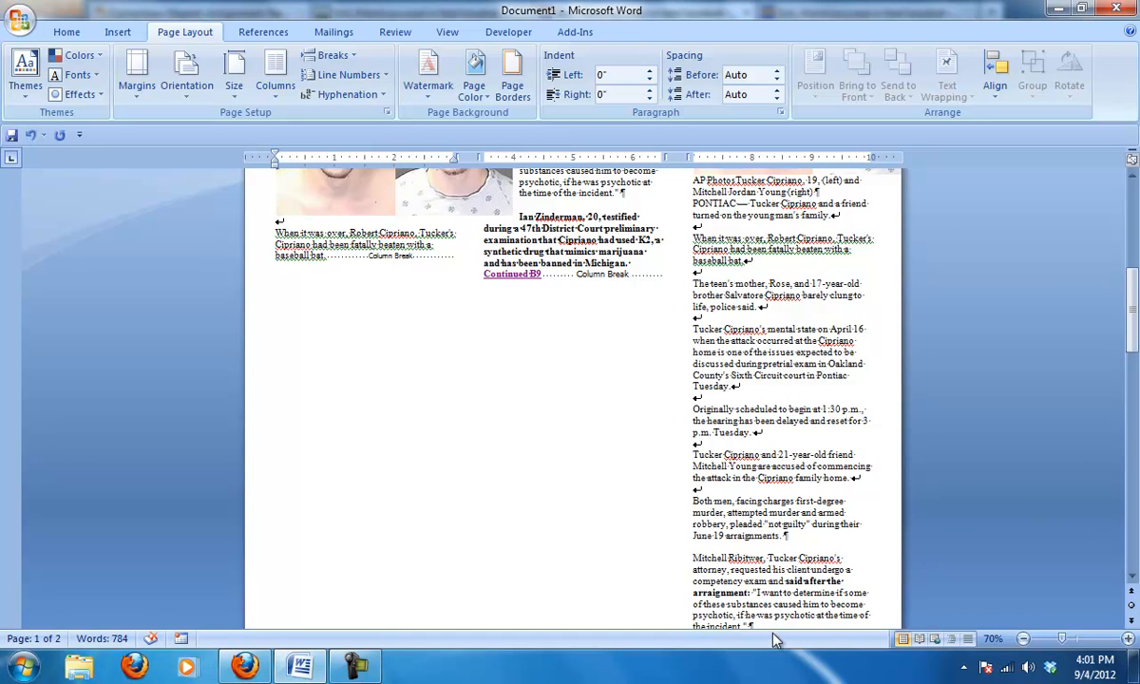
drag(1132, 296, 1131, 311)
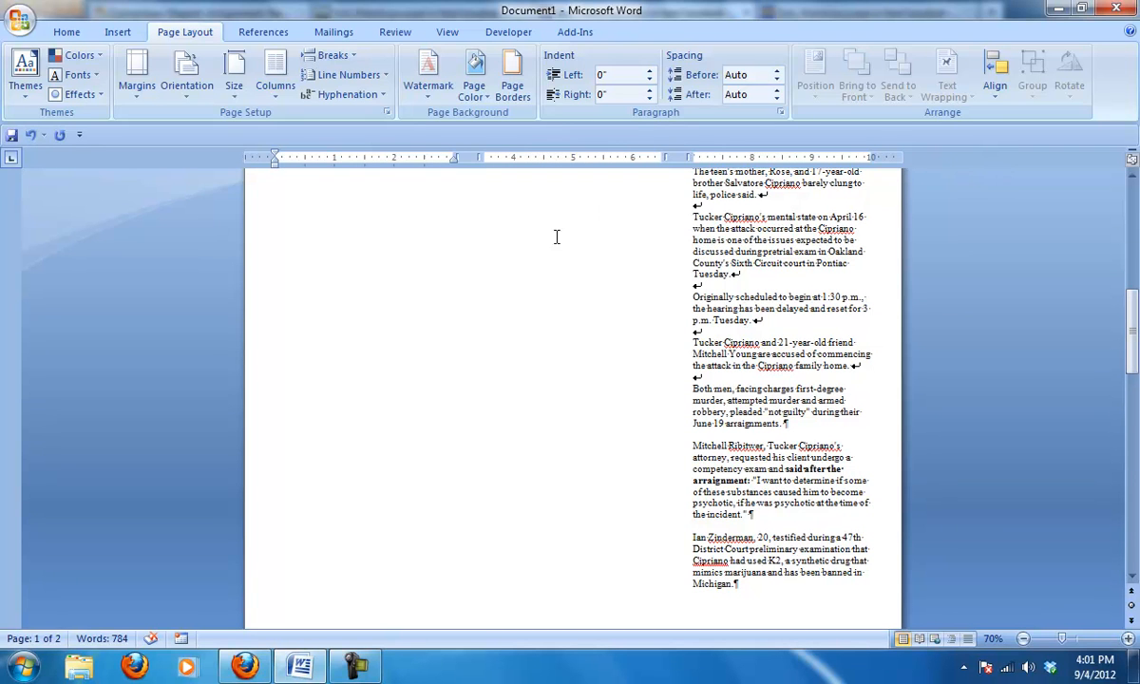
drag(1134, 316, 1132, 283)
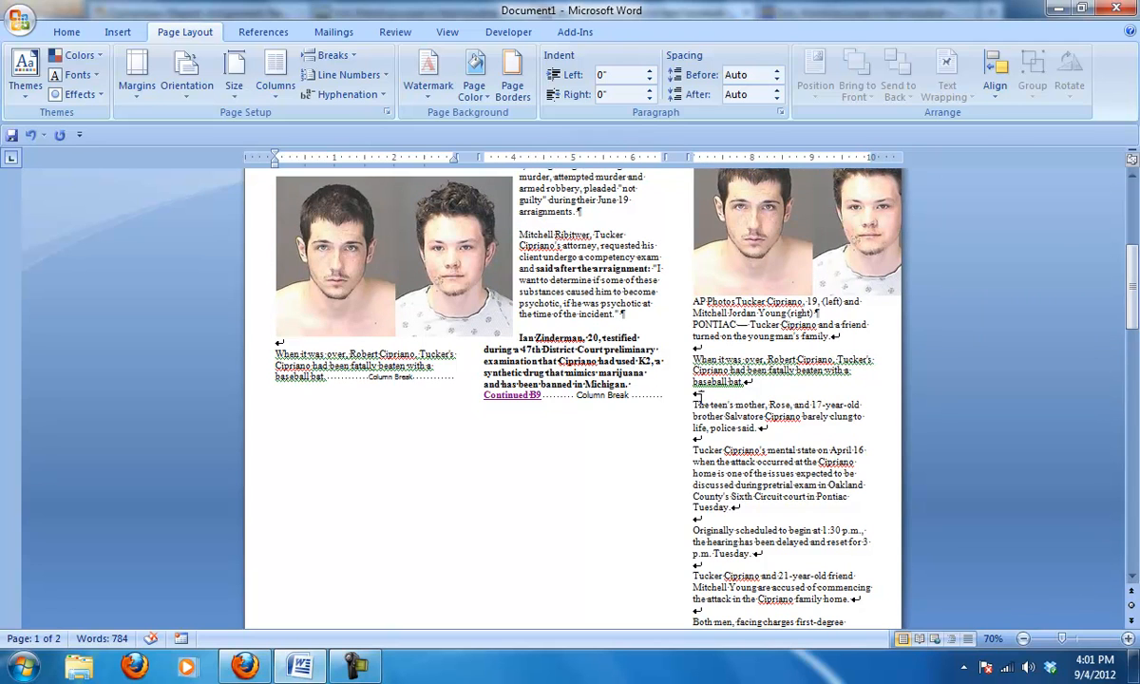
Step: Try a continuous section break in the third column after the paragraph ending "baseball bat." and undo it
click(649, 371)
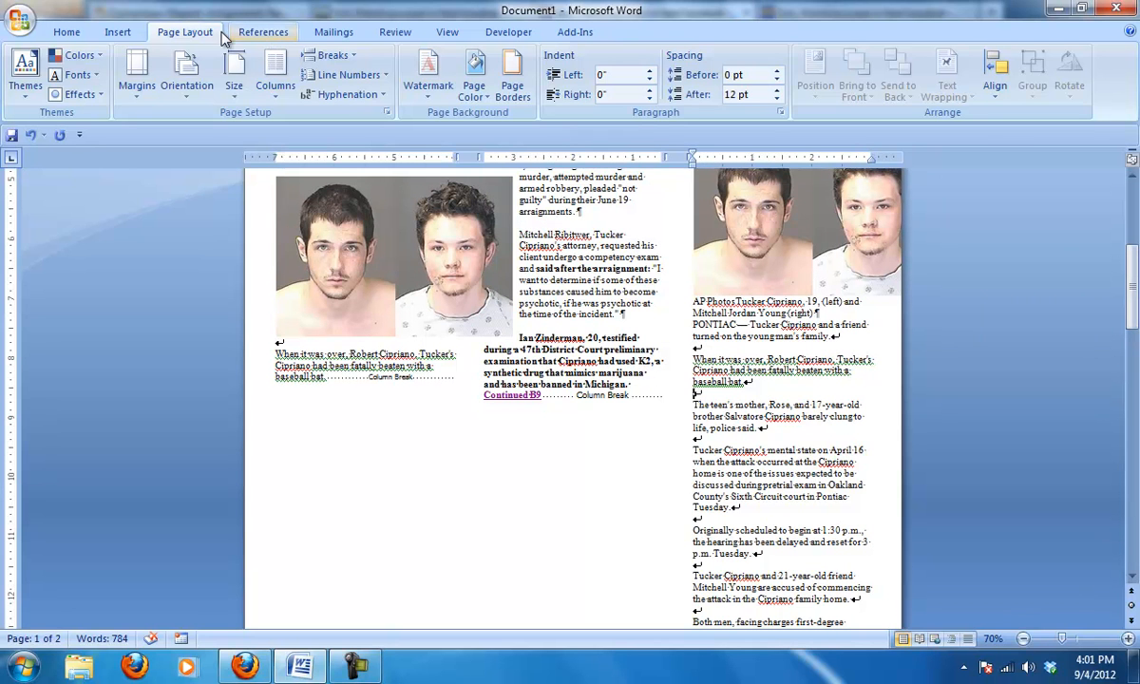
click(328, 55)
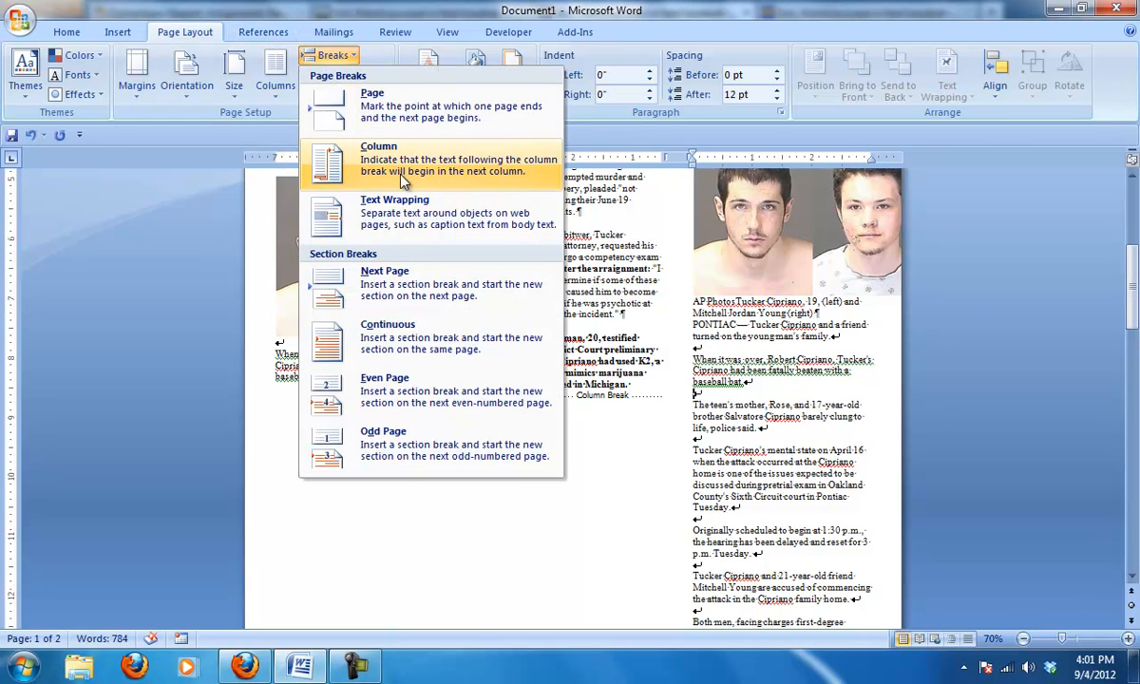
click(412, 335)
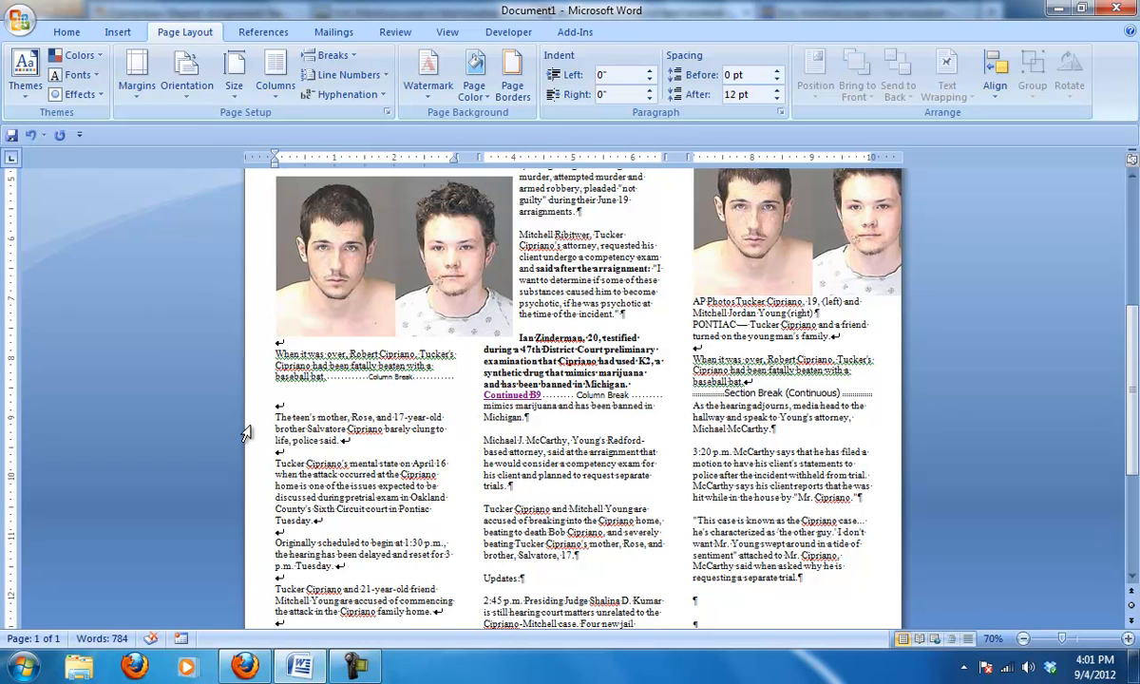
key(ctrl+z)
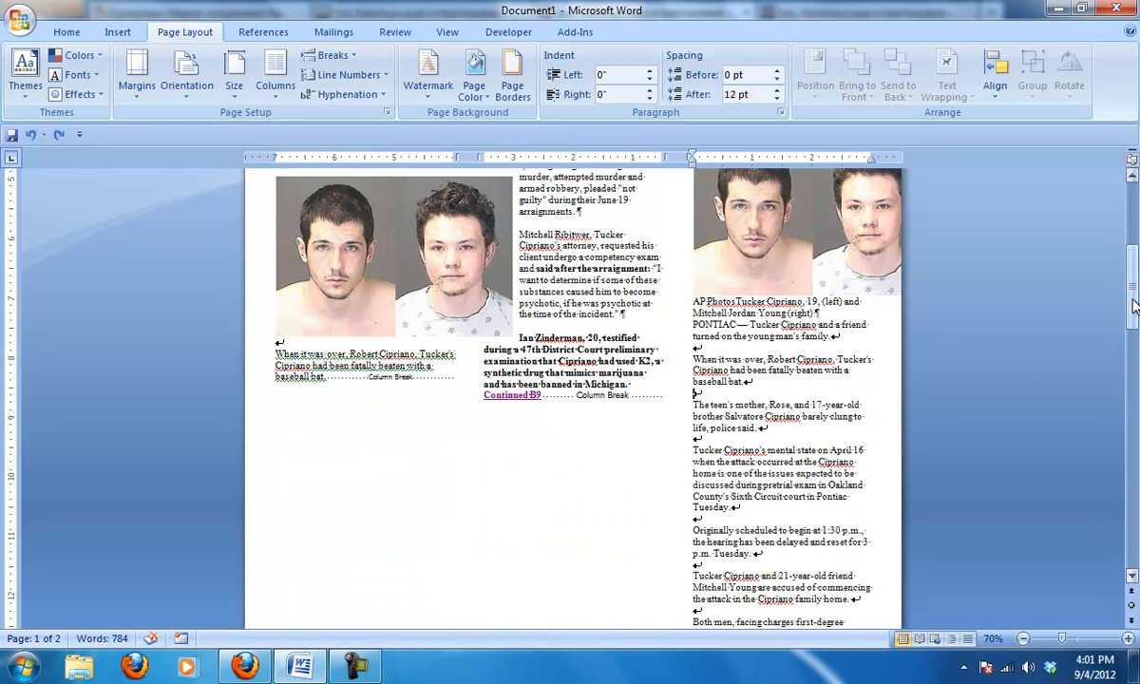
Step: Delete all the third-column article text that overflows onto the second page so the newspaper ends after the "banned in Michigan." paragraph
drag(1133, 304, 1131, 499)
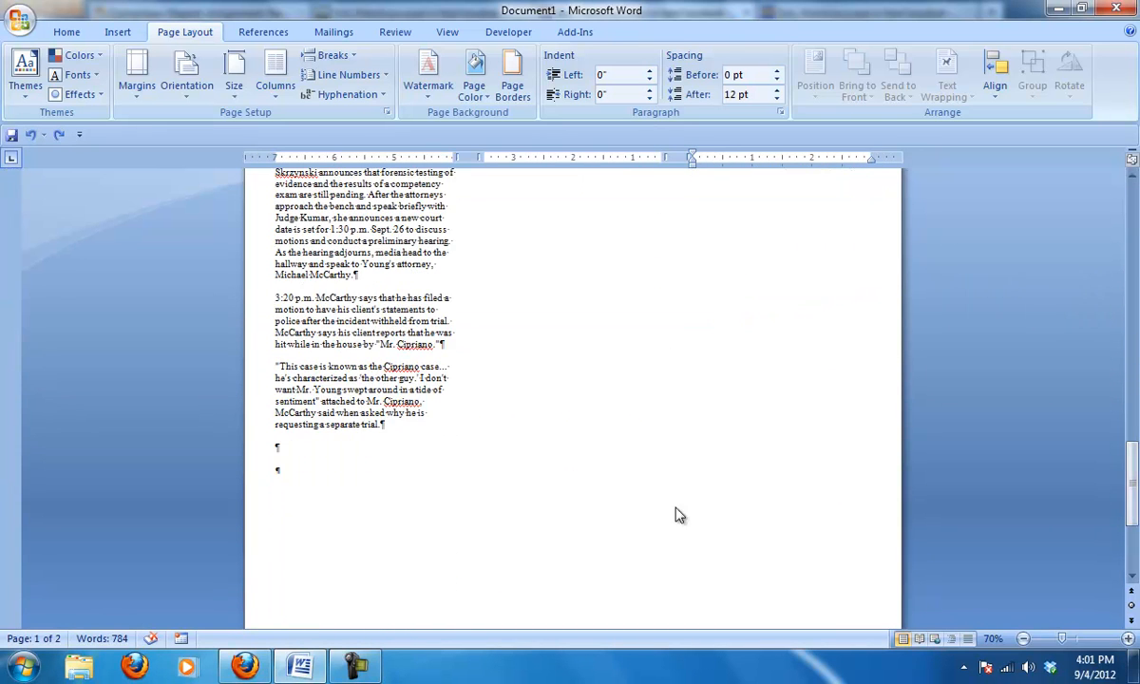
click(389, 295)
drag(362, 467, 746, 247)
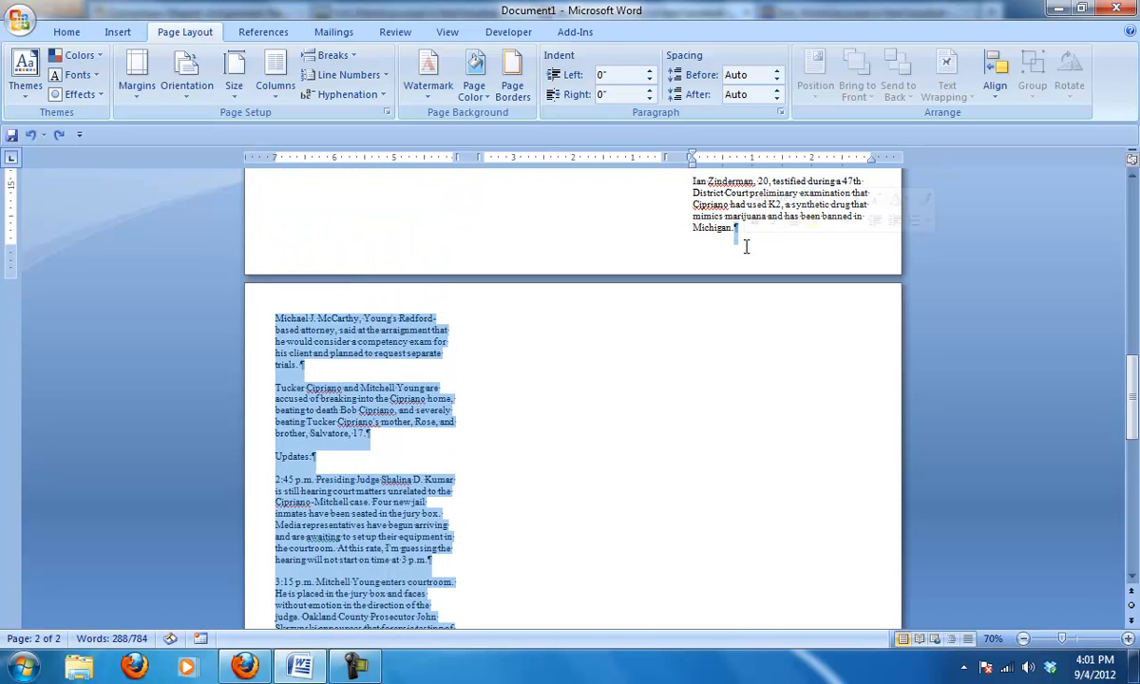
key(Delete)
key(Delete)
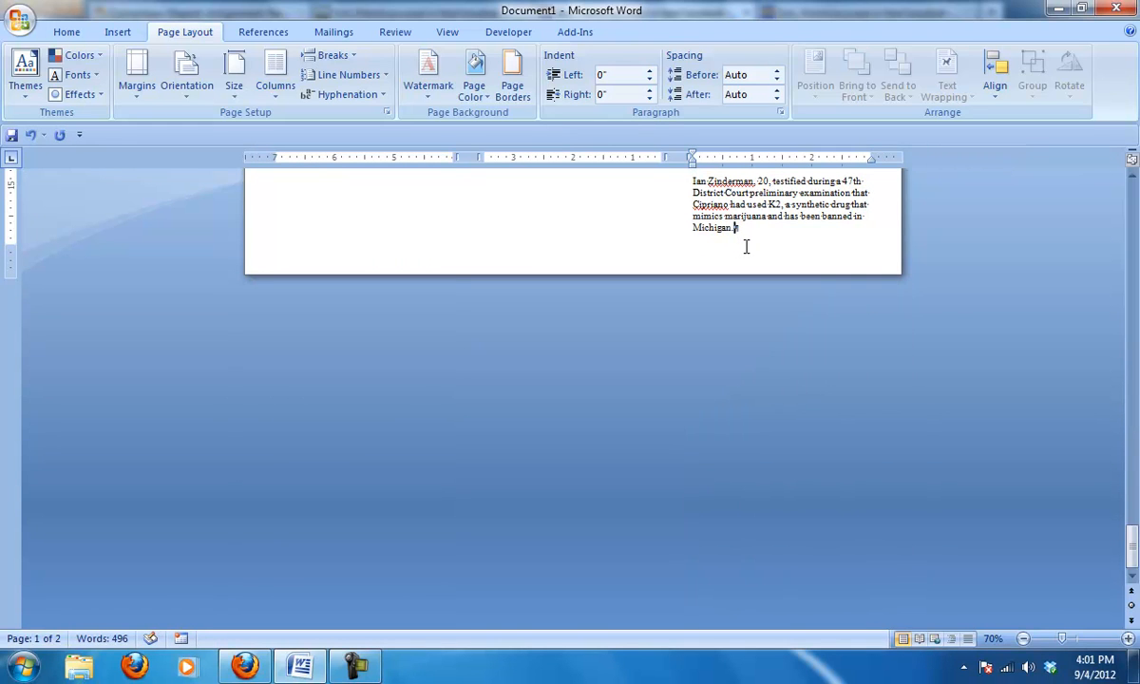
Step: Insert a Simple Text Box and move it into the empty area below the first two columns
scroll(1074, 373, up, 10)
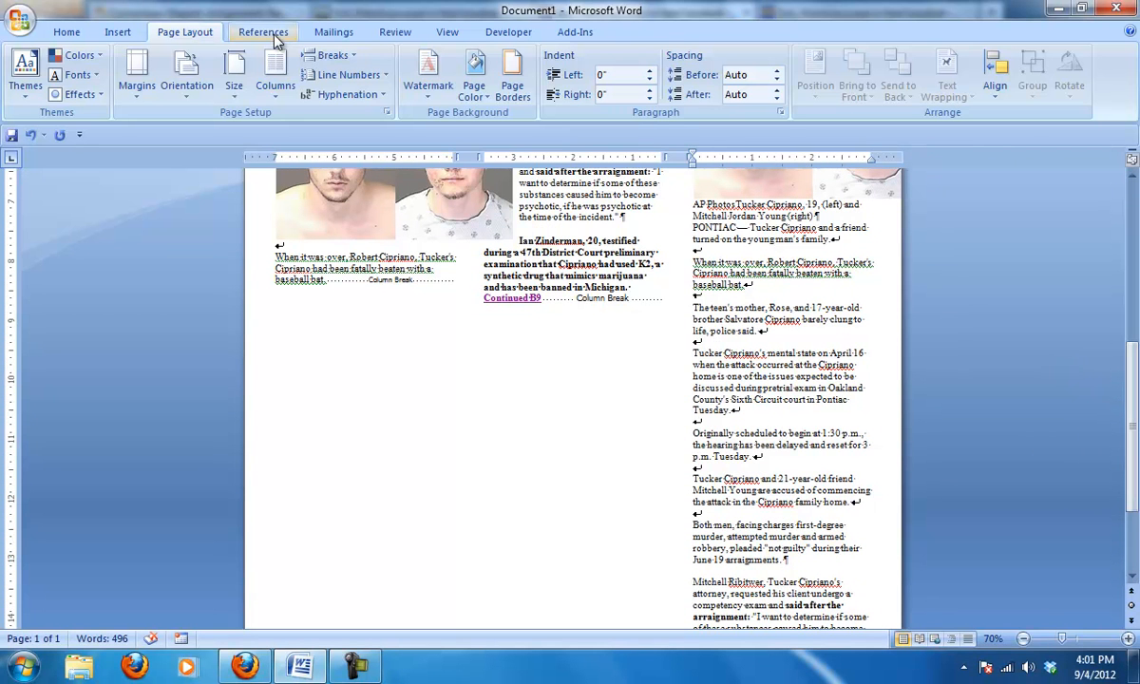
click(119, 34)
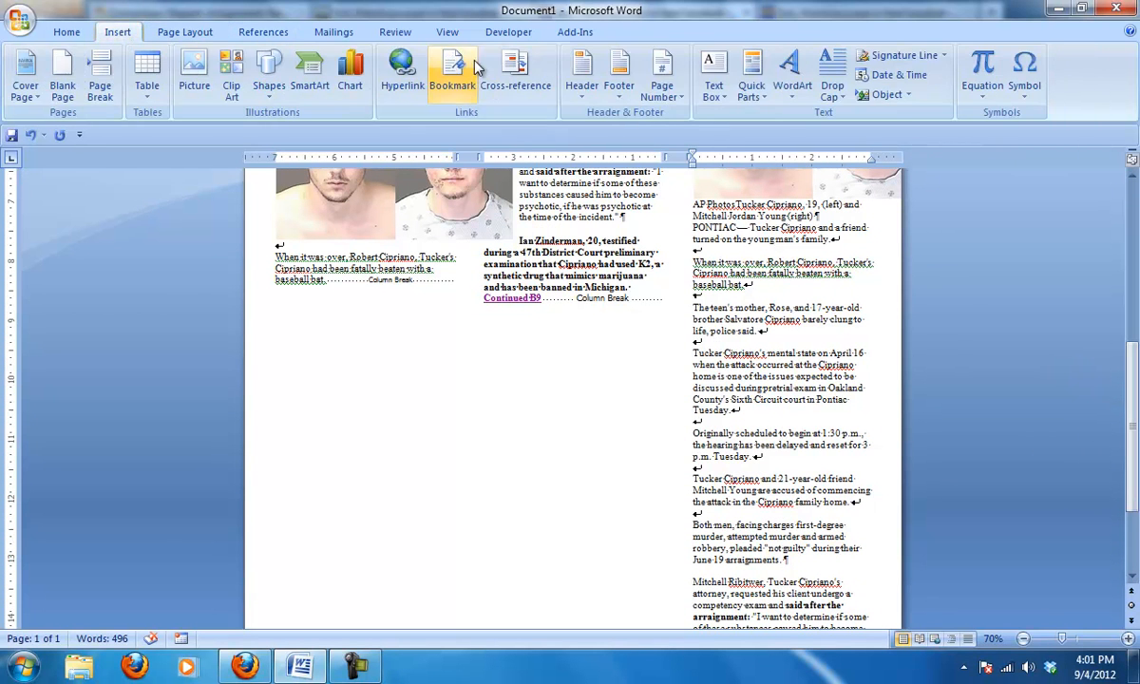
click(722, 92)
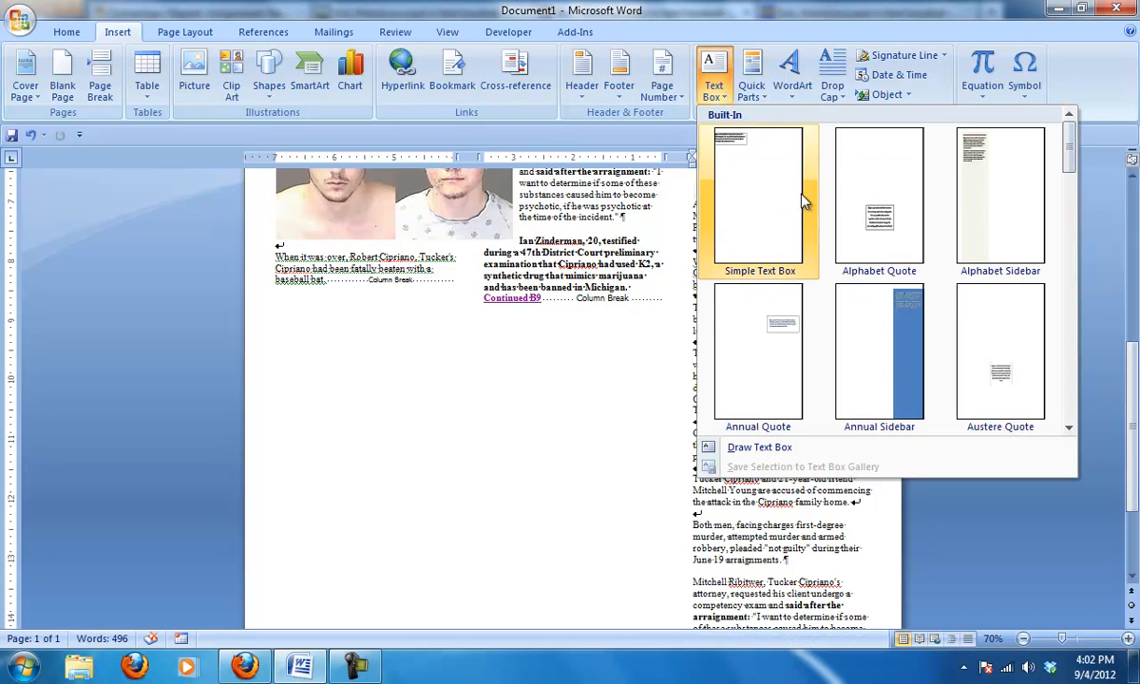
click(757, 211)
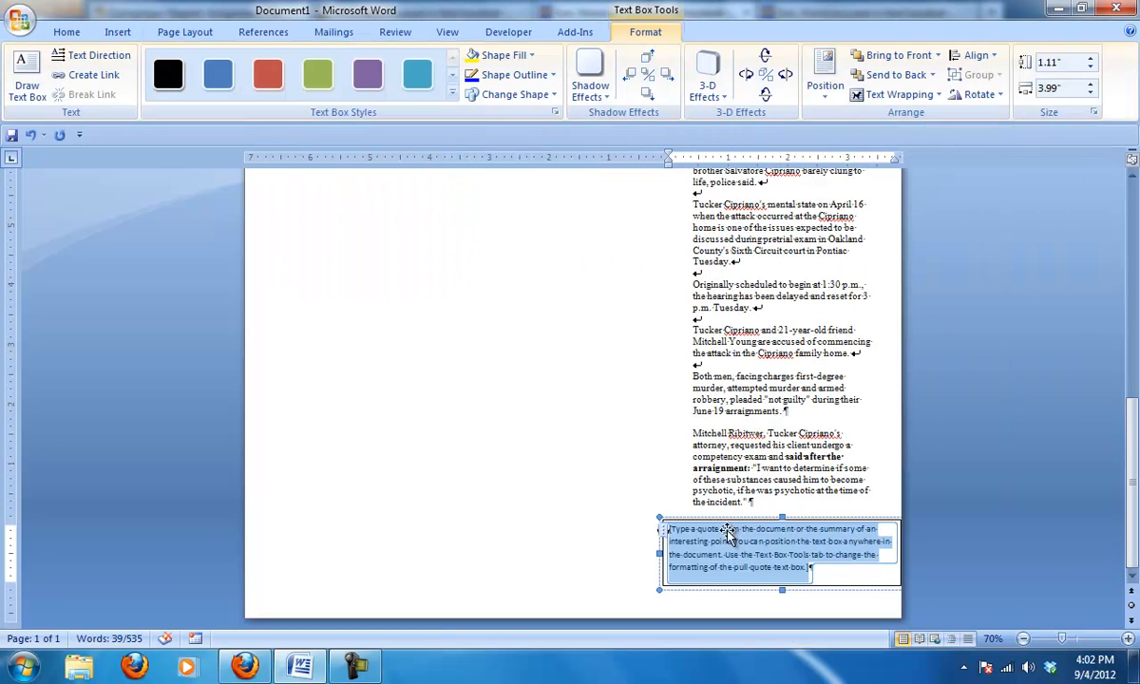
drag(729, 520, 375, 262)
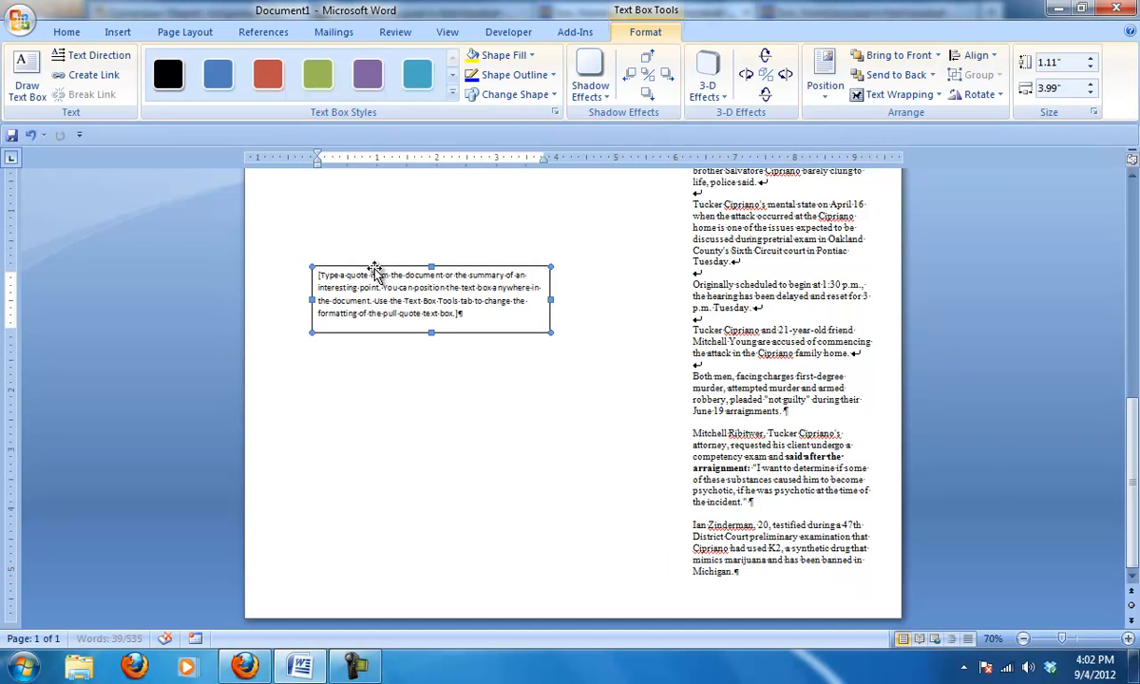
Step: Format the text box's outline with a white line colour
right_click(462, 314)
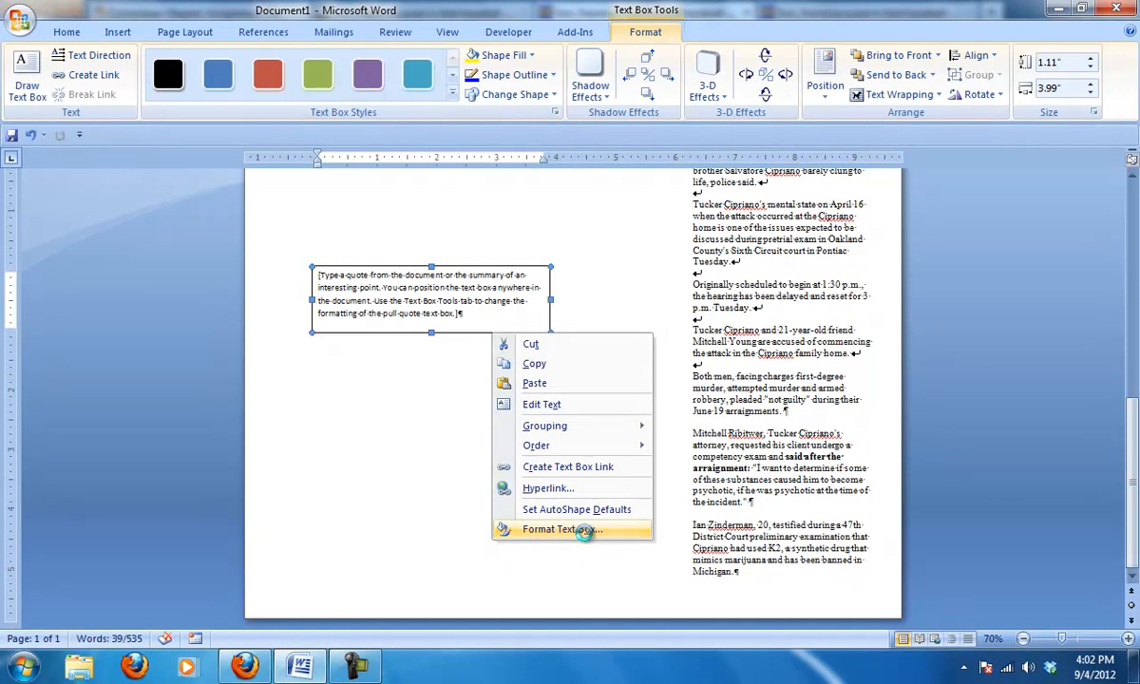
click(546, 529)
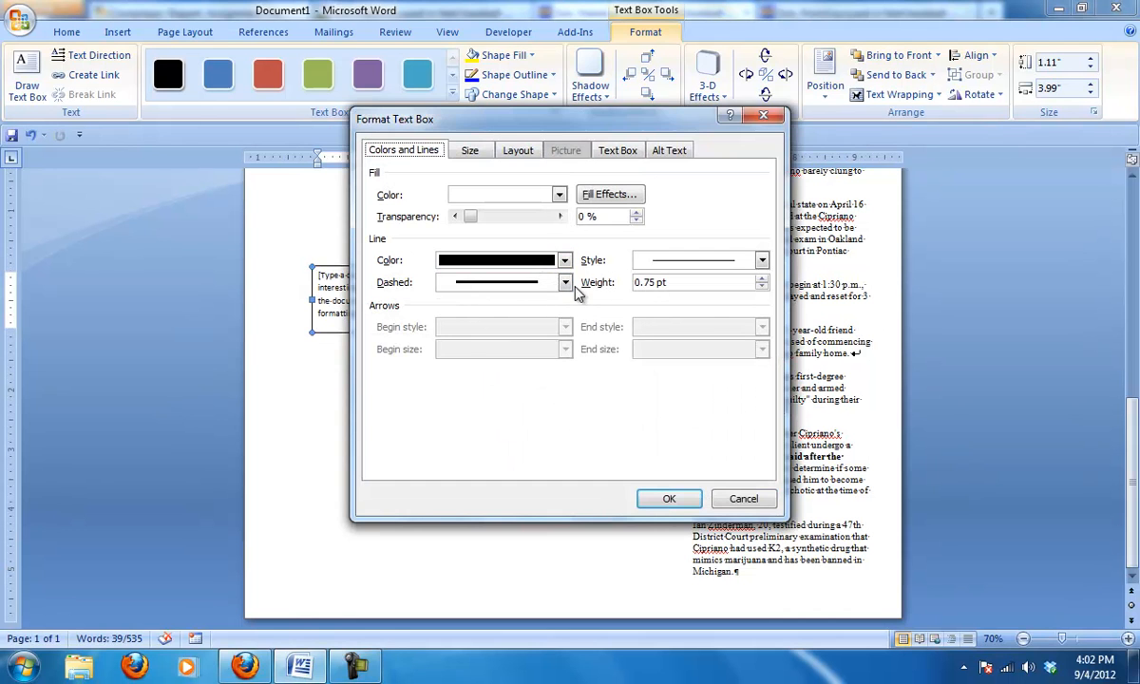
click(564, 260)
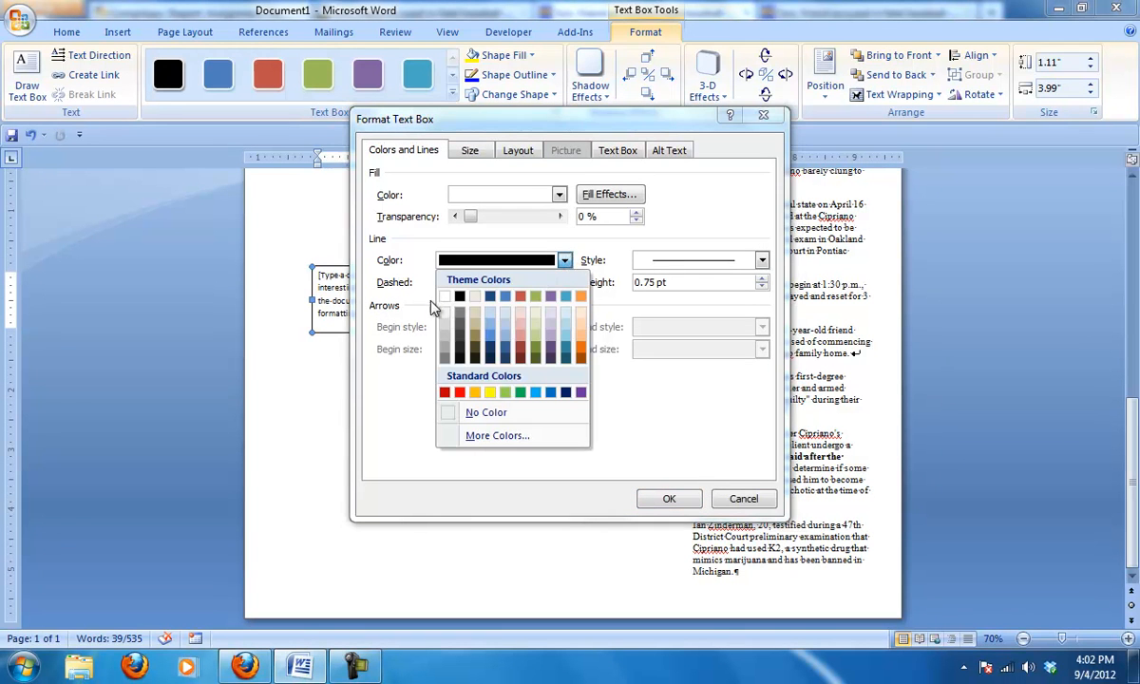
click(445, 297)
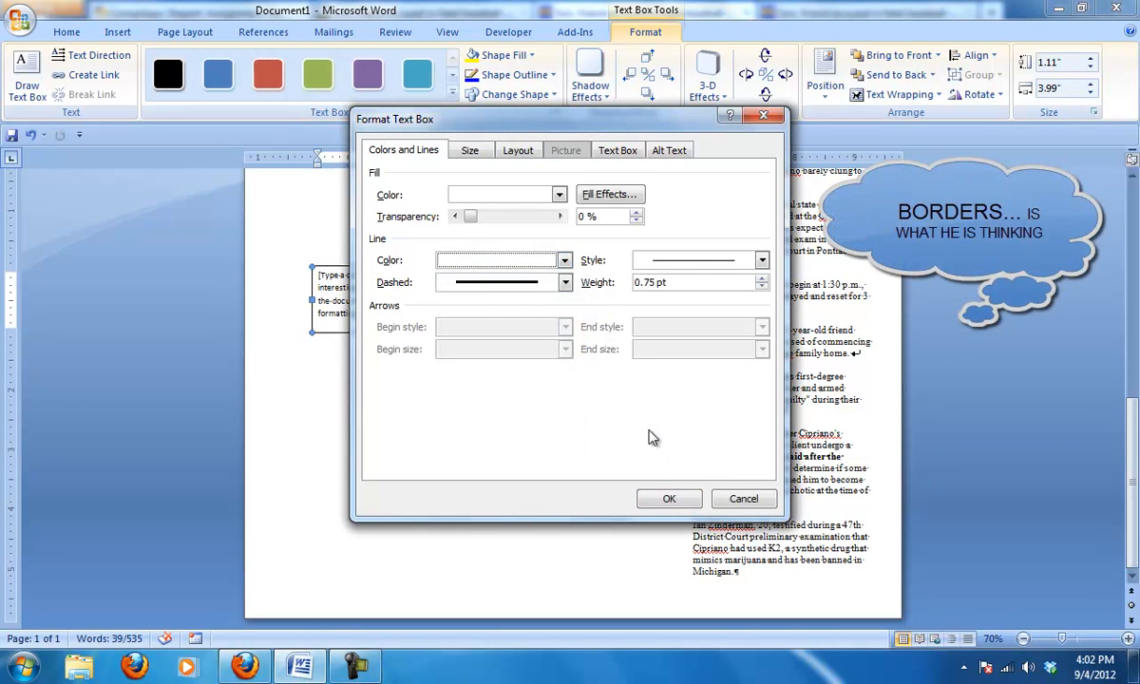
click(662, 499)
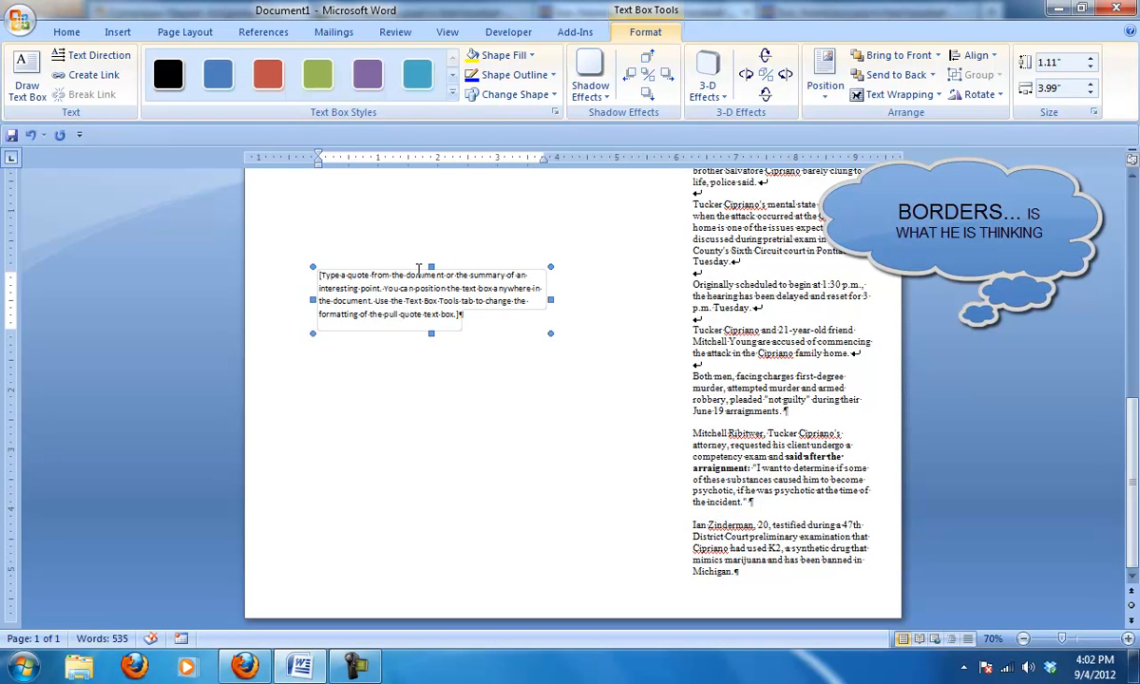
Step: Replace the text box's placeholder with the copied baseball-bat article and extend the box's upper edge upward
click(427, 316)
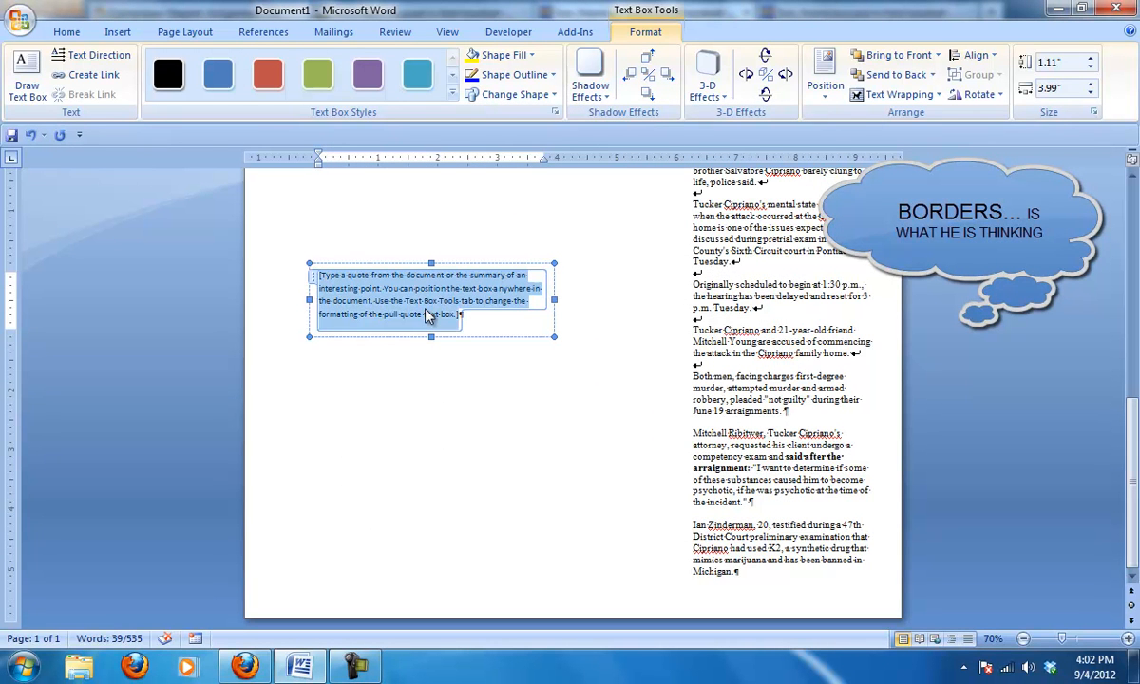
key(ctrl+v)
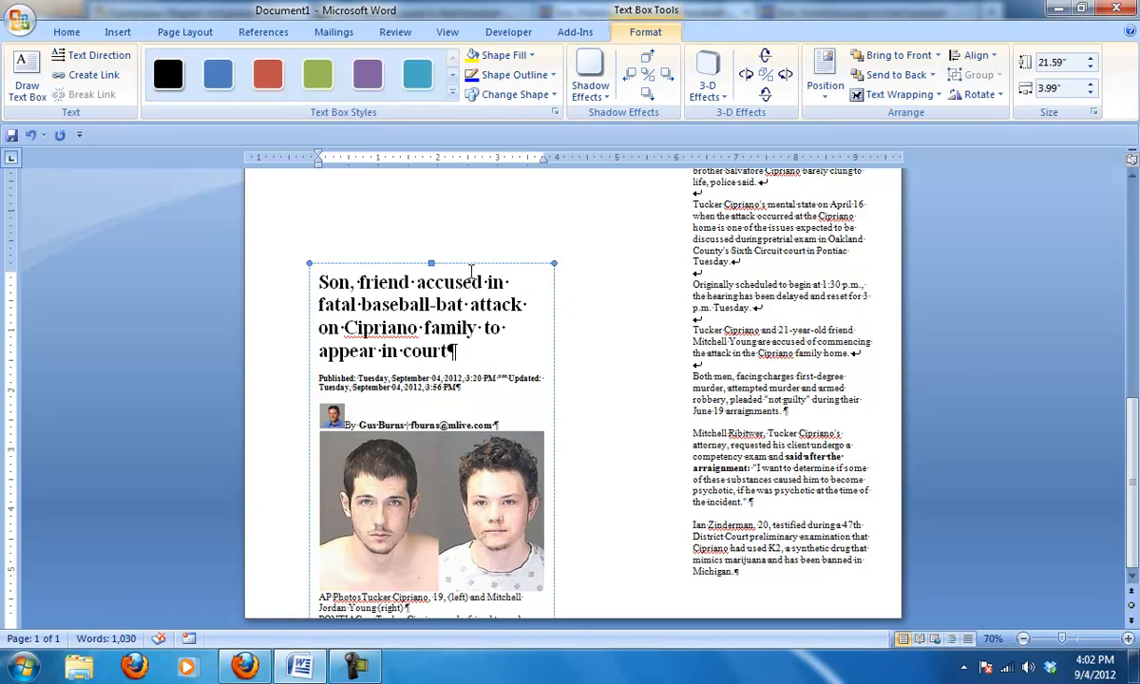
drag(432, 262, 438, 221)
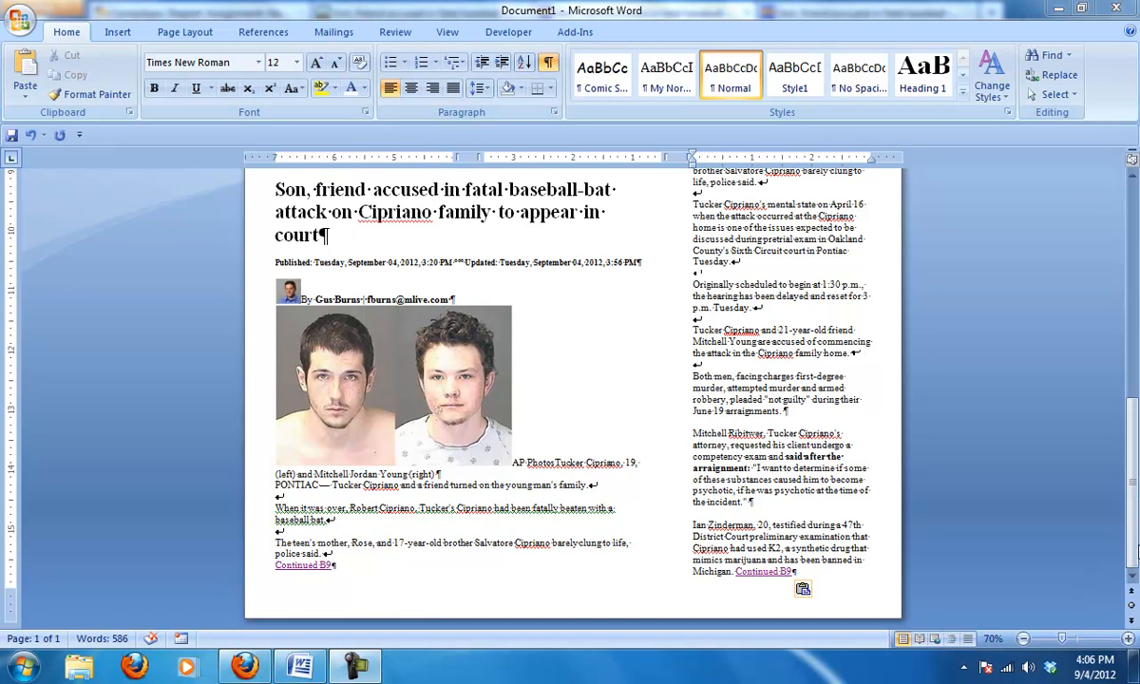
Step: Publish the newspaper as a PDF with standard optimization, look over the opened file and close it
drag(1133, 552, 1091, 540)
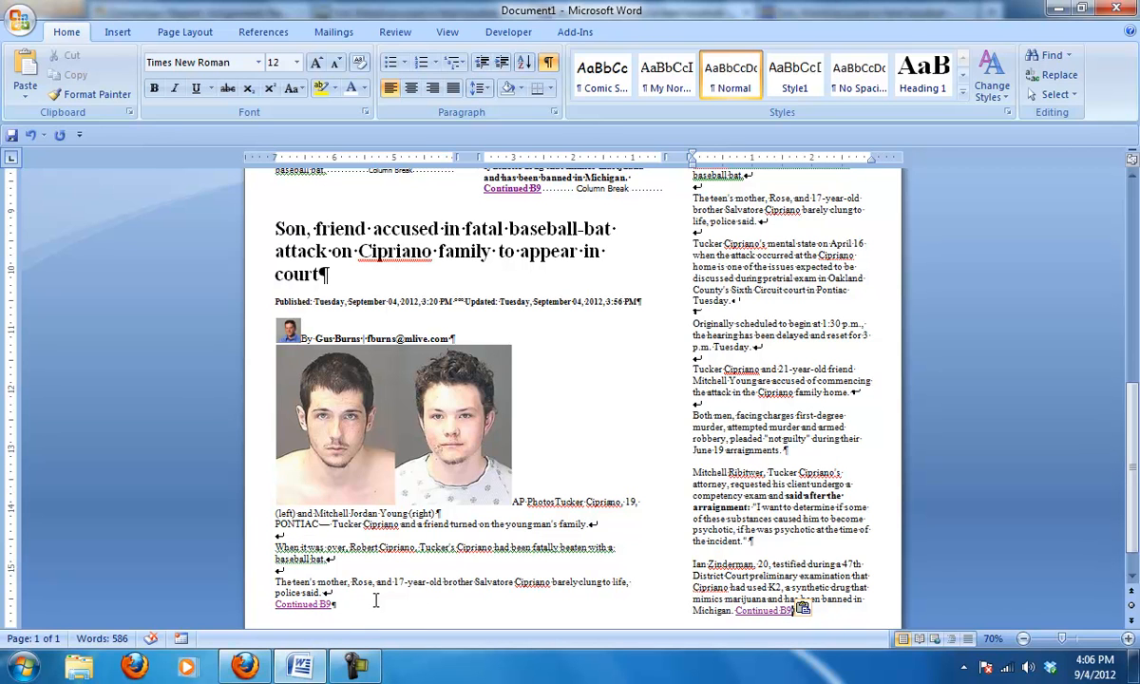
click(21, 21)
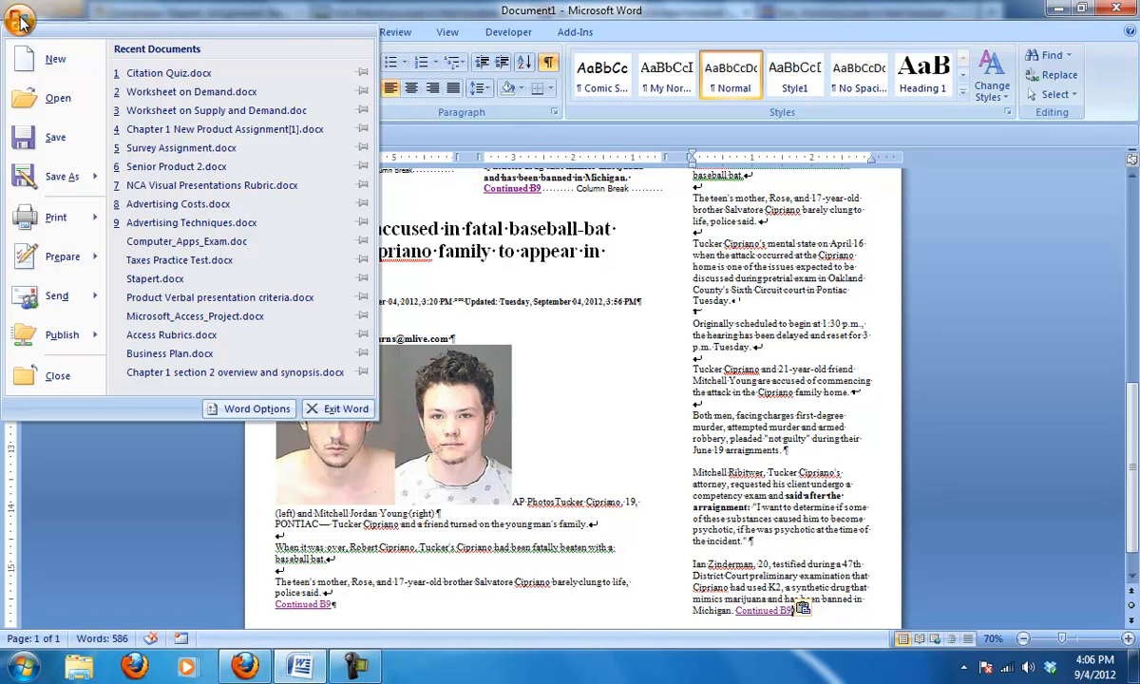
mouse_move(52, 185)
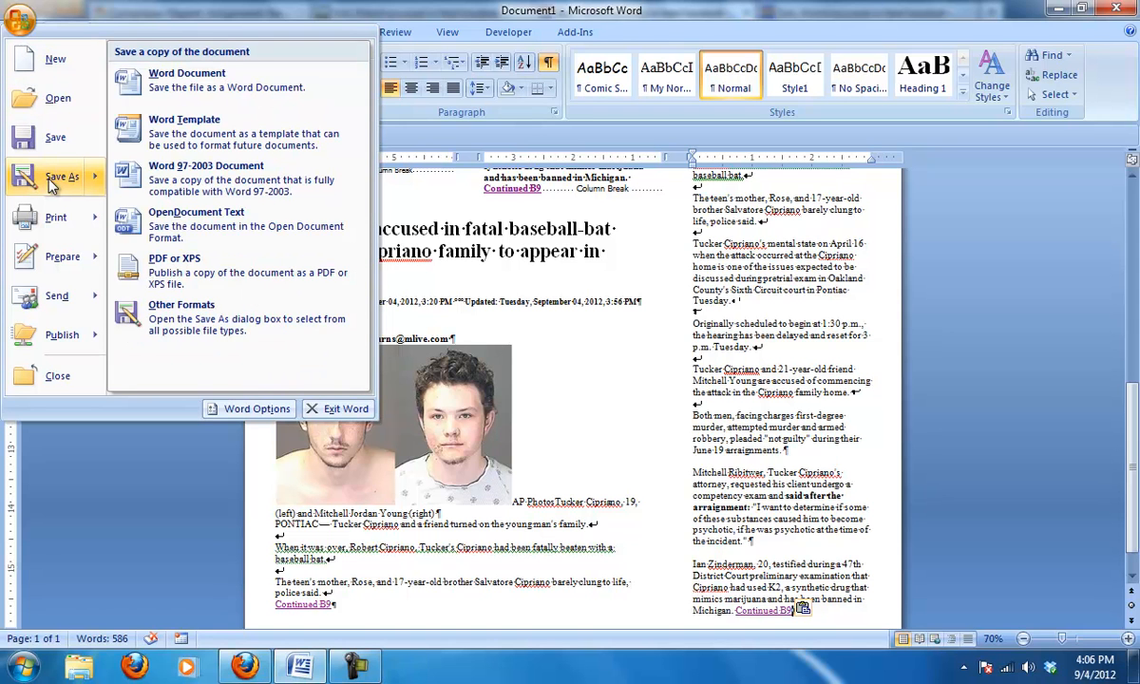
click(187, 271)
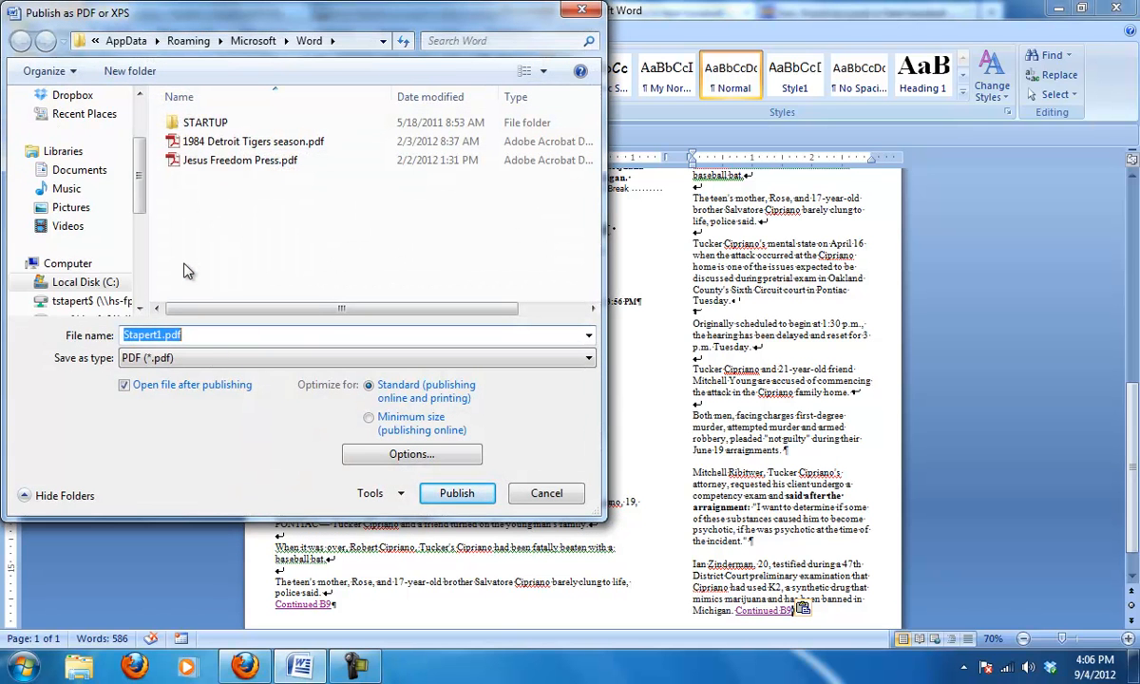
click(459, 494)
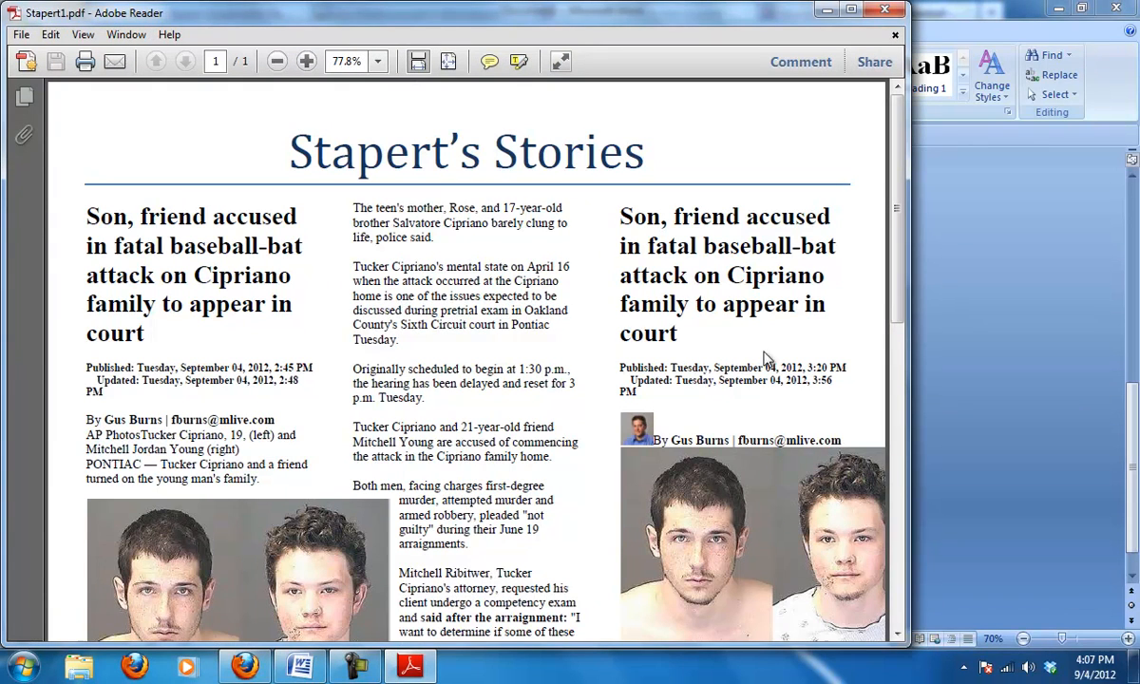
drag(901, 261, 882, 242)
click(885, 9)
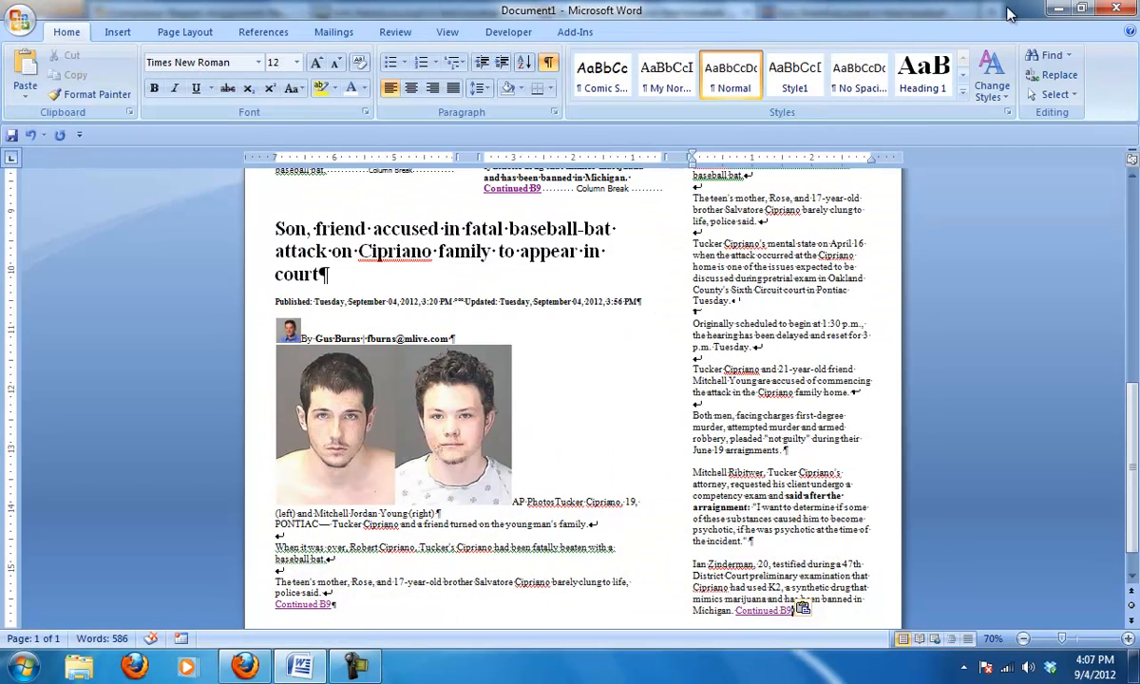
Step: Switch to Google Docs in Firefox and upload the newspaper PDF from the Documents library, leaving PDF text conversion off
click(1116, 9)
click(580, 359)
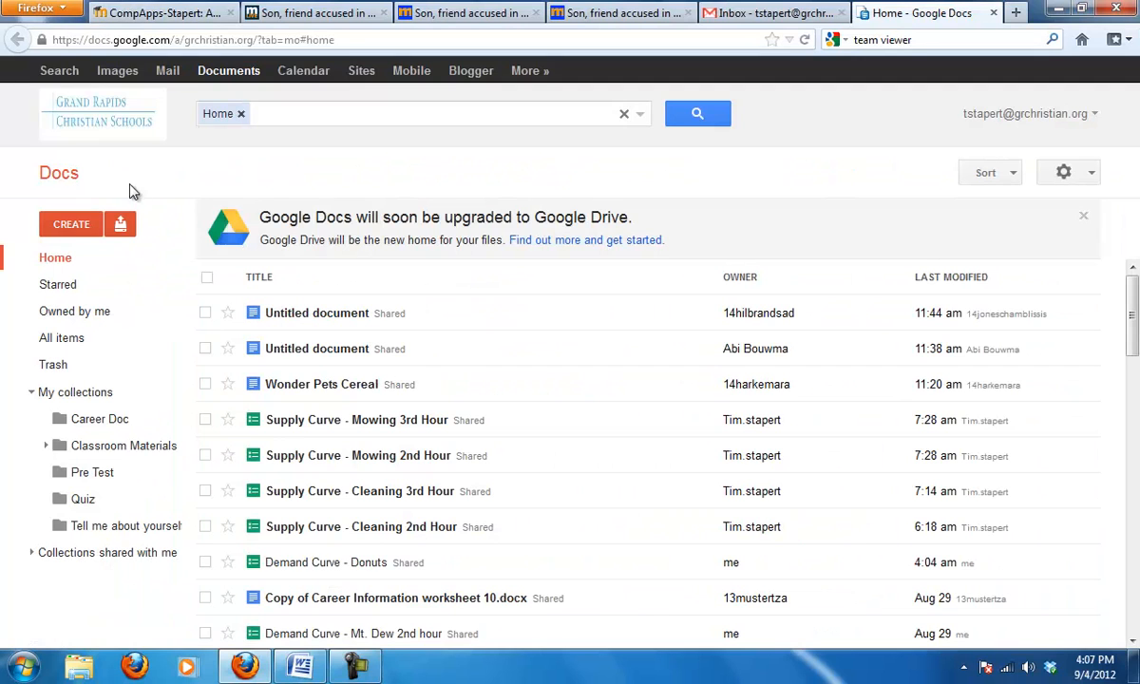
click(121, 223)
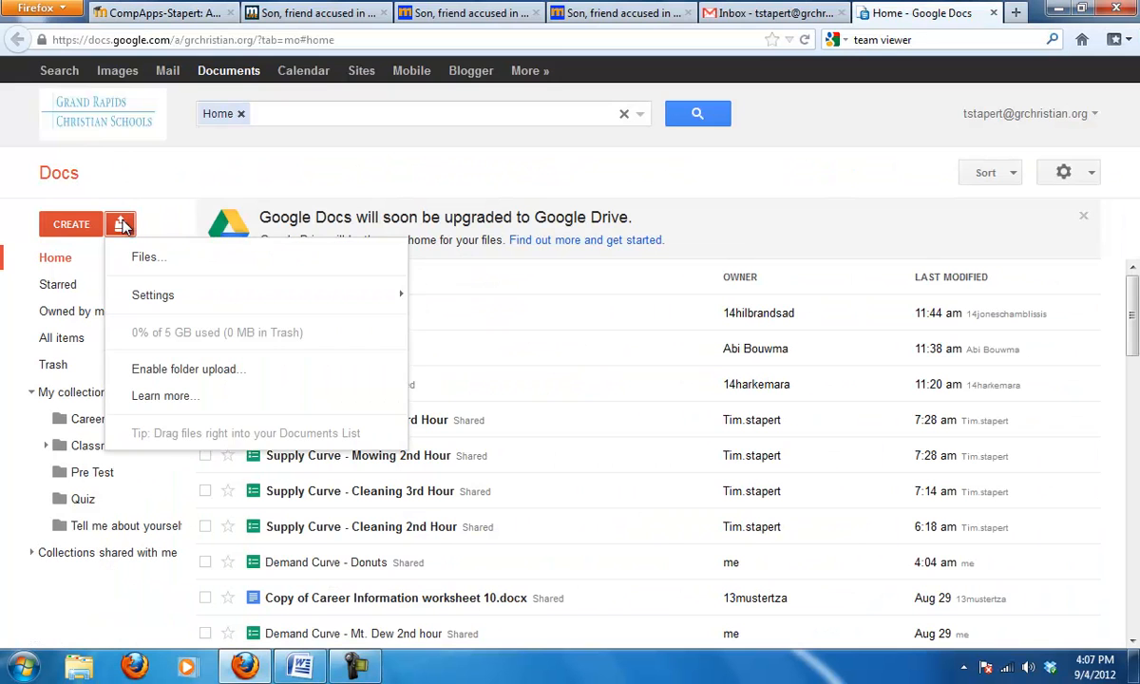
click(152, 262)
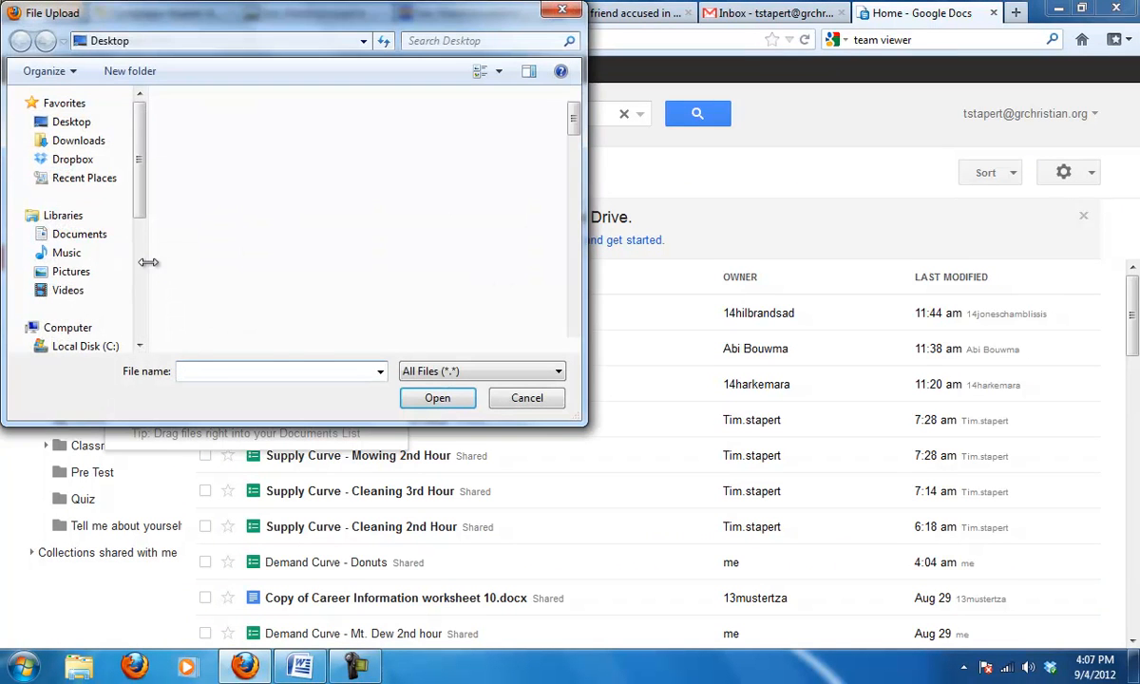
click(560, 11)
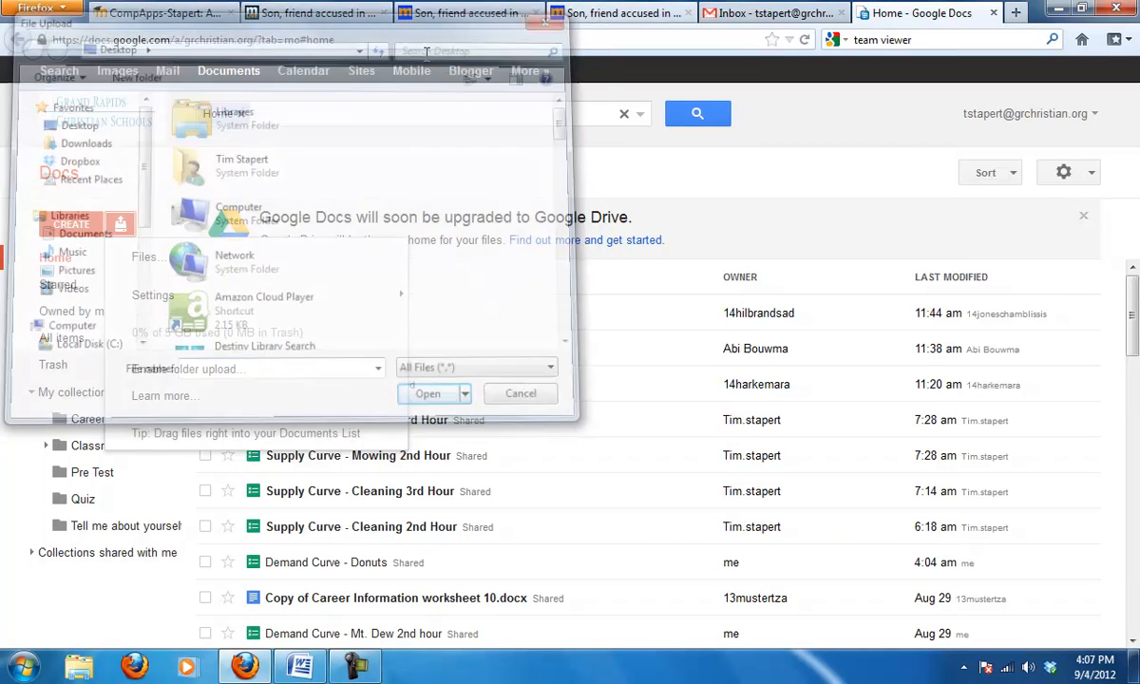
click(150, 259)
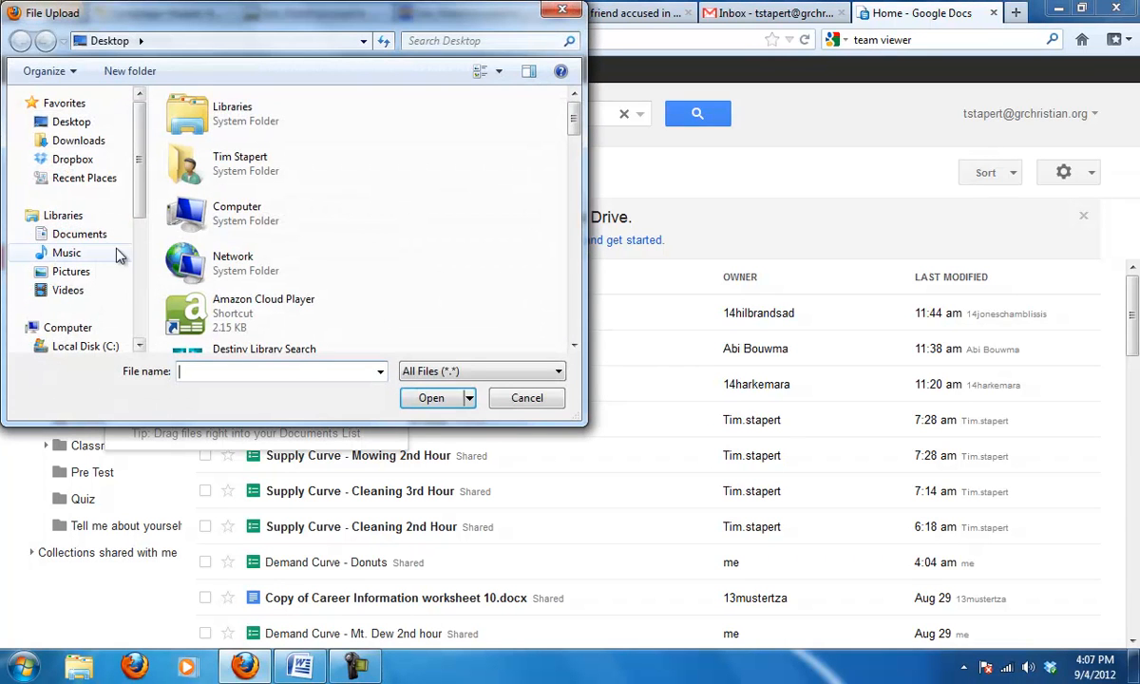
click(93, 241)
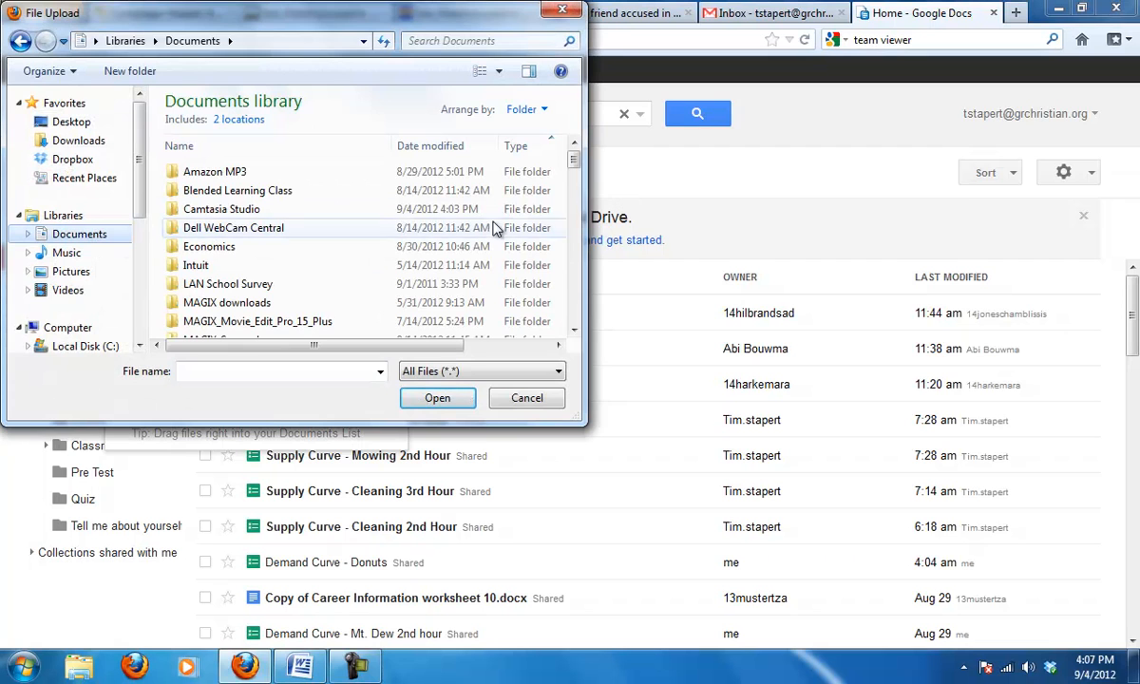
scroll(469, 259, down, 10)
click(204, 183)
click(435, 398)
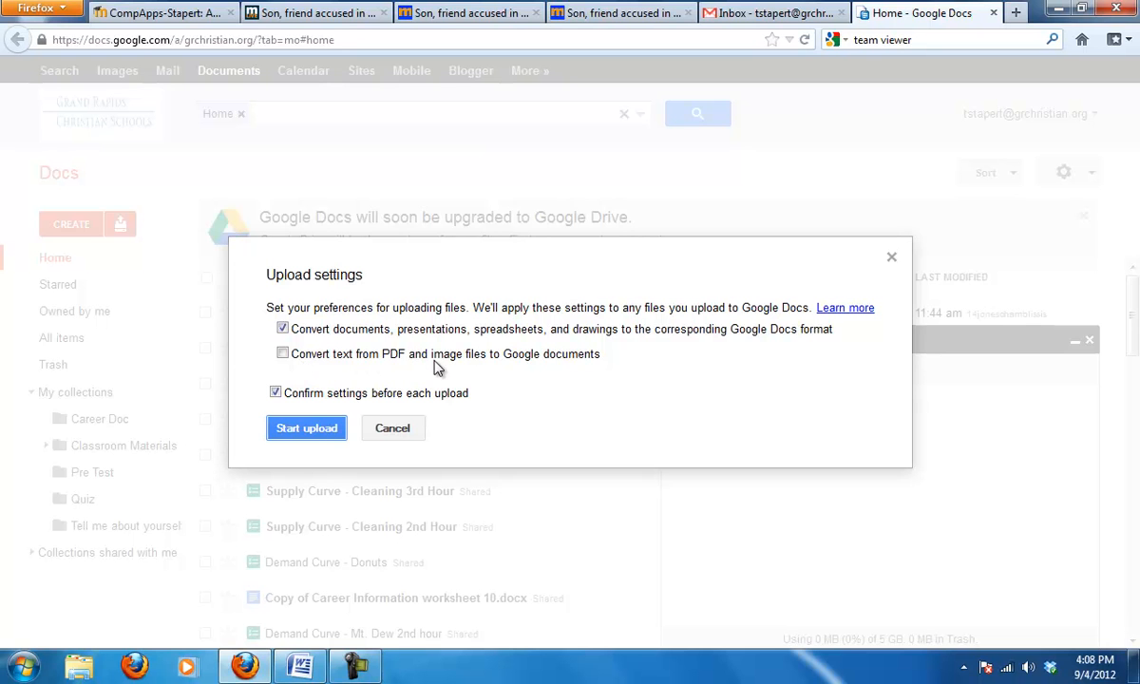
click(315, 430)
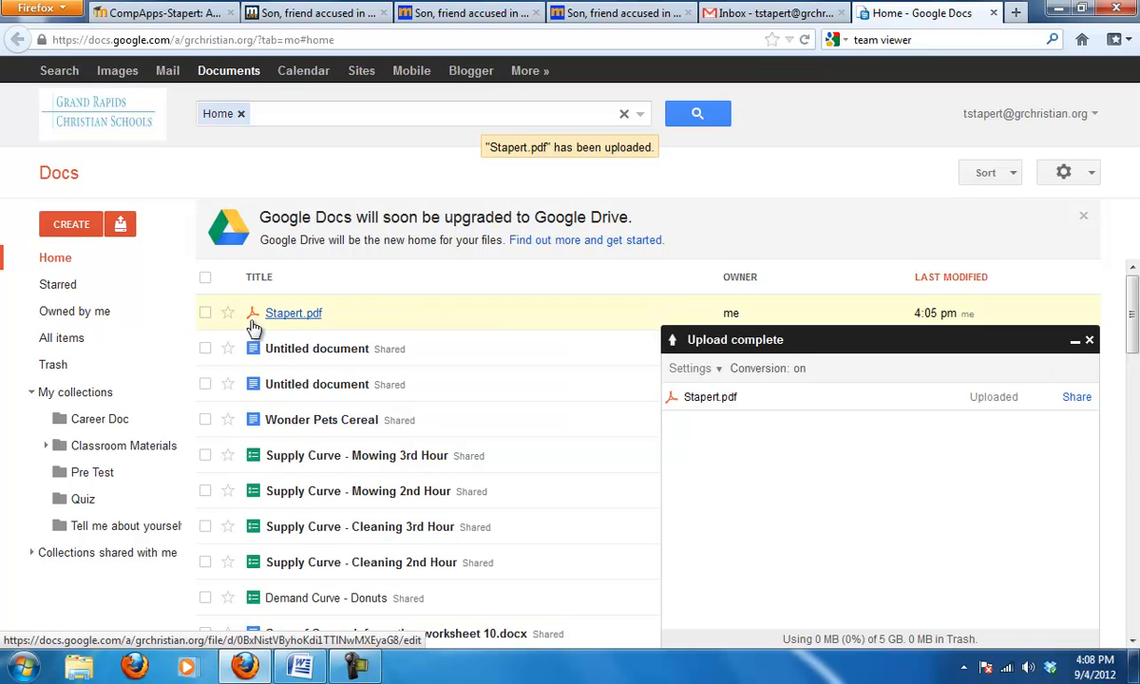
Step: Open the uploaded PDF's sharing settings and view the options for adding people without sharing it
click(1077, 398)
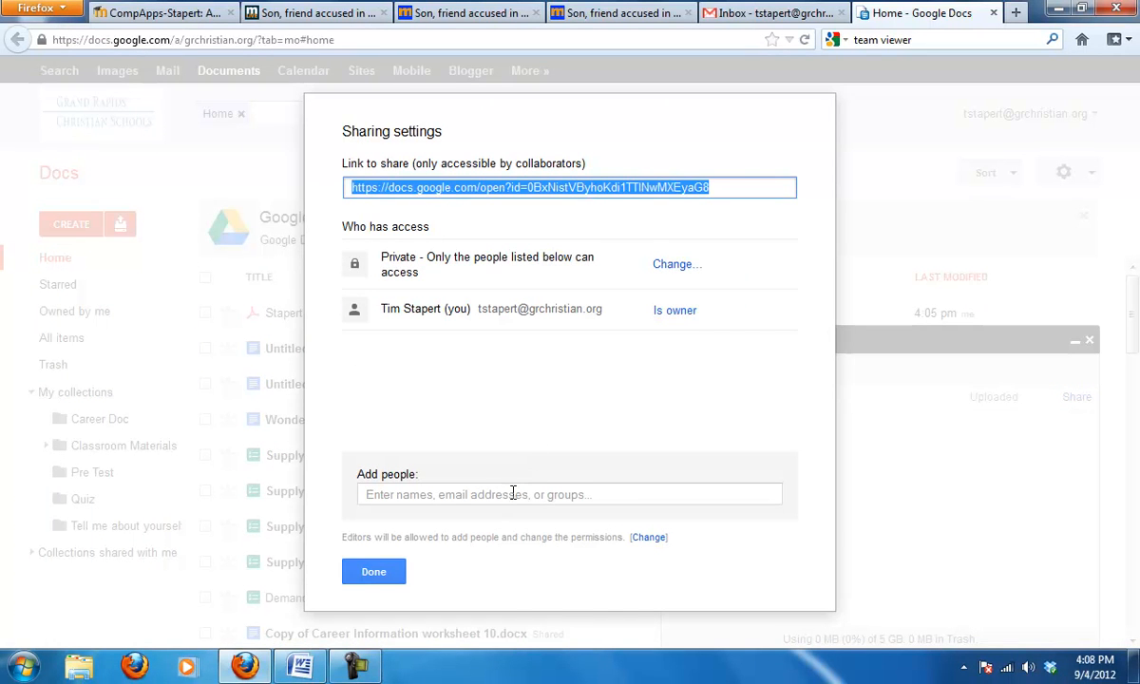
click(513, 493)
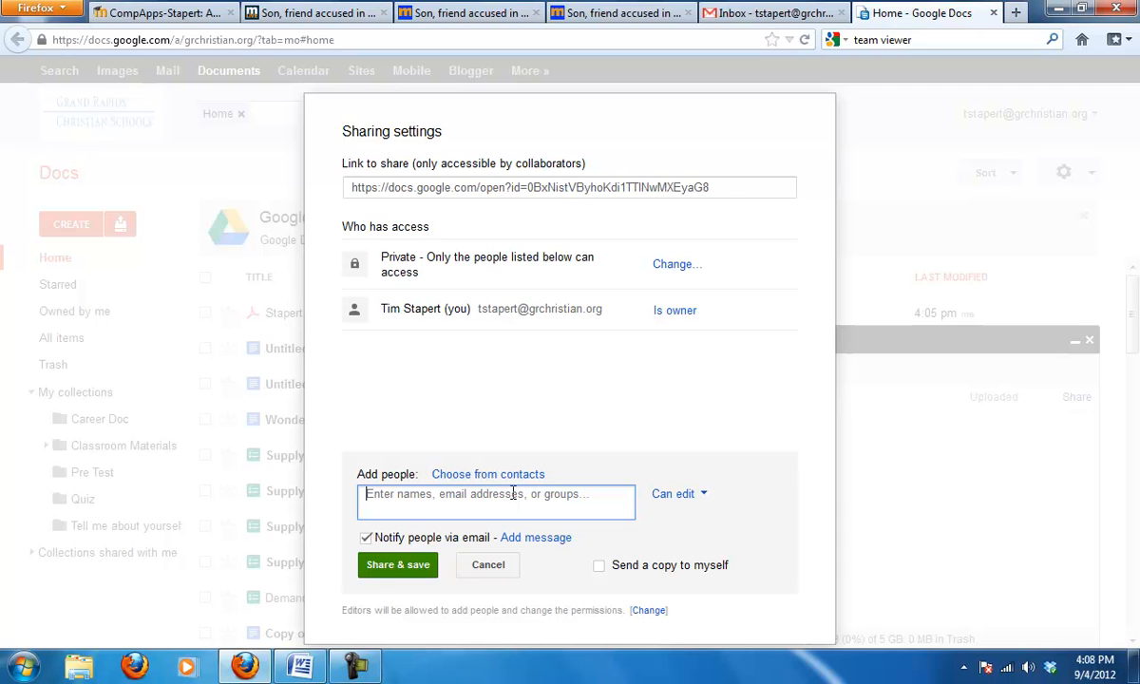
click(480, 568)
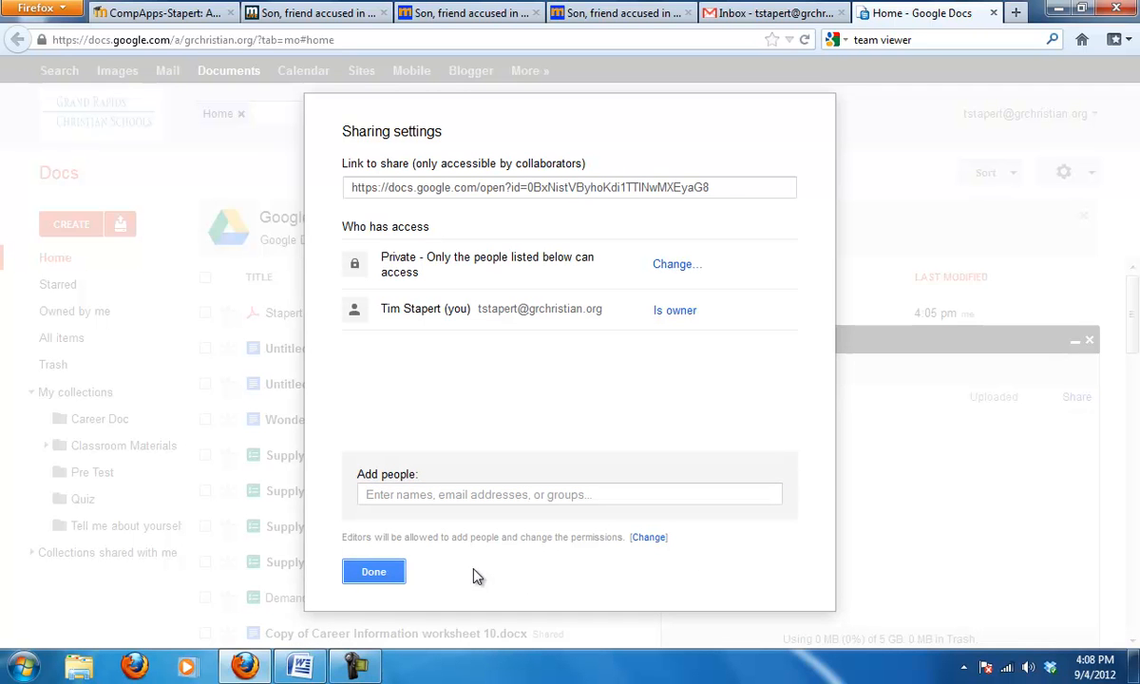